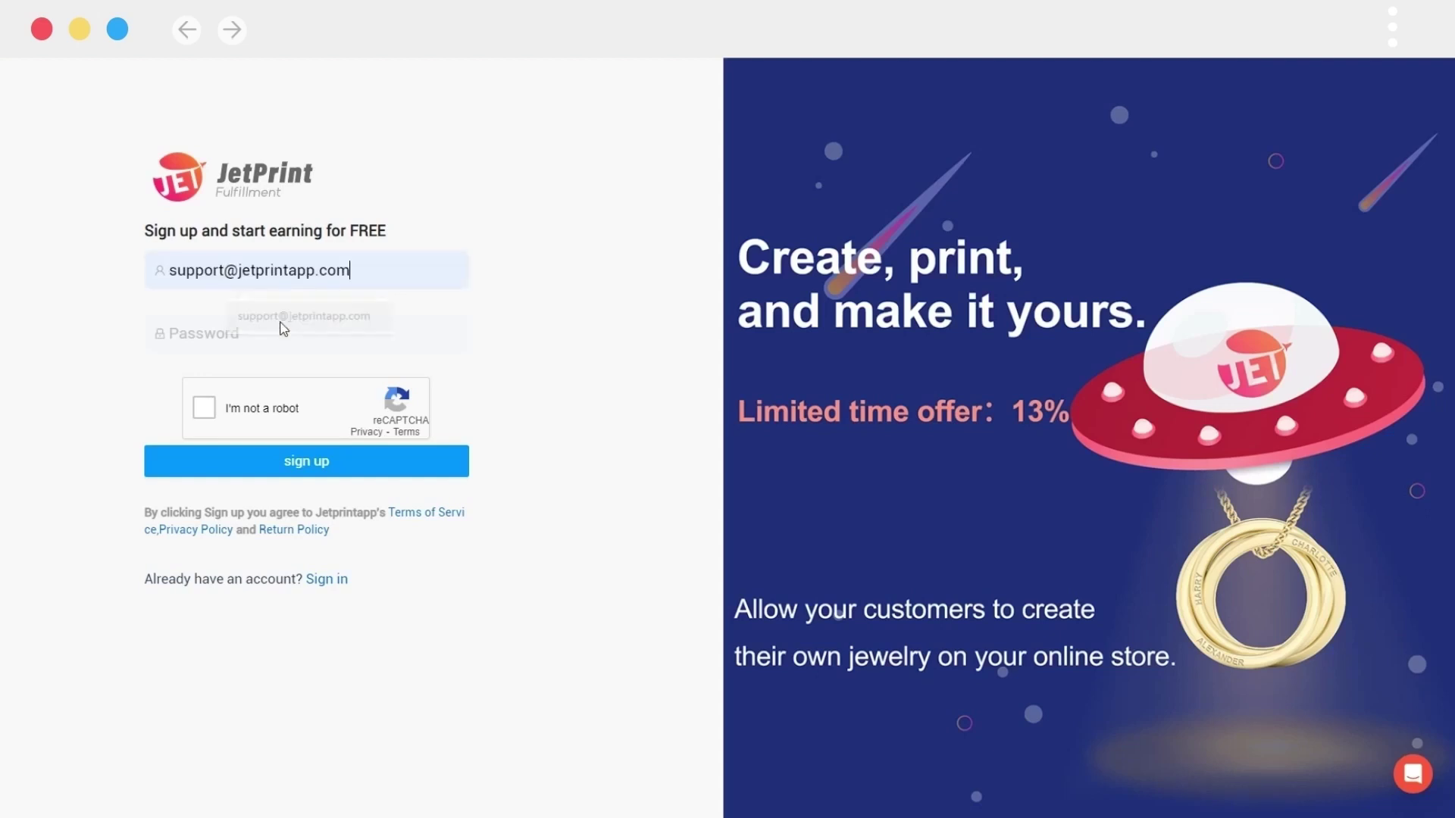
Fill the sign-up e-mail and password fields from the browser's saved credentials.
{"action": "left_click", "coordinate": [260, 337]}
{"action": "left_click", "coordinate": [301, 388]}
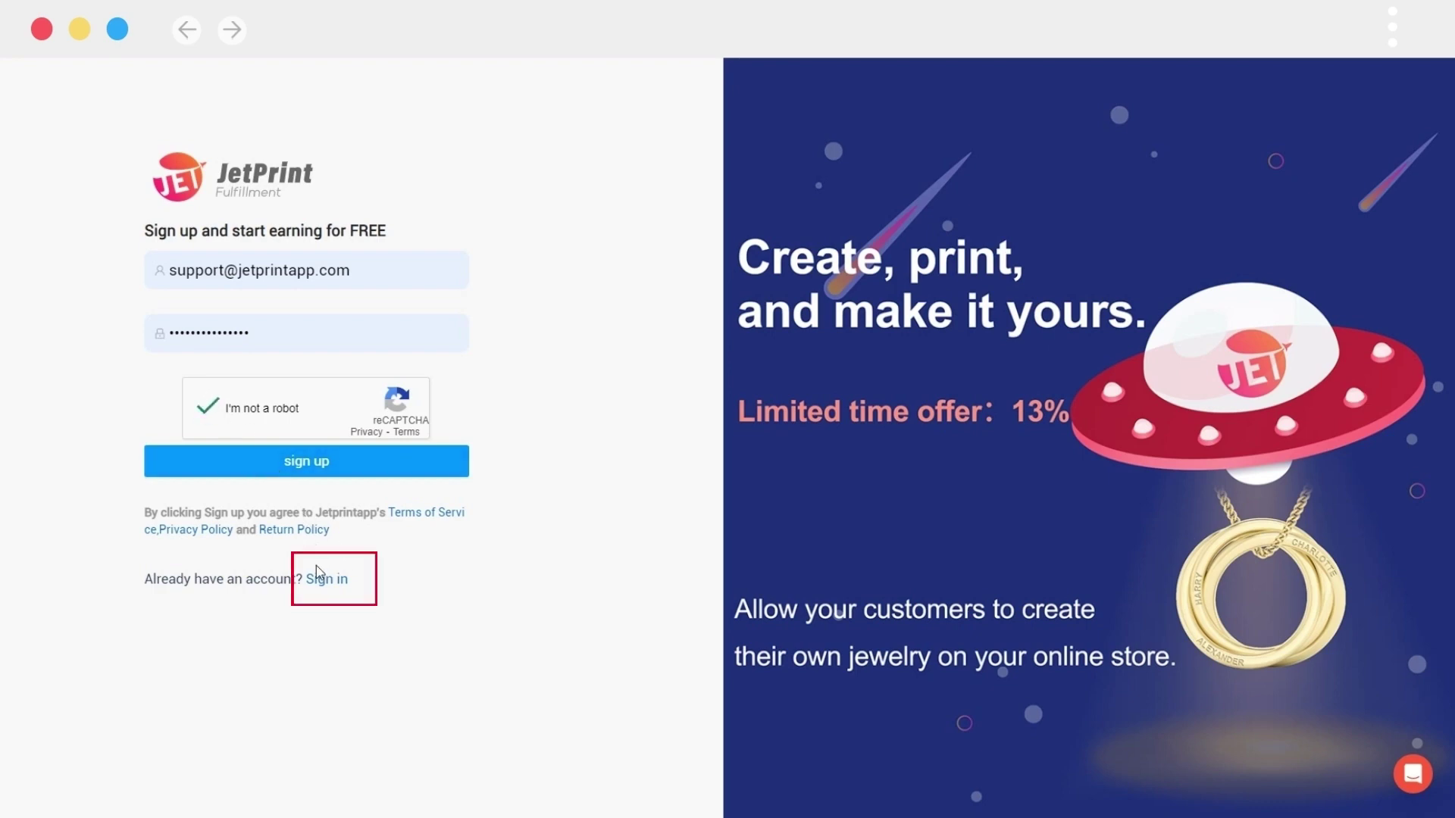
Submit the sign-up form and open My Account from the avatar menu.
{"action": "left_click", "coordinate": [311, 467]}
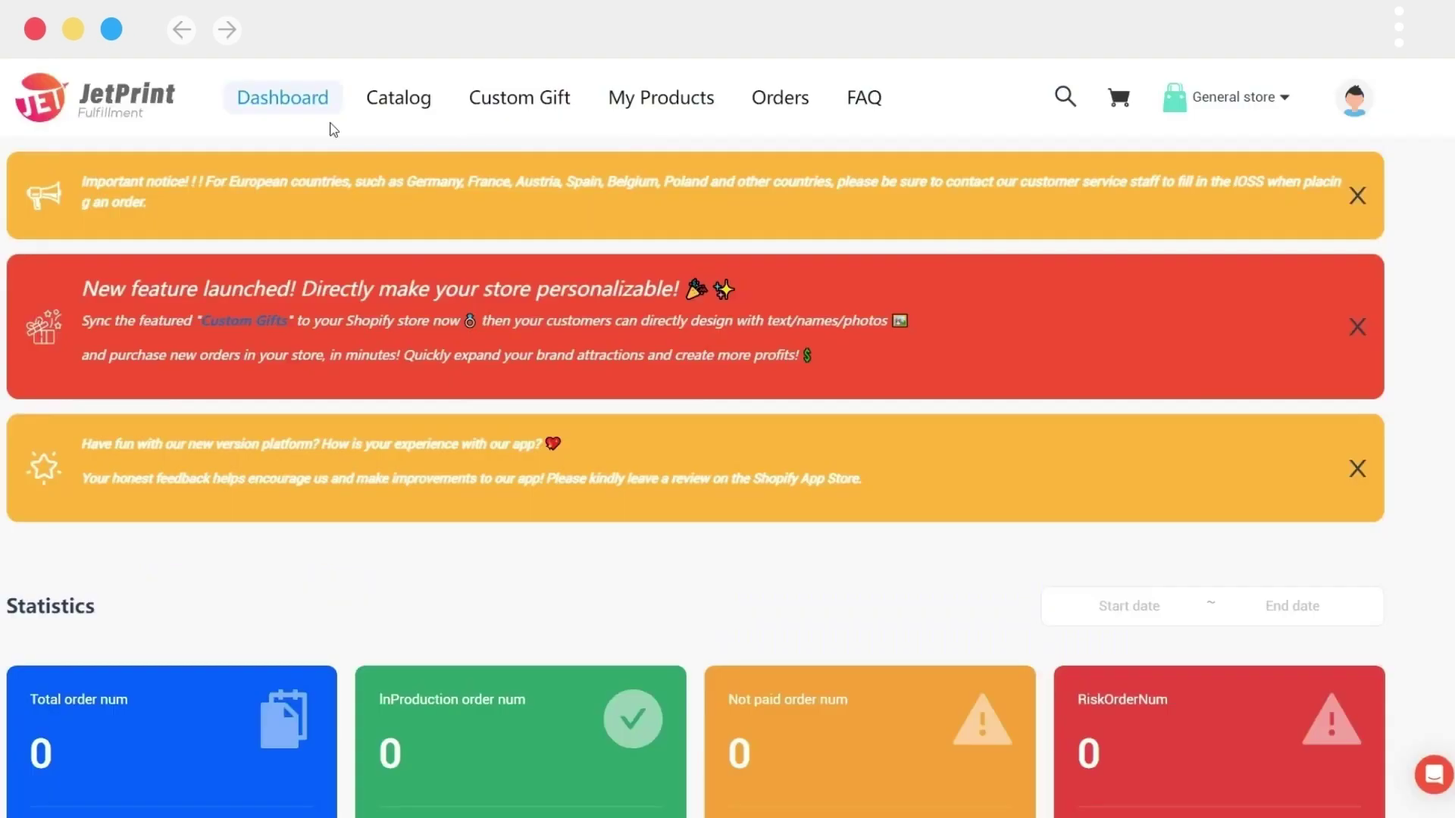
{"action": "left_click", "coordinate": [1355, 99]}
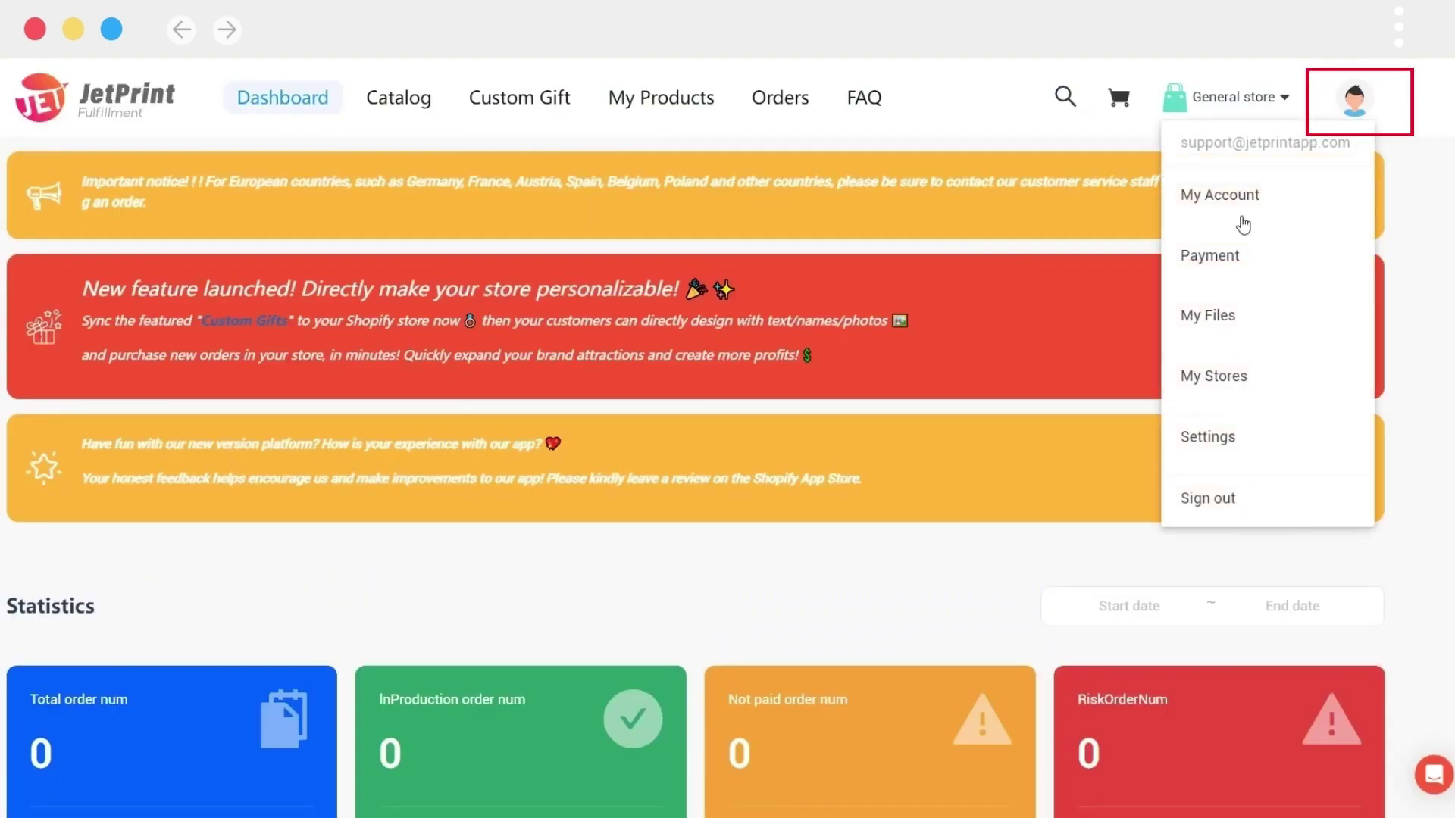
{"action": "left_click", "coordinate": [1188, 201]}
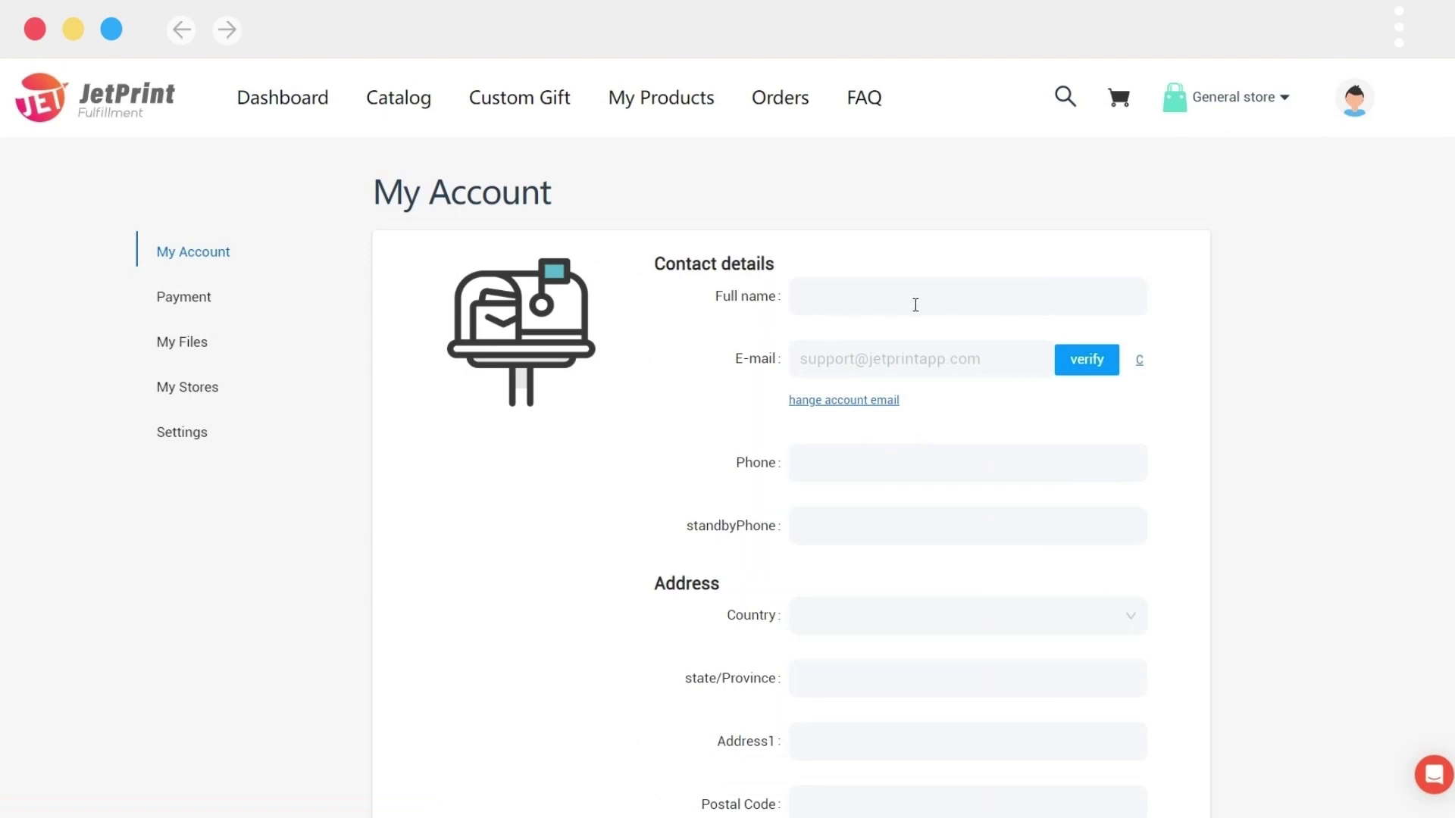
Review the My Account contact details, then go to Payment settings.
{"action": "scroll", "coordinate": [974, 510], "scroll_direction": "down", "scroll_amount": 5}
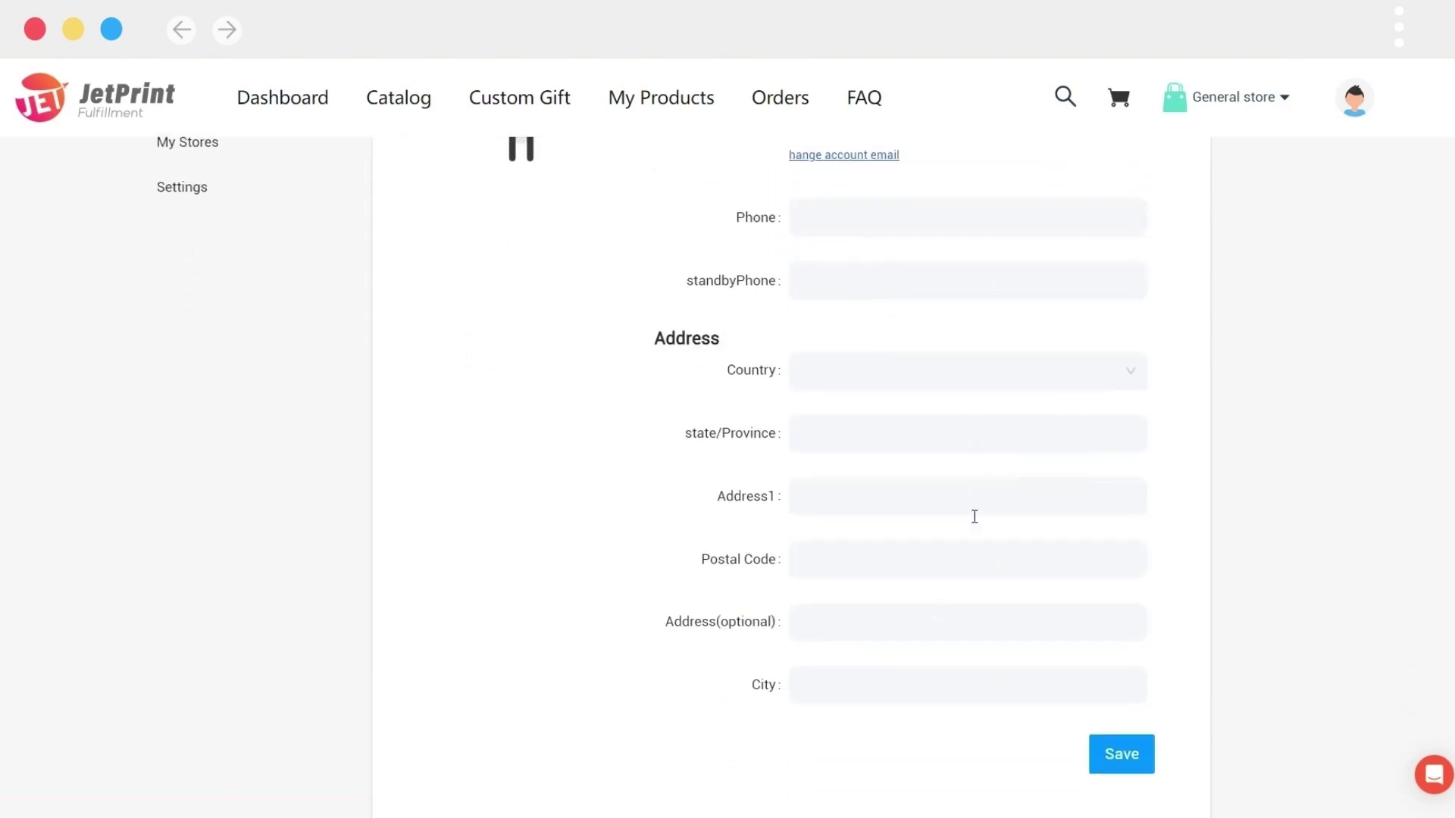
{"action": "scroll", "coordinate": [986, 723], "scroll_direction": "up", "scroll_amount": 2}
{"action": "left_click", "coordinate": [207, 219]}
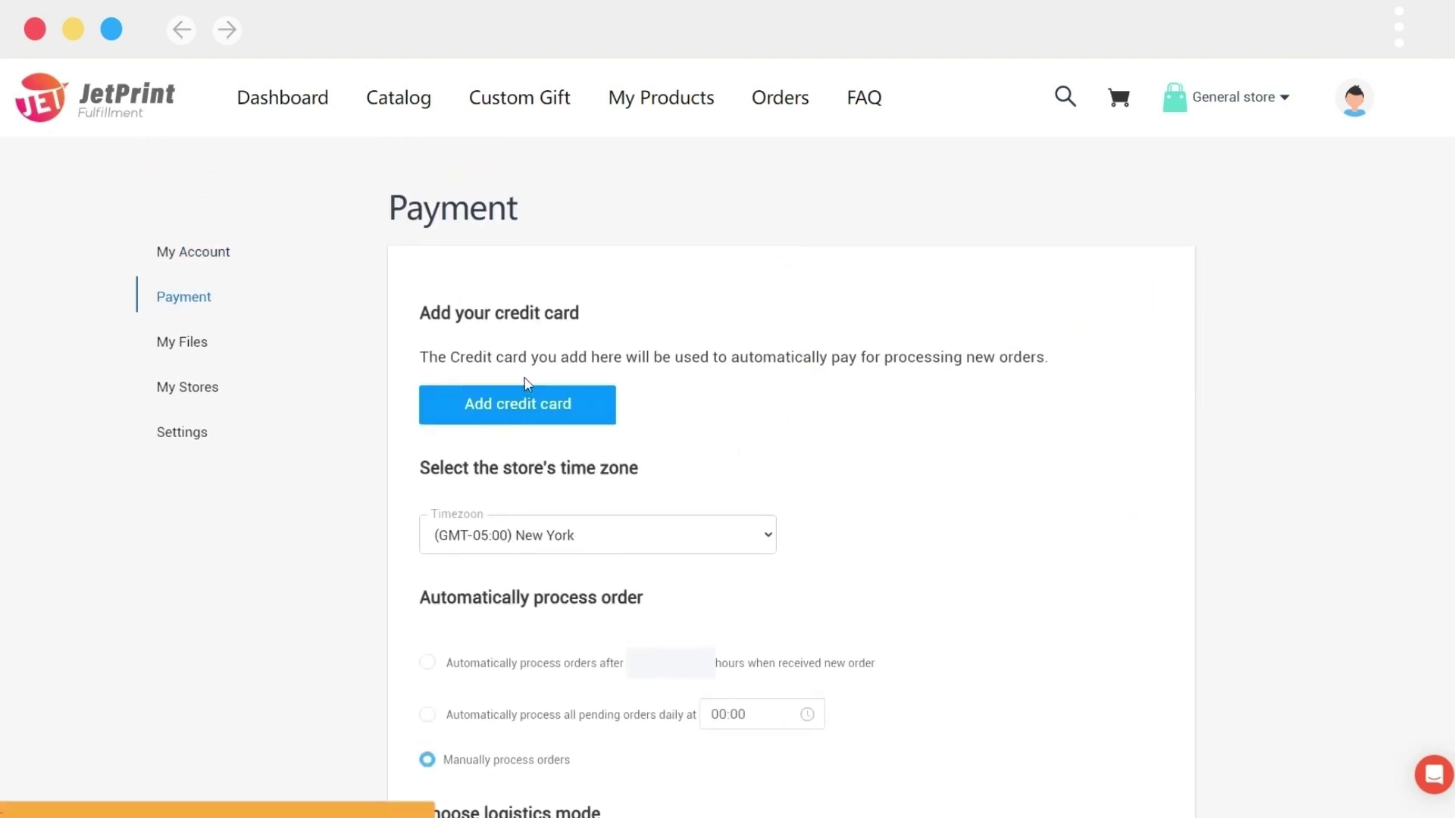
Keep the (GMT-05:00) New York time zone and clear the processing-hours value.
{"action": "scroll", "coordinate": [682, 446], "scroll_direction": "down", "scroll_amount": 1}
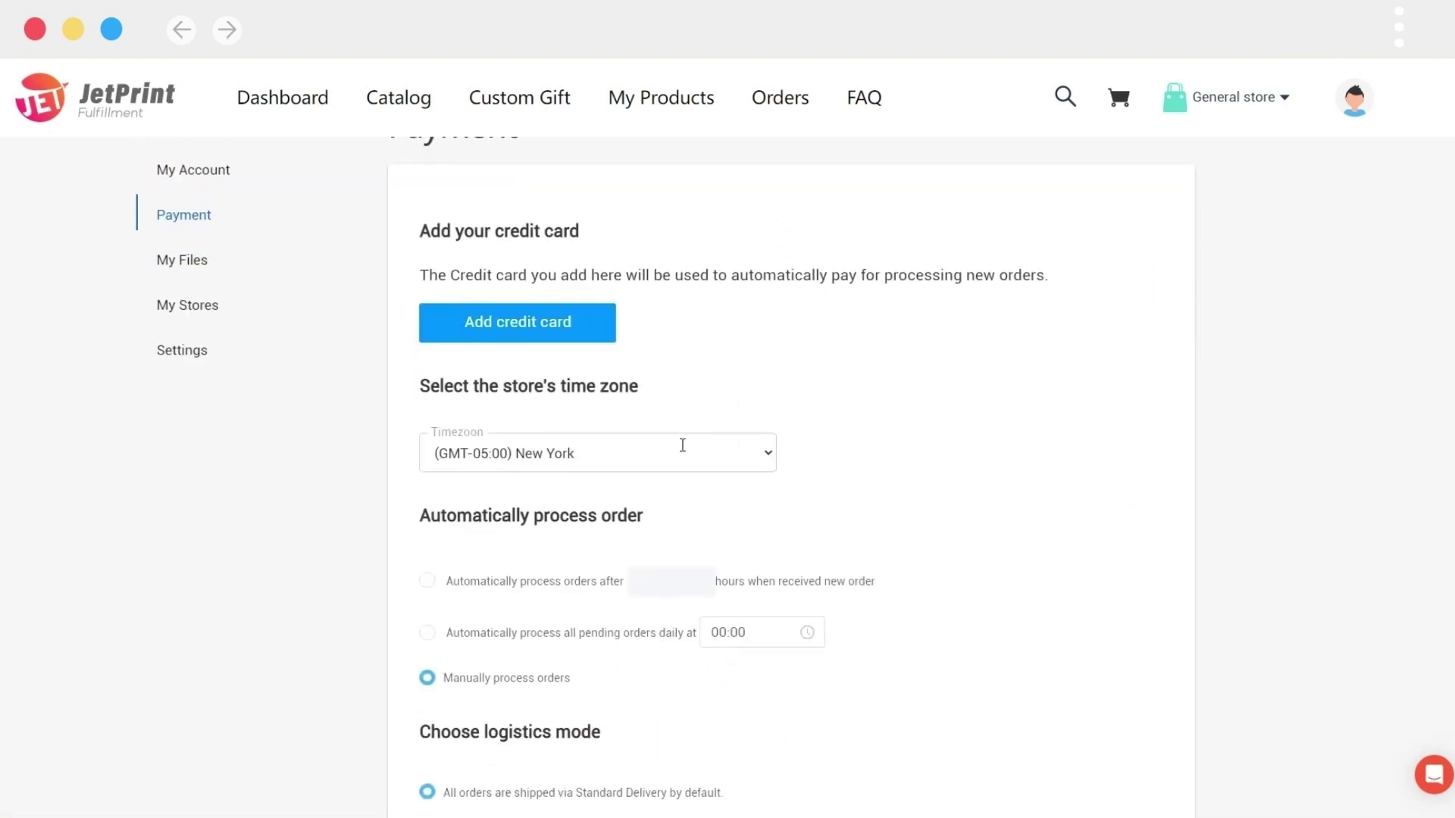
{"action": "left_click", "coordinate": [716, 465]}
{"action": "left_click", "coordinate": [729, 465]}
{"action": "scroll", "coordinate": [811, 477], "scroll_direction": "down", "scroll_amount": 2}
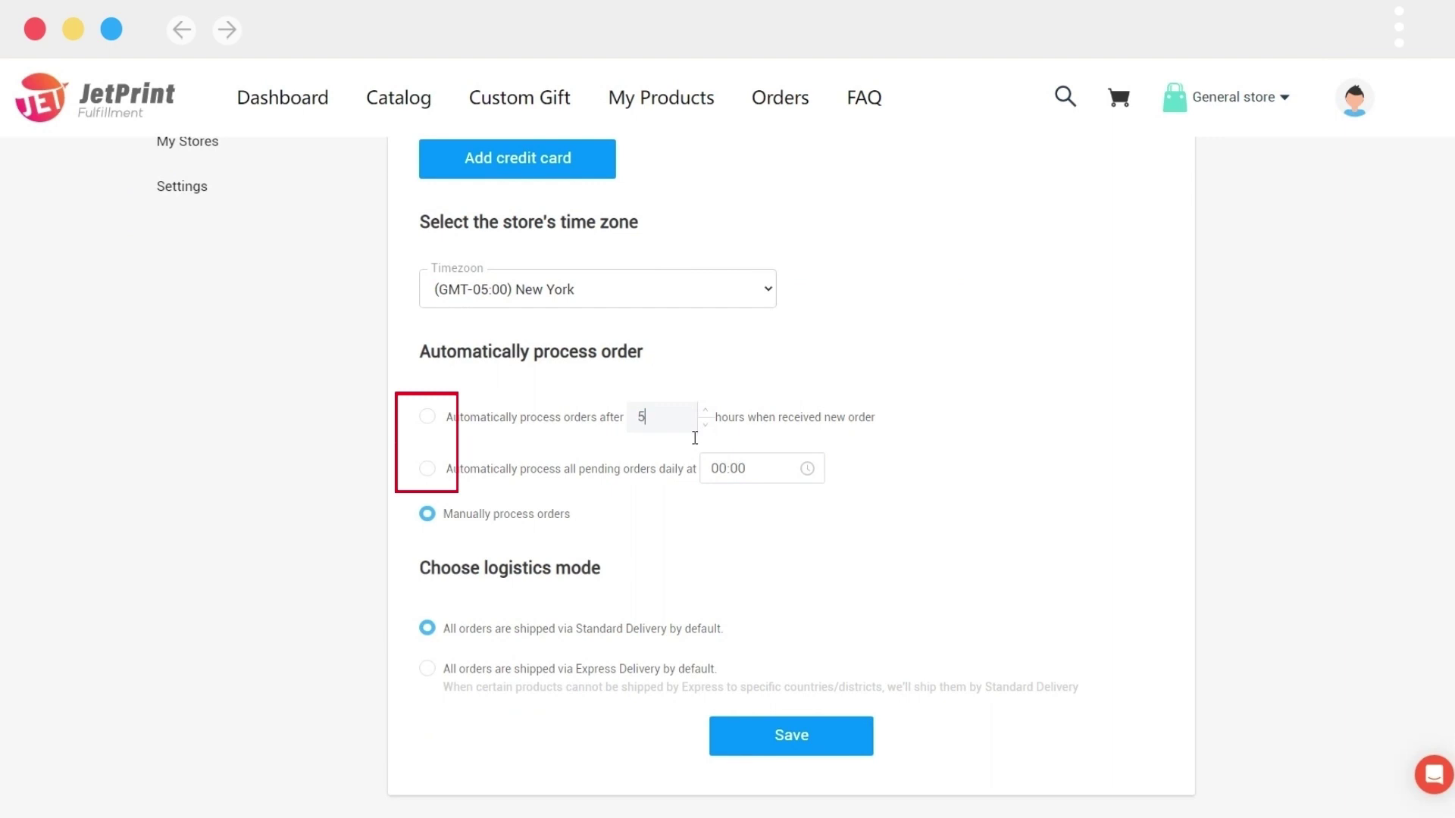
{"action": "key", "text": "BackSpace"}
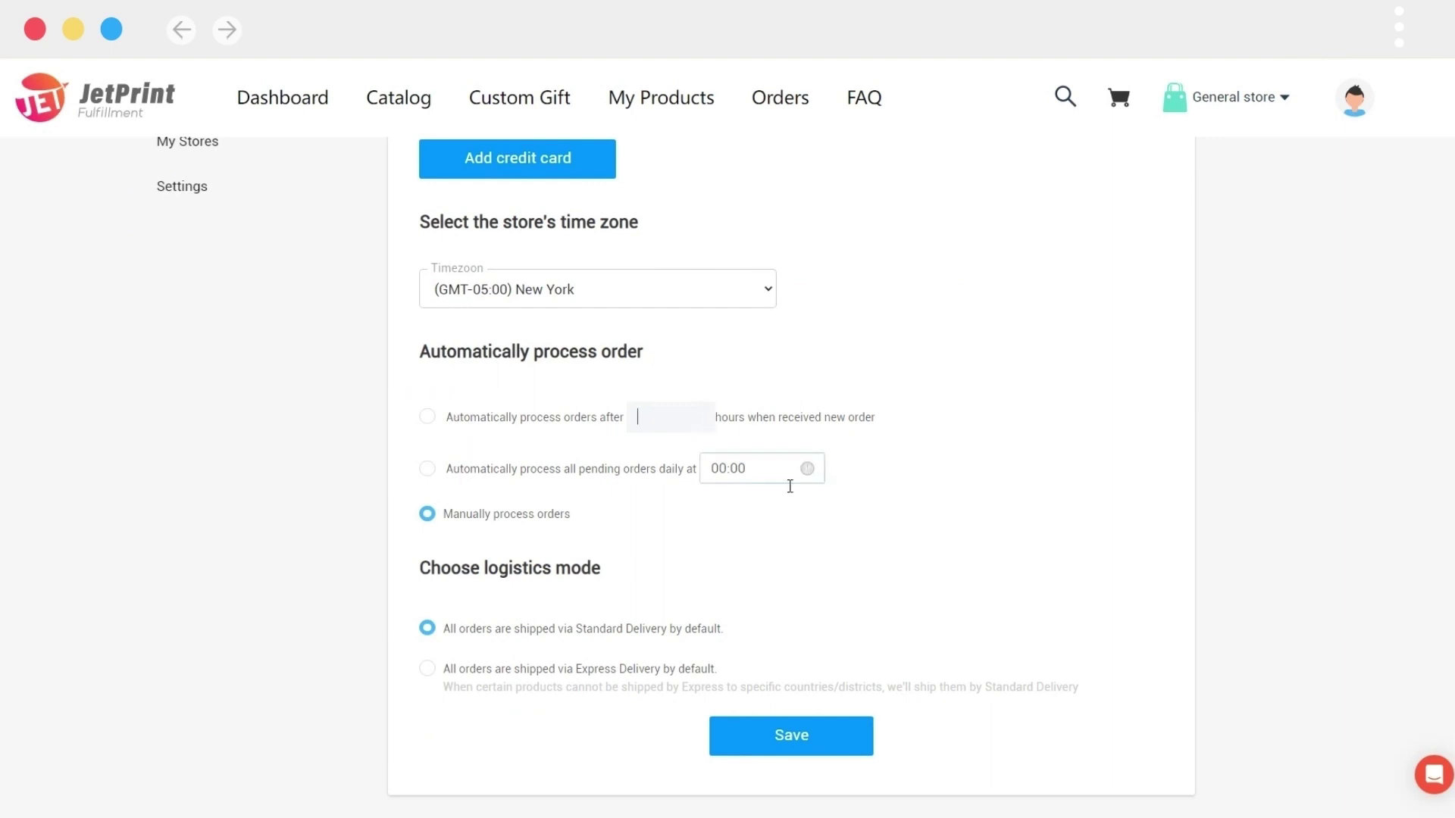
Set the daily pending-order processing time to 03:03.
{"action": "left_click", "coordinate": [747, 476]}
{"action": "left_click", "coordinate": [728, 594]}
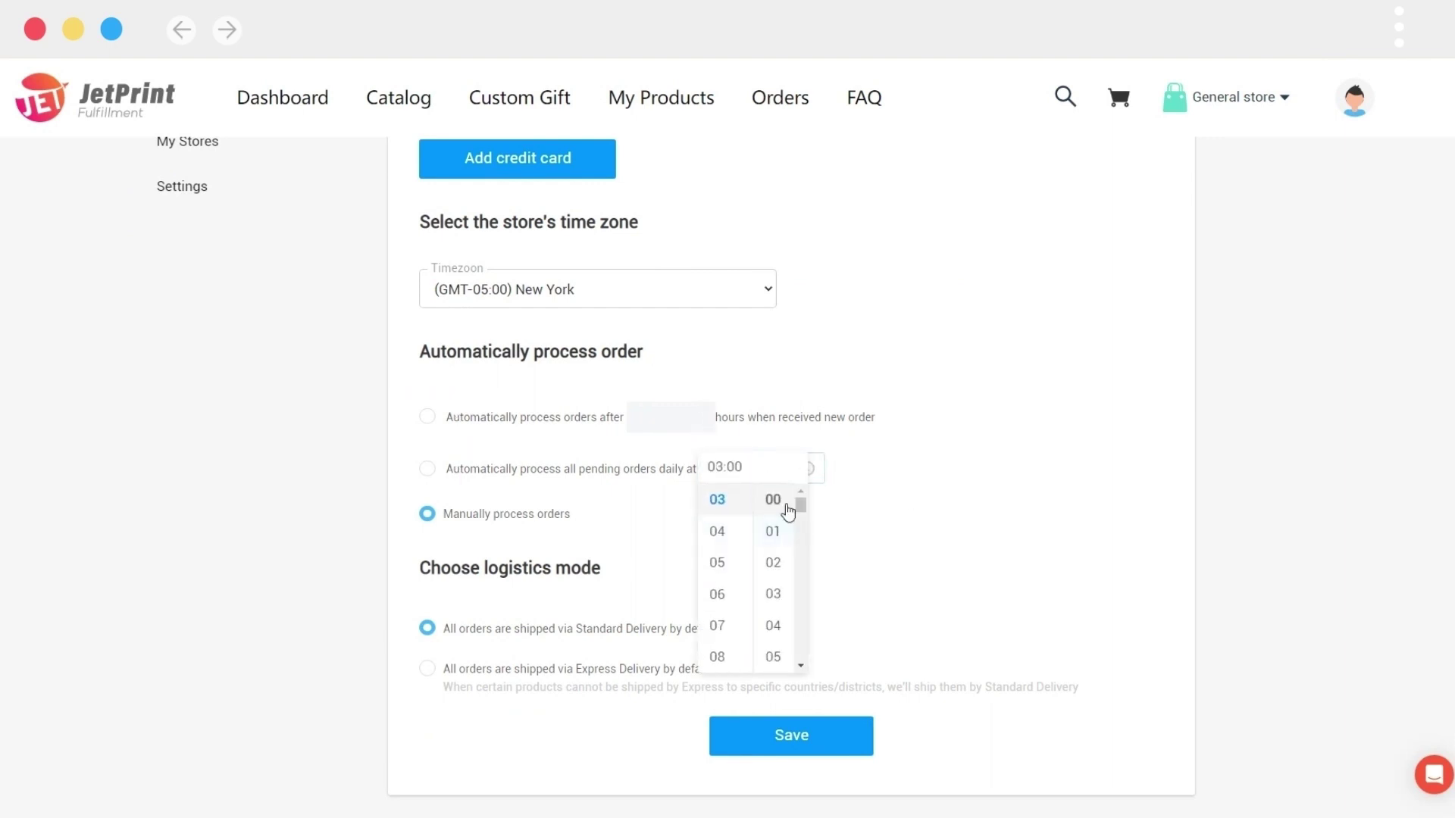
{"action": "left_click", "coordinate": [780, 596]}
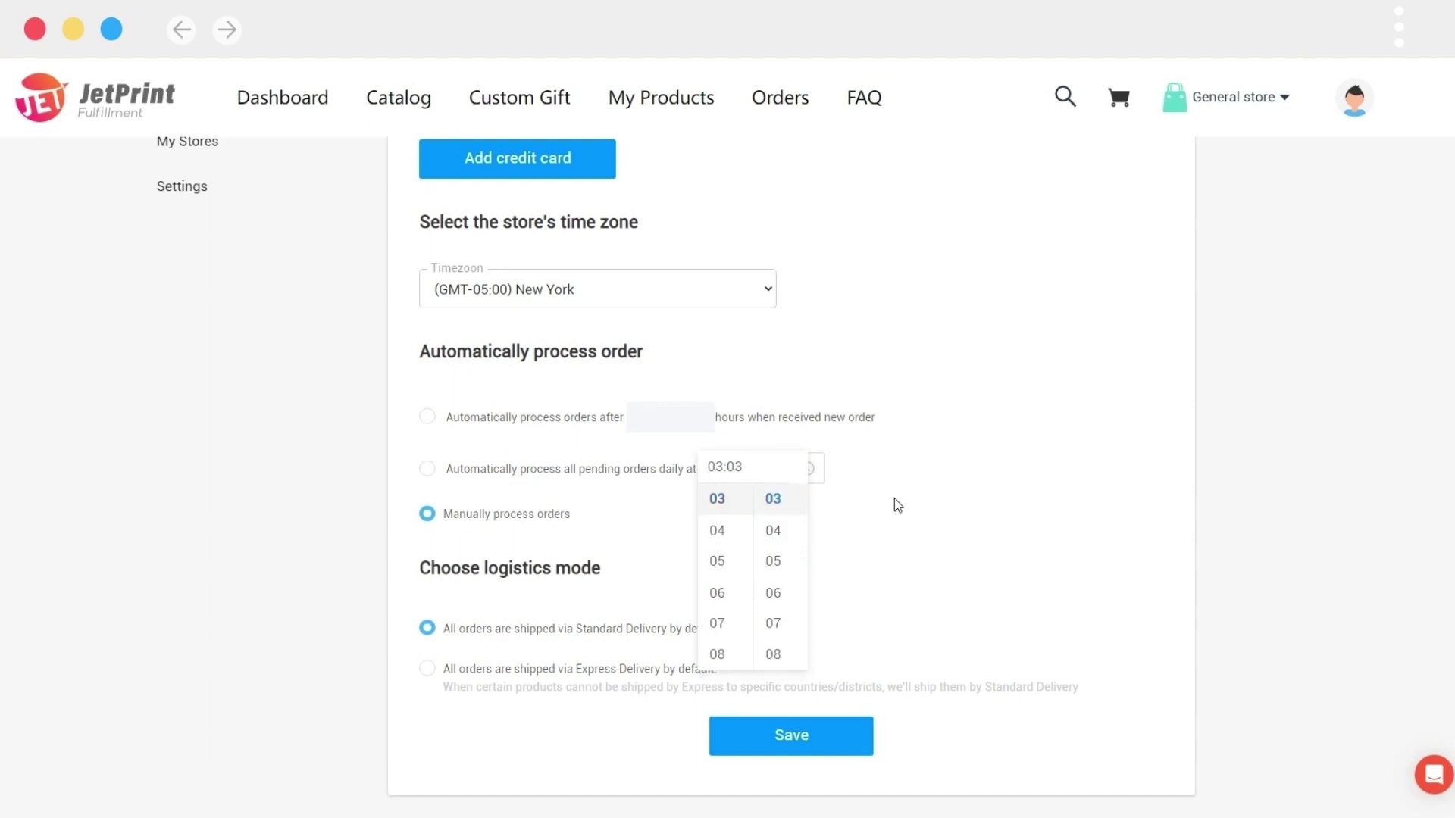
{"action": "left_click", "coordinate": [864, 606]}
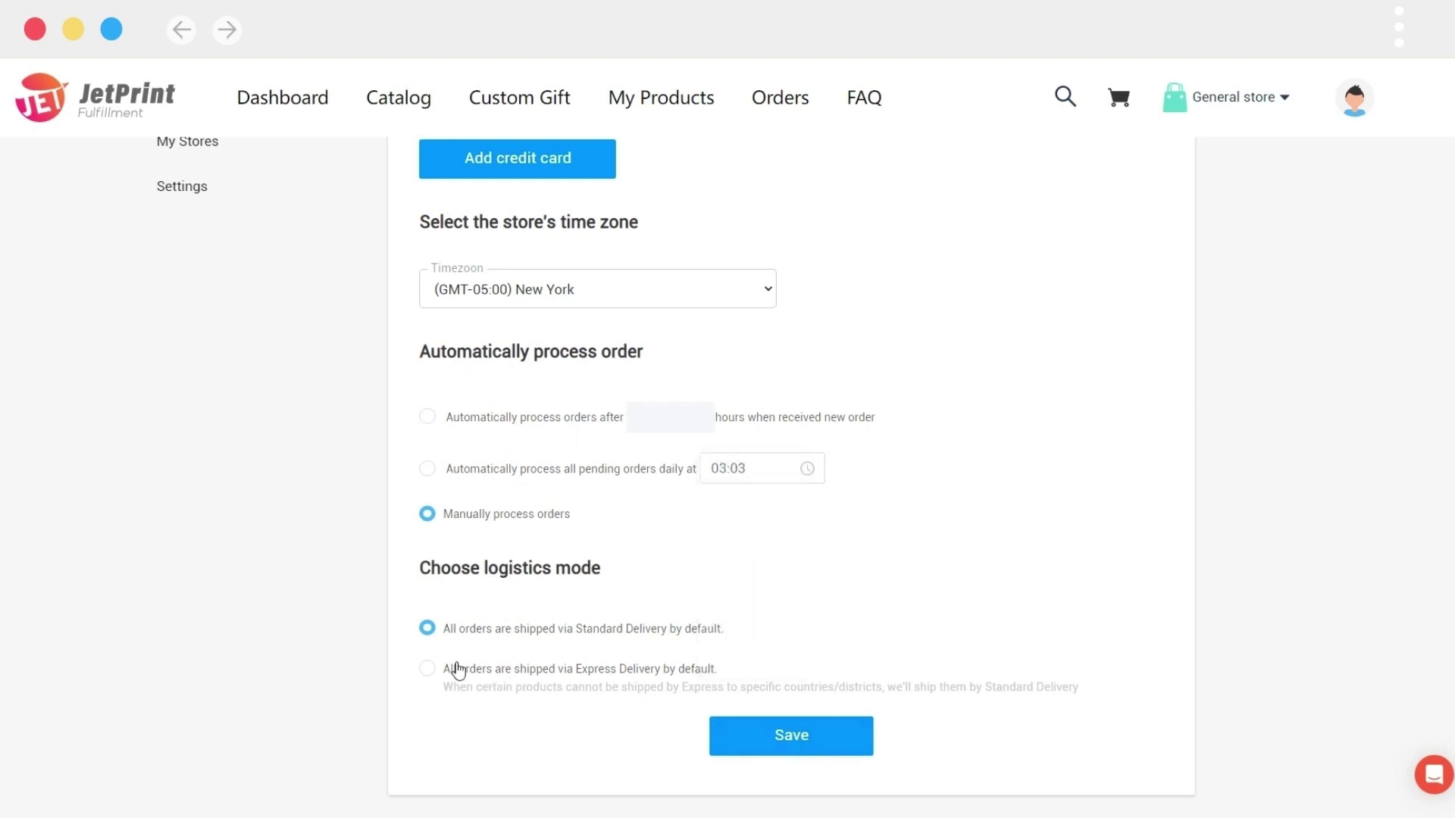
{"action": "scroll", "coordinate": [325, 455], "scroll_direction": "up", "scroll_amount": 1}
{"action": "scroll", "coordinate": [202, 227], "scroll_direction": "up", "scroll_amount": 1}
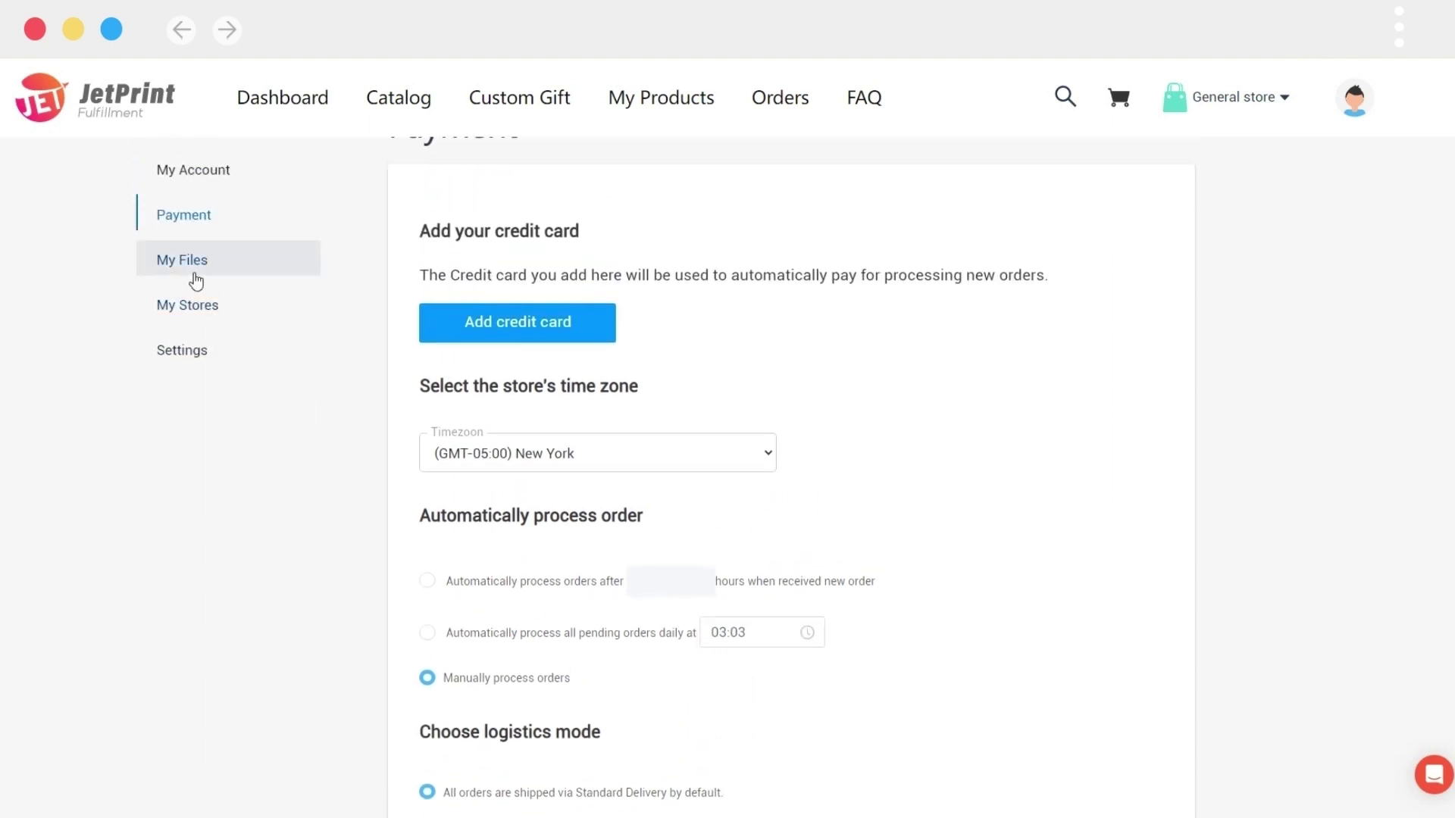
Open My Files and delete file 17545 from its details view.
{"action": "left_click", "coordinate": [196, 278]}
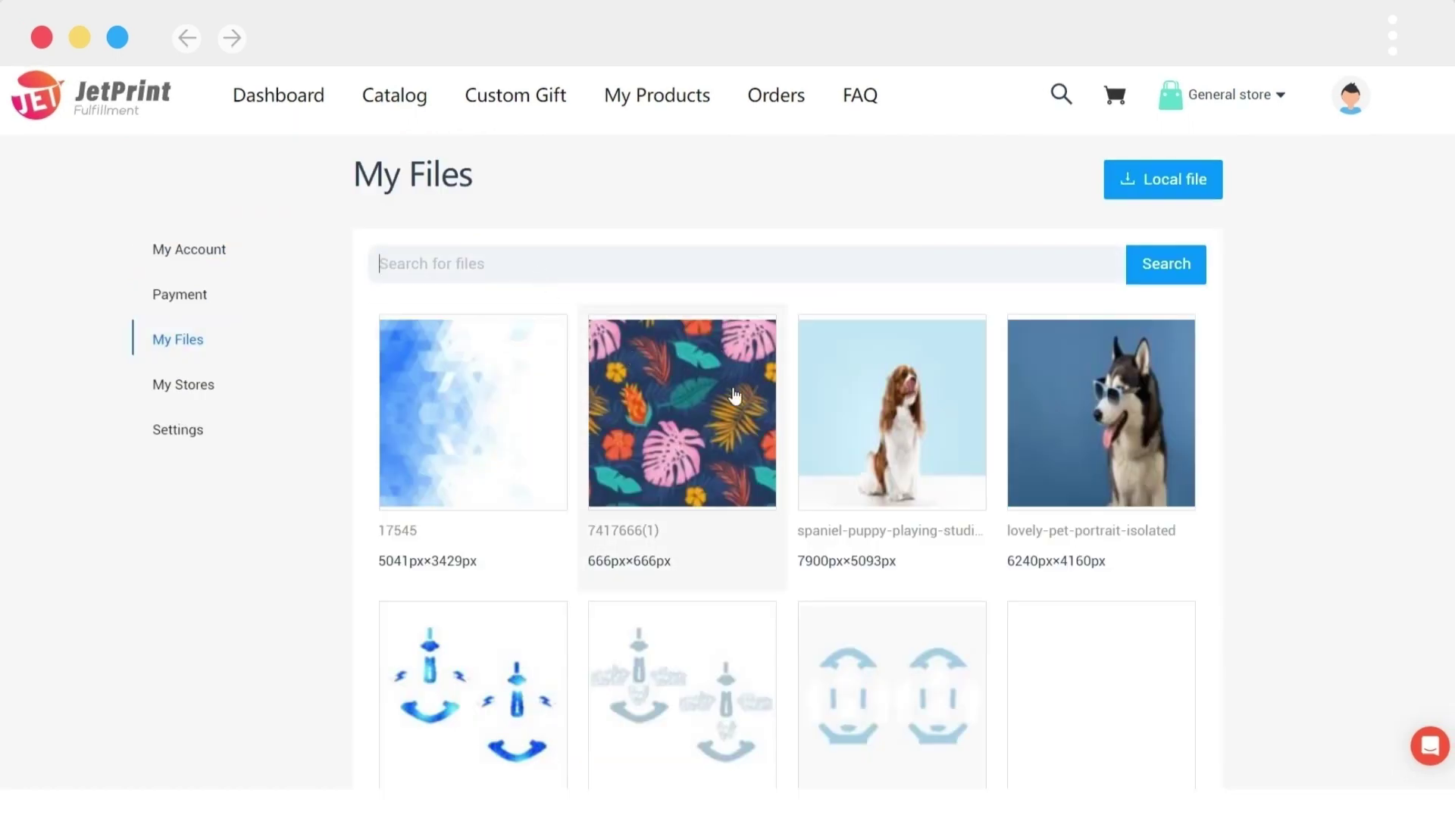
{"action": "left_click", "coordinate": [565, 489]}
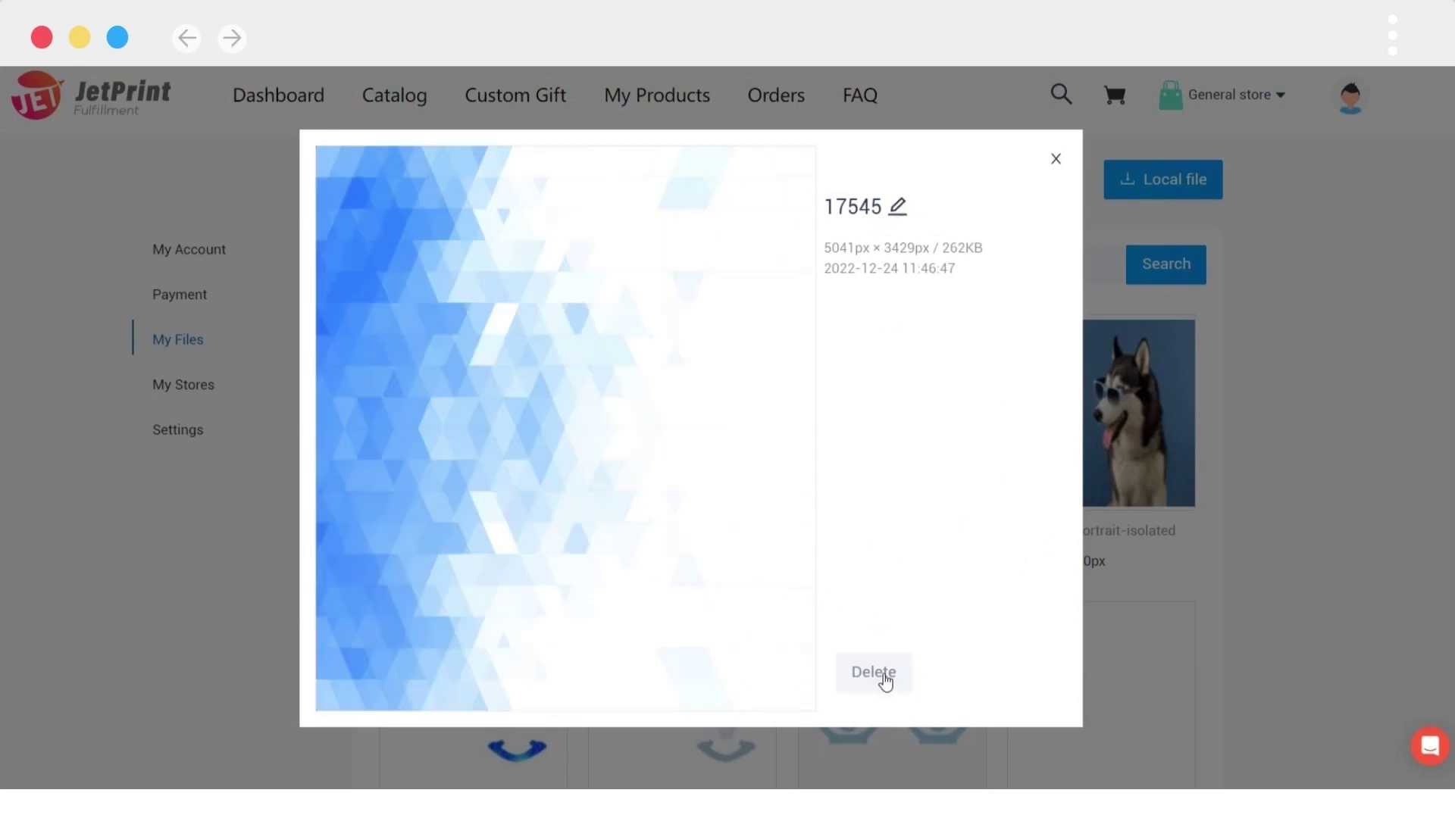
{"action": "left_click", "coordinate": [879, 681]}
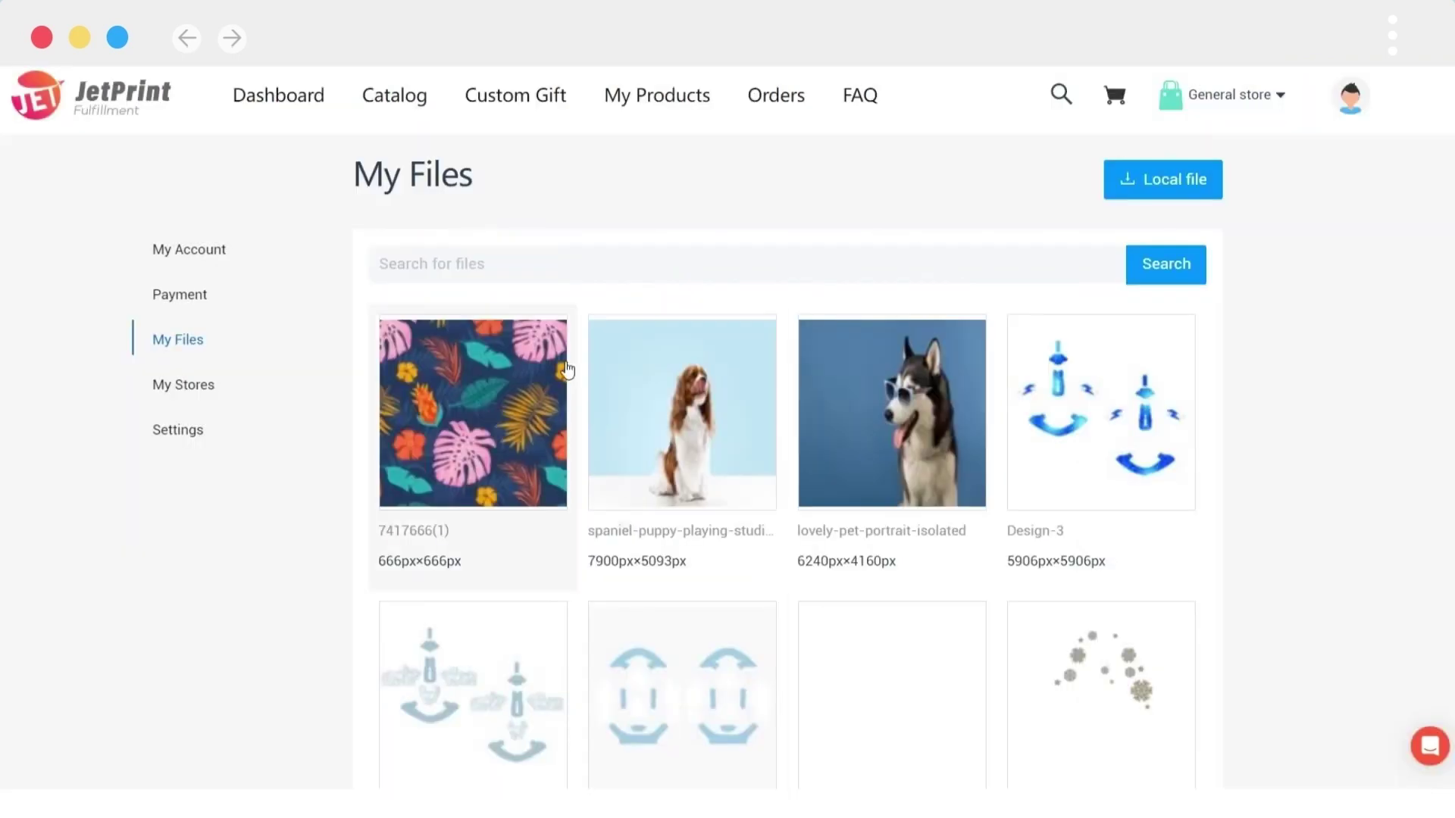
Browse My Stores and Add Store, paste the current password in Settings, then return to Dashboard.
{"action": "left_click", "coordinate": [211, 400]}
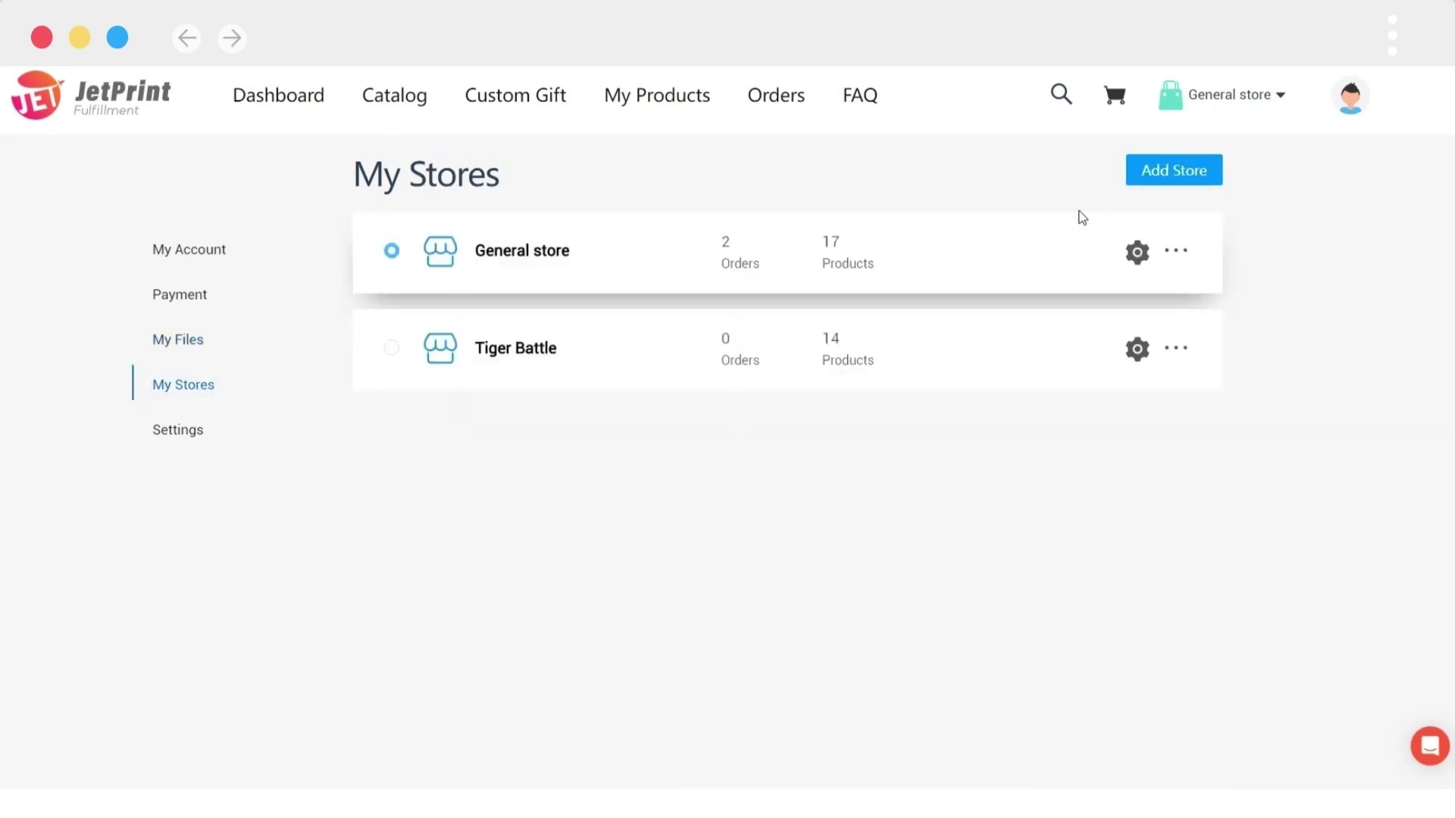
{"action": "left_click", "coordinate": [1166, 172]}
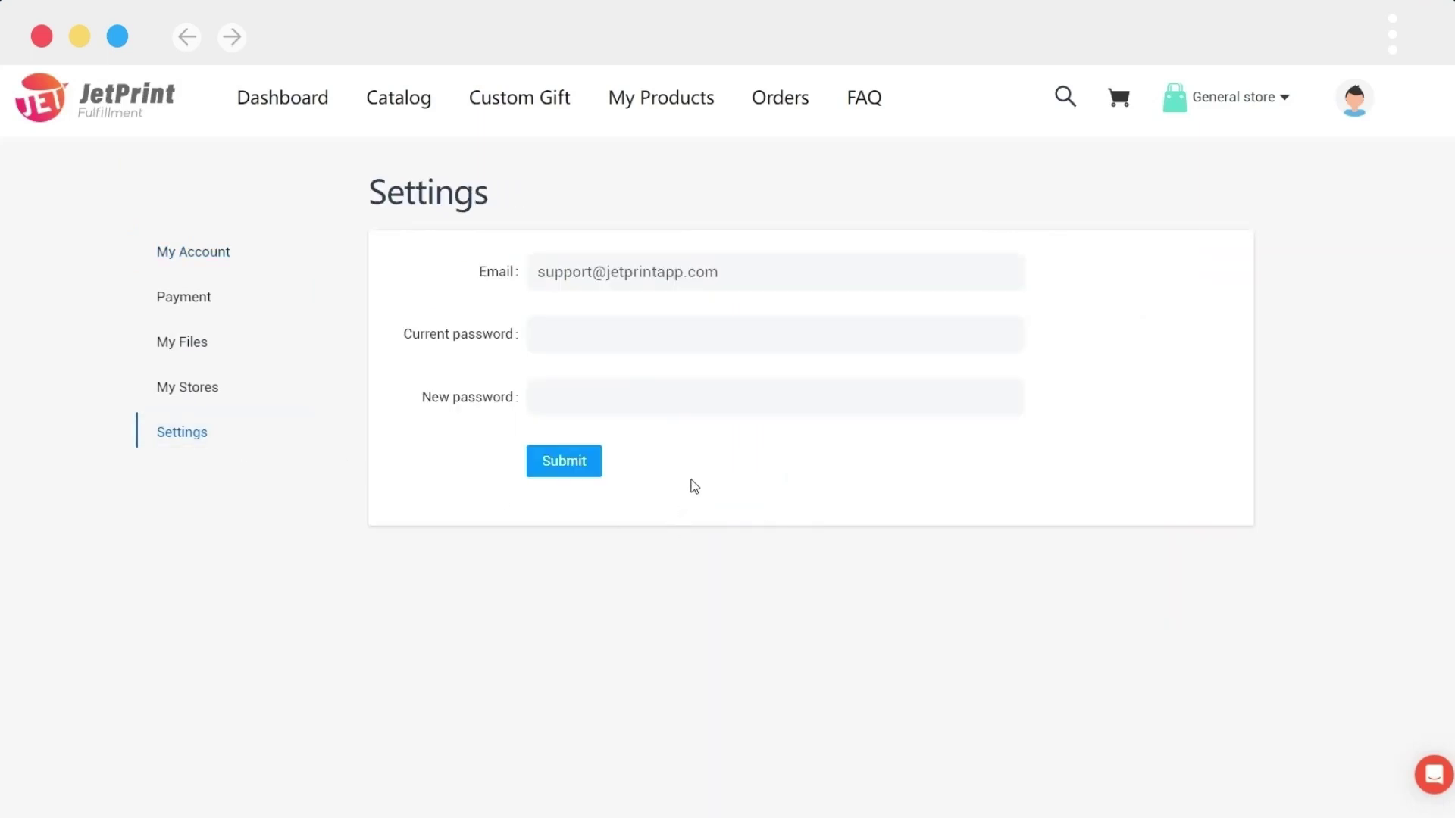
{"action": "left_click", "coordinate": [657, 328]}
{"action": "key", "text": "ctrl+v"}
{"action": "left_click", "coordinate": [293, 99]}
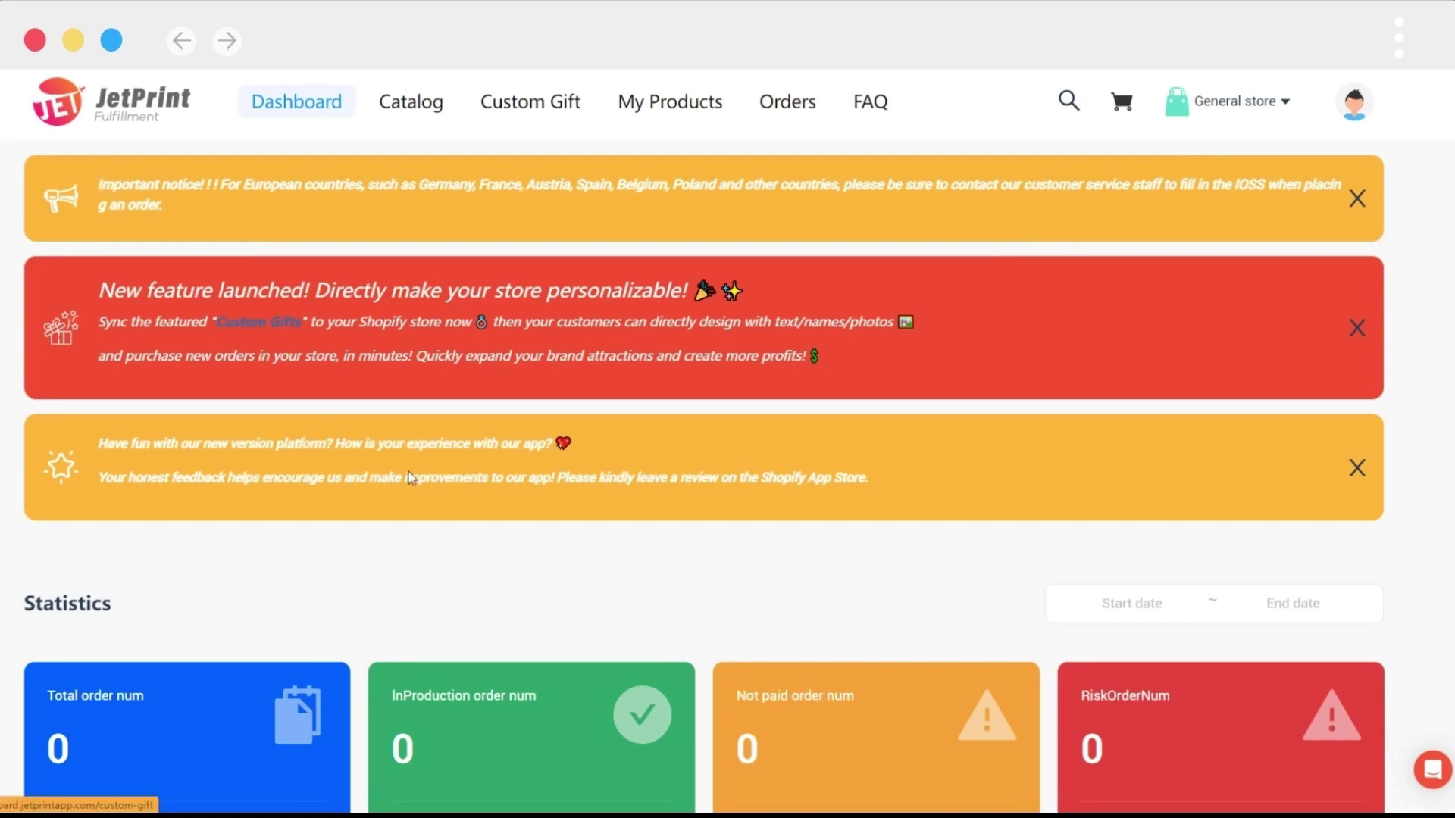
Dismiss the IOSS, New feature and feedback notice banners on the dashboard.
{"action": "left_click", "coordinate": [1362, 202]}
{"action": "left_click", "coordinate": [1363, 223]}
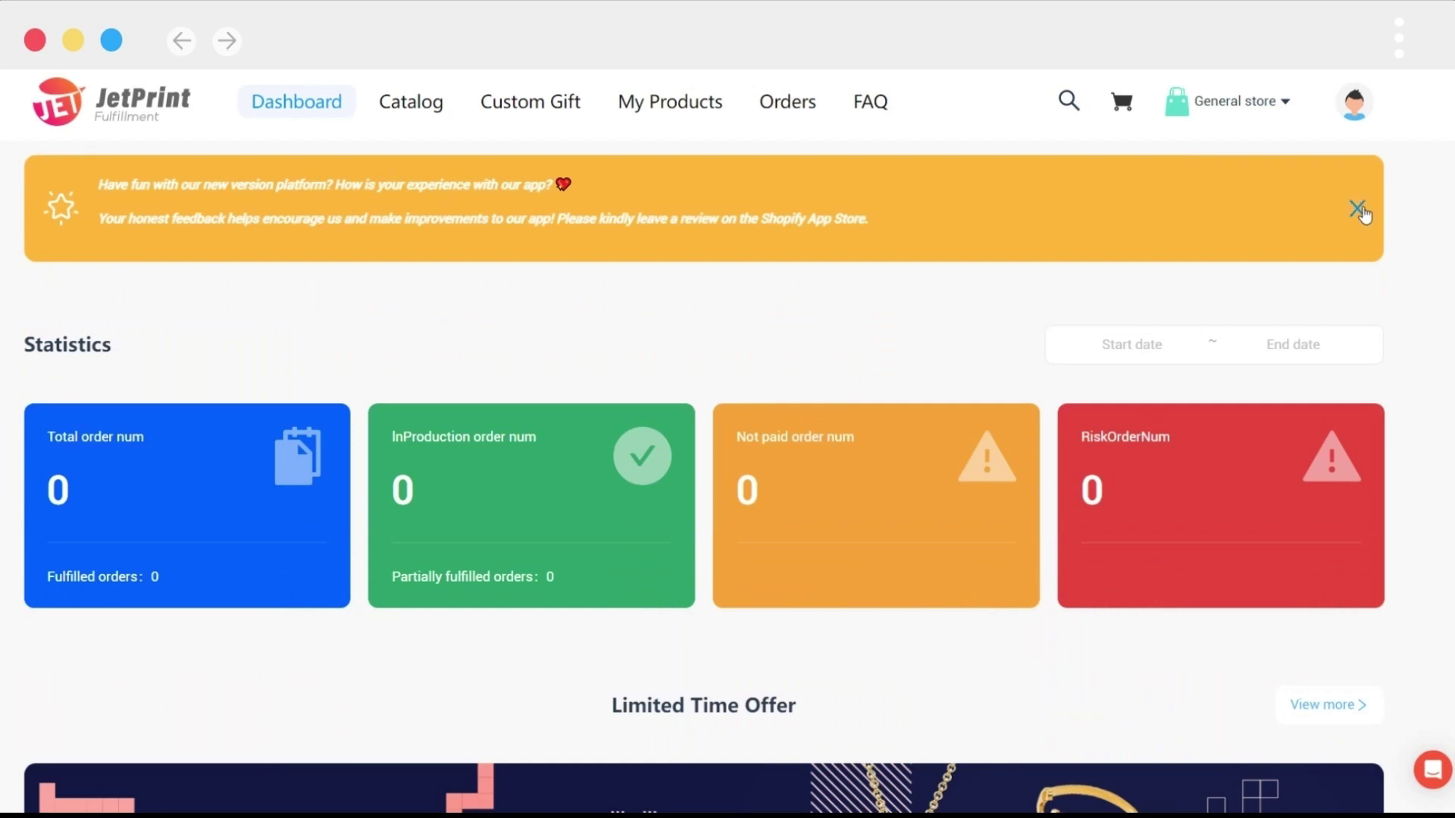
{"action": "left_click", "coordinate": [1361, 213]}
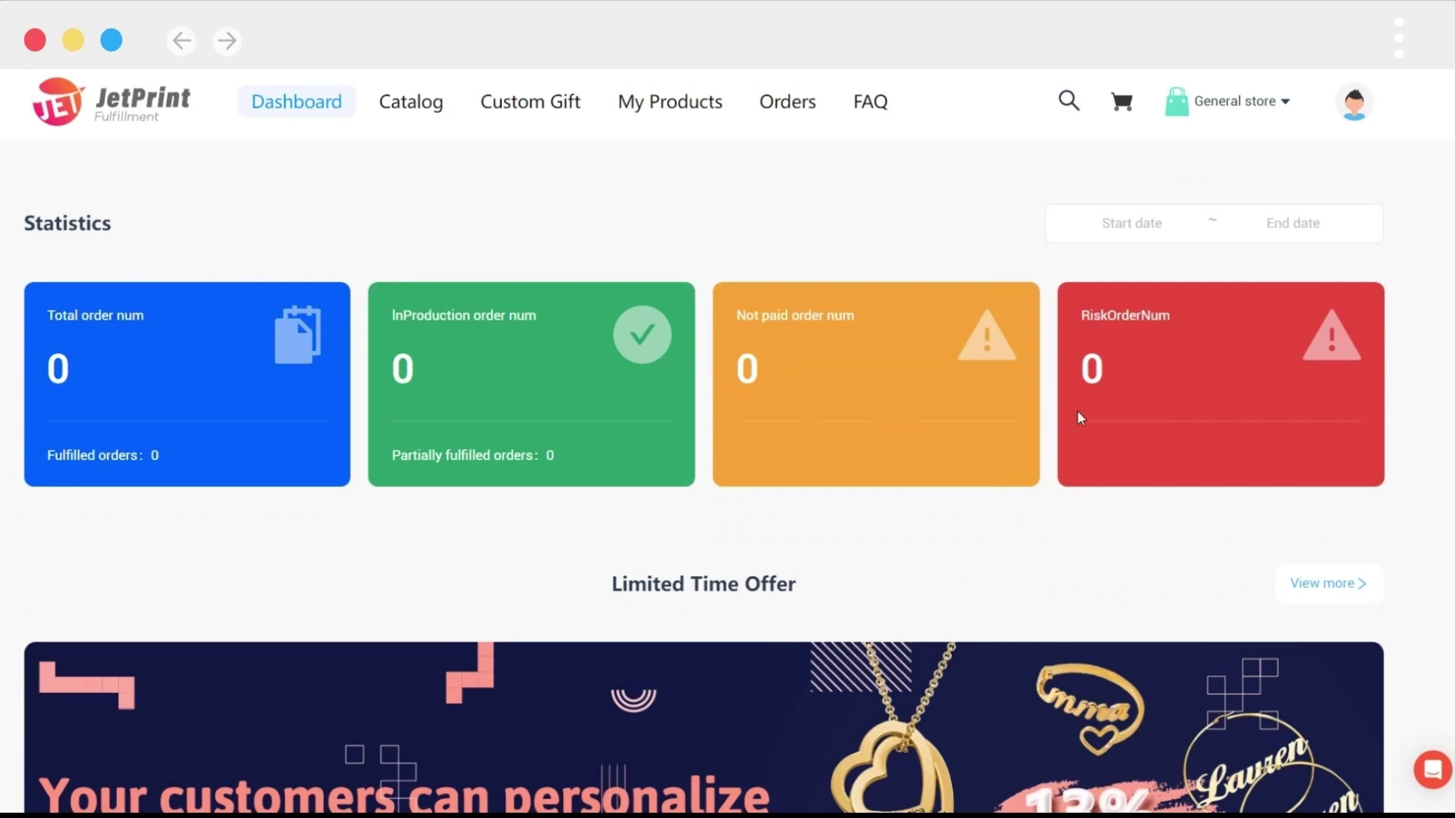
{"action": "scroll", "coordinate": [728, 448], "scroll_direction": "down", "scroll_amount": 2}
Scroll the dashboard past the 13%-off jewelry offer down to the New Arrival shoes.
{"action": "left_click_drag", "start_coordinate": [620, 432], "coordinate": [803, 427]}
{"action": "left_click", "coordinate": [876, 451]}
{"action": "scroll", "coordinate": [873, 448], "scroll_direction": "down", "scroll_amount": 1}
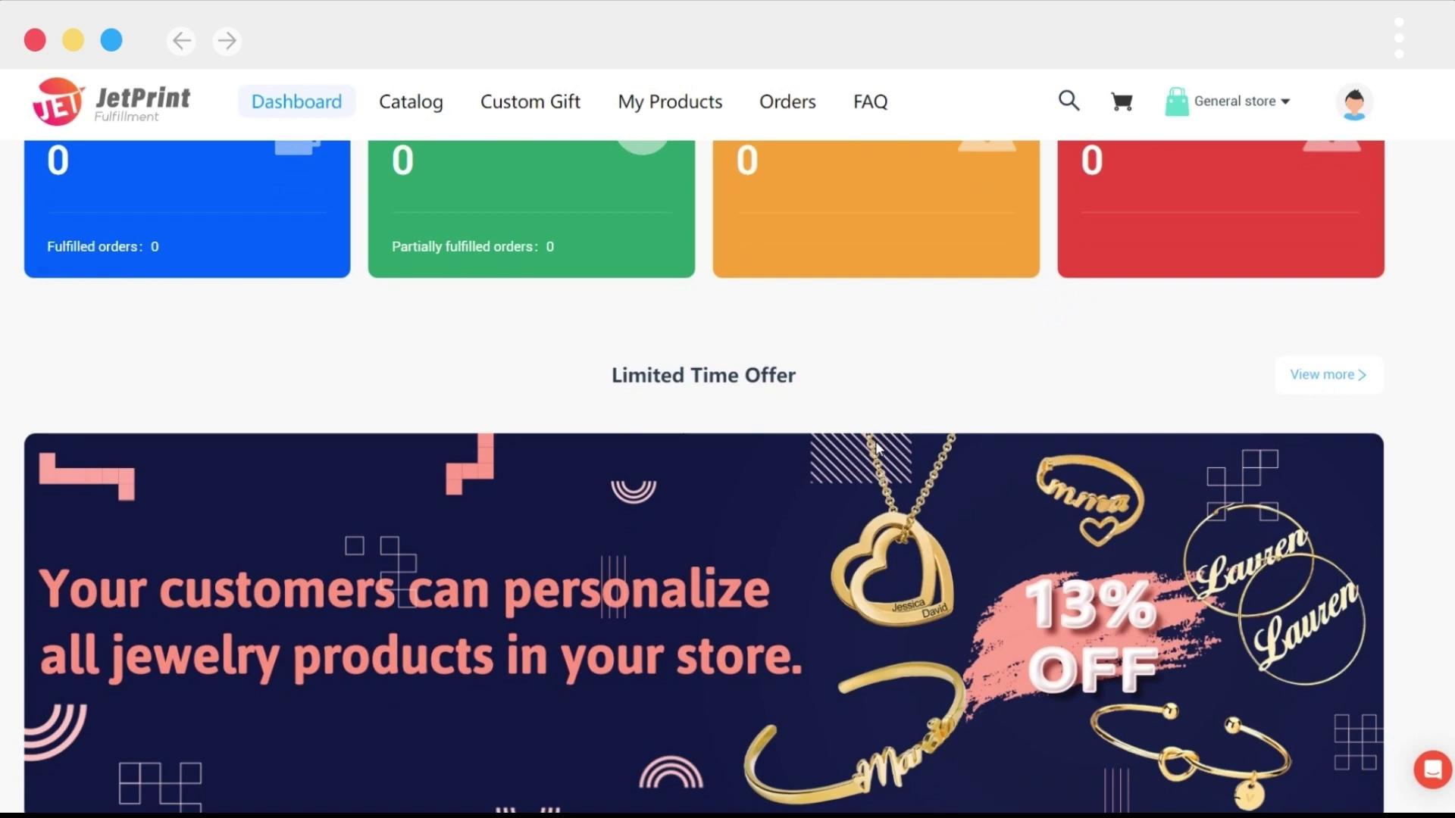
{"action": "scroll", "coordinate": [1011, 529], "scroll_direction": "down", "scroll_amount": 4}
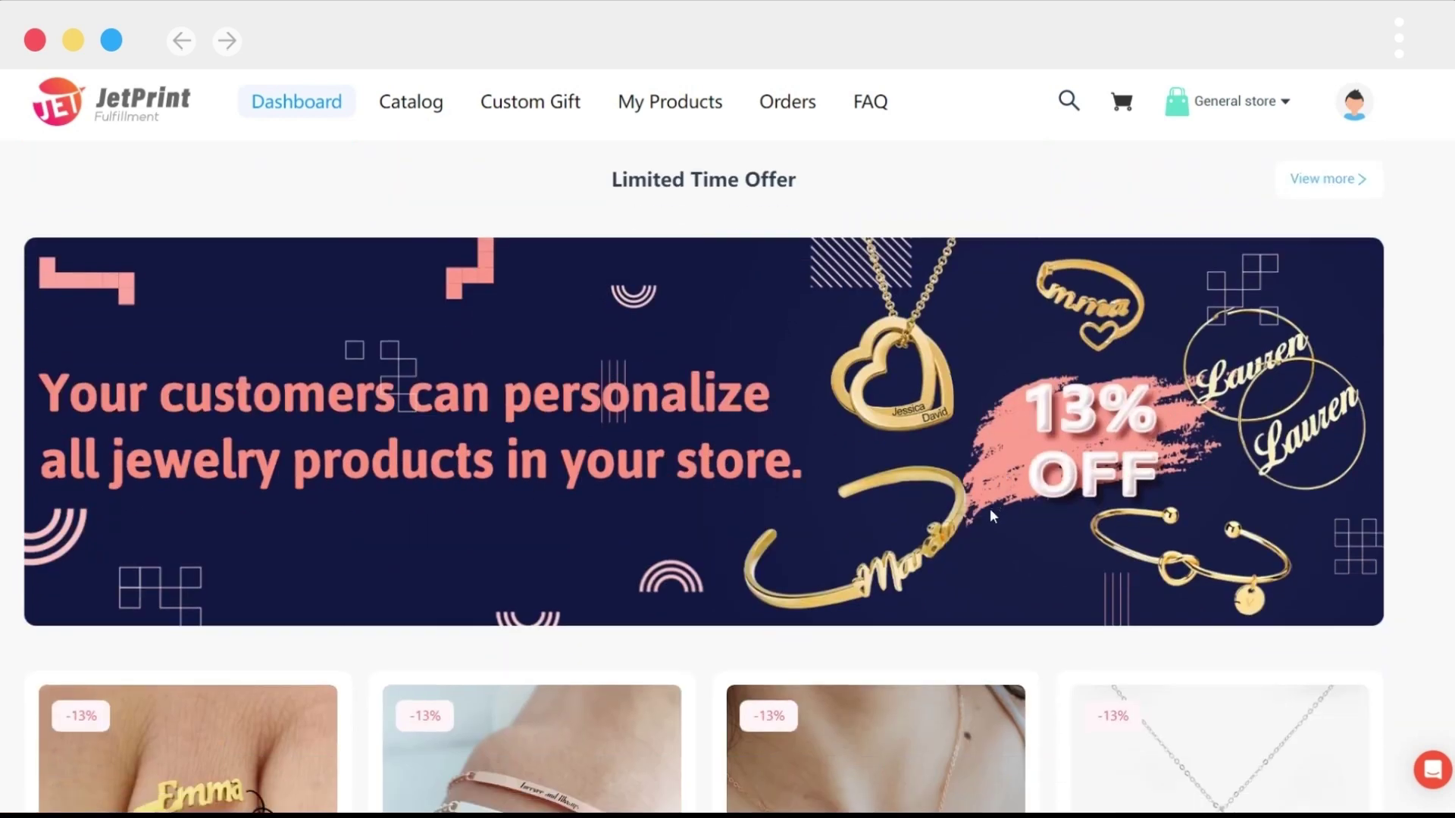
{"action": "scroll", "coordinate": [950, 470], "scroll_direction": "down", "scroll_amount": 2}
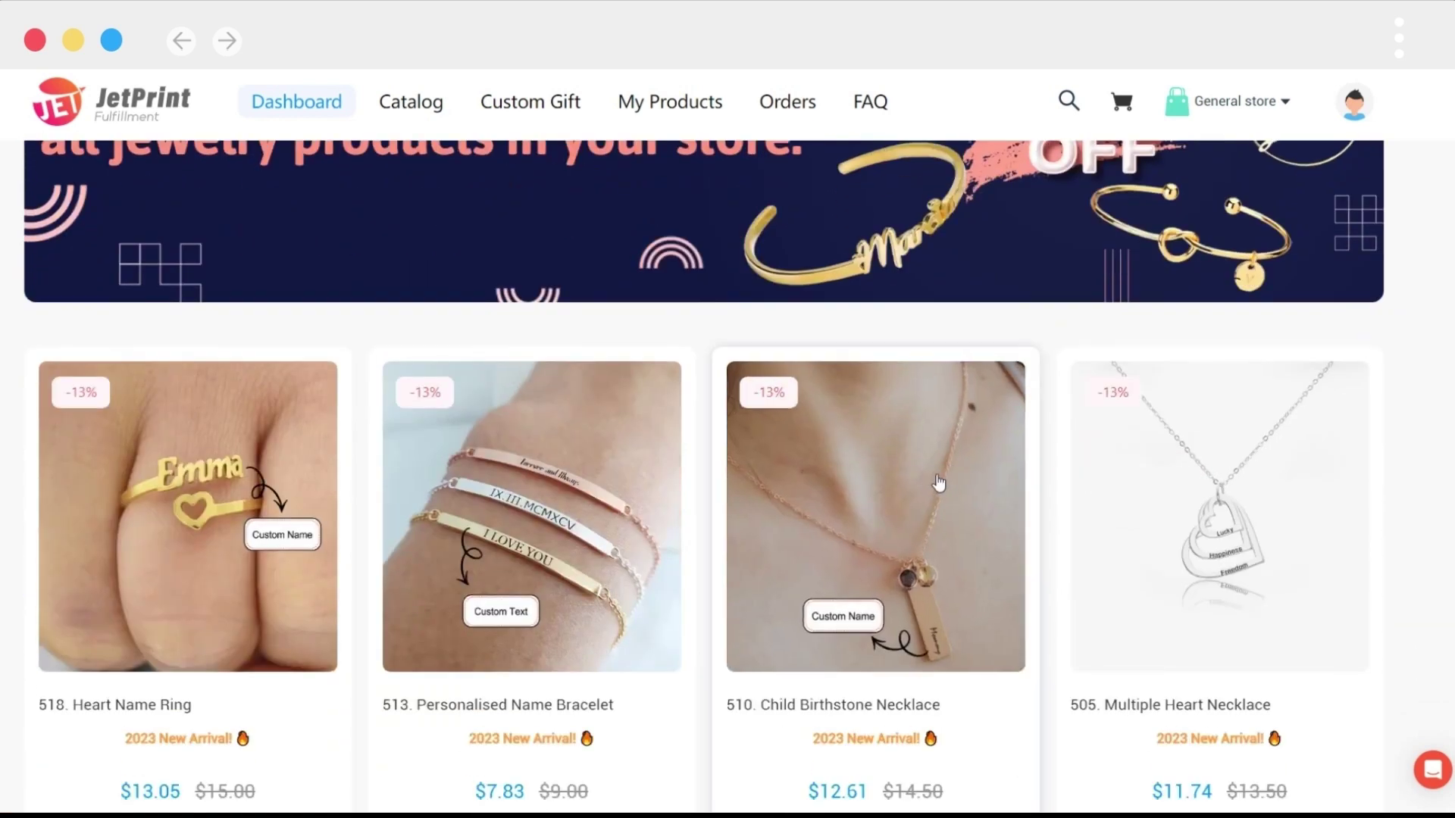
{"action": "scroll", "coordinate": [940, 485], "scroll_direction": "down", "scroll_amount": 1}
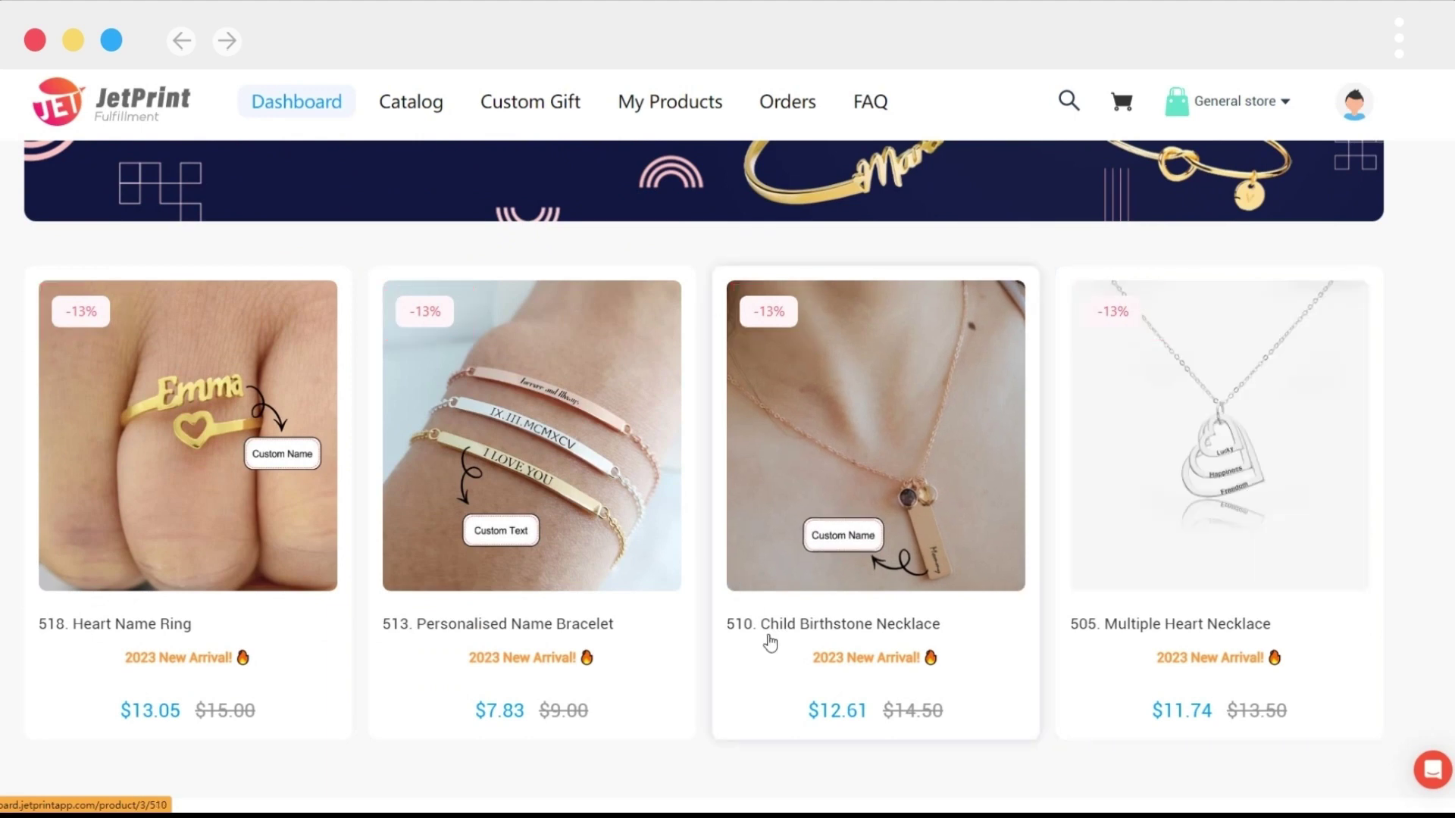
{"action": "scroll", "coordinate": [698, 670], "scroll_direction": "down", "scroll_amount": 2}
{"action": "scroll", "coordinate": [727, 670], "scroll_direction": "down", "scroll_amount": 4}
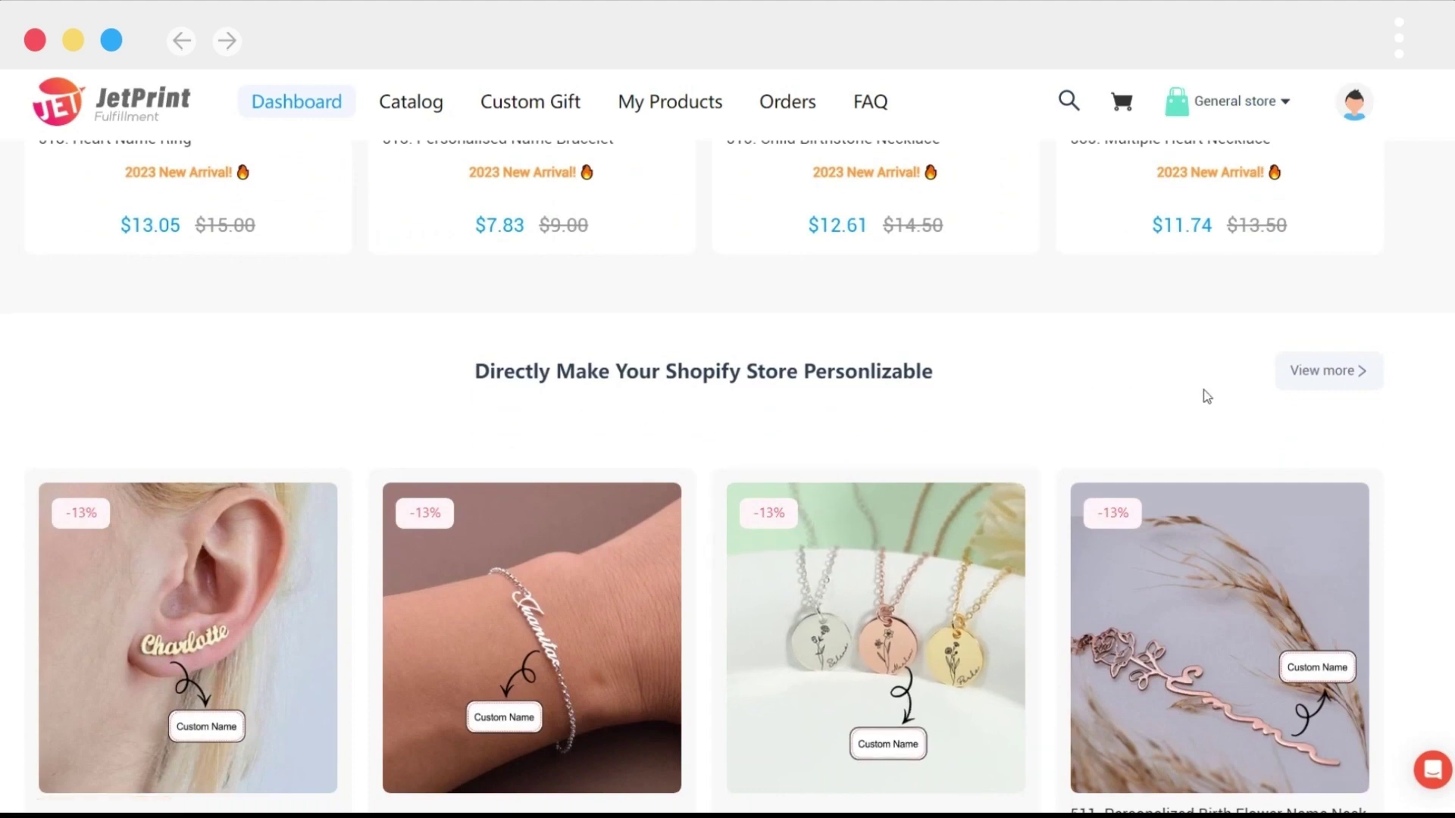
{"action": "scroll", "coordinate": [813, 428], "scroll_direction": "down", "scroll_amount": 2}
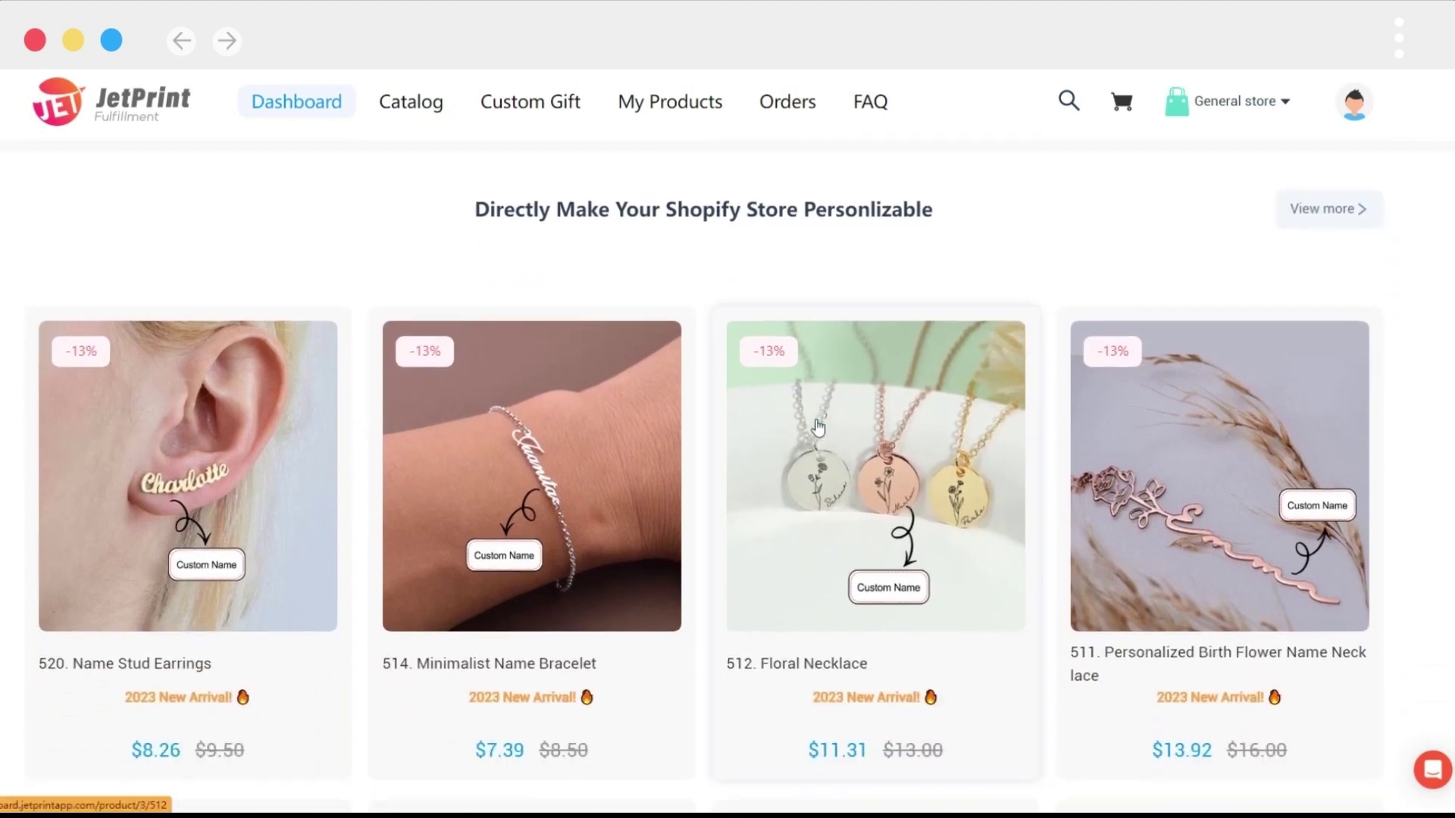
{"action": "scroll", "coordinate": [817, 428], "scroll_direction": "down", "scroll_amount": 5}
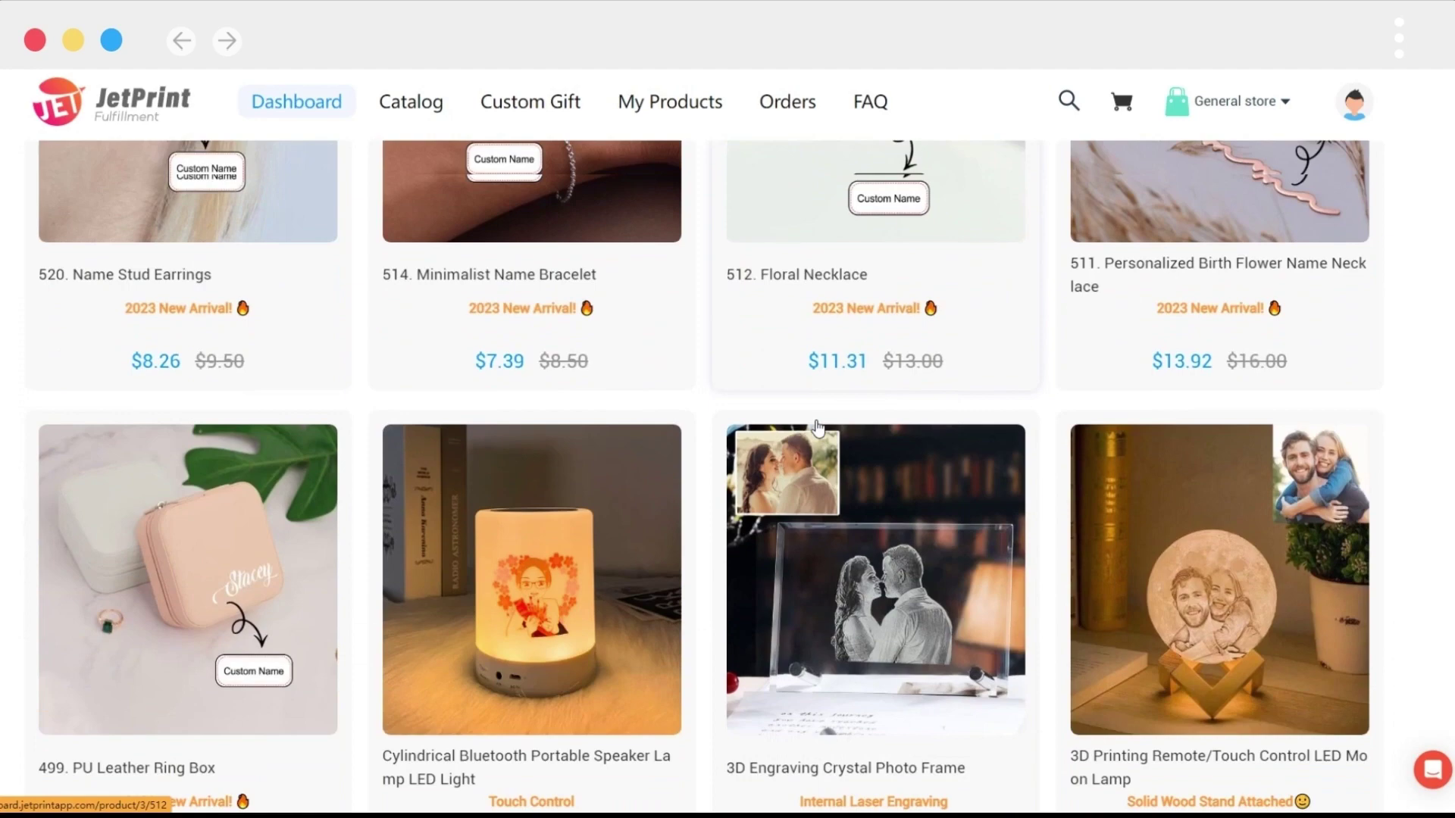
{"action": "scroll", "coordinate": [817, 429], "scroll_direction": "down", "scroll_amount": 10}
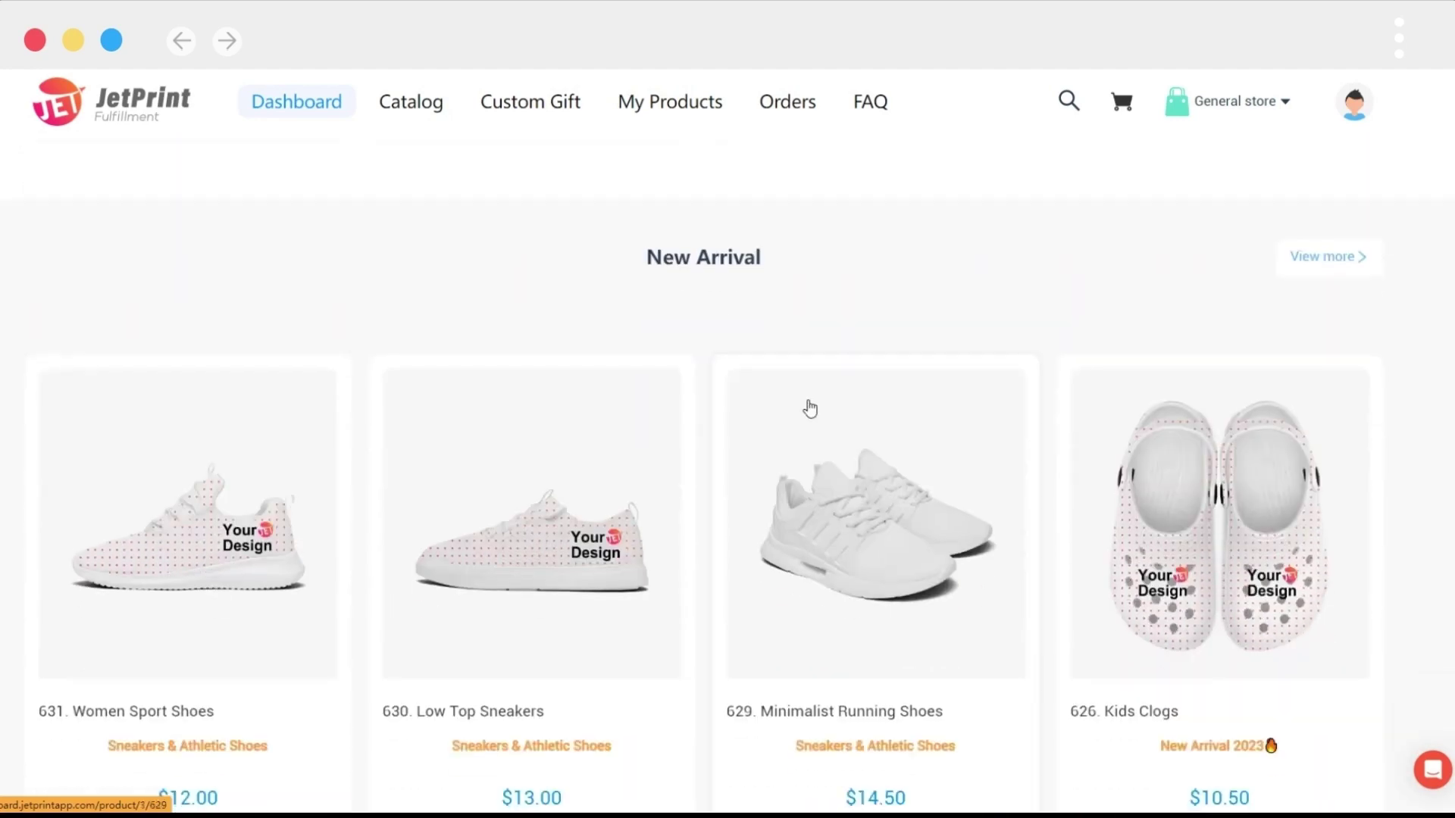
Browse the dashboard's New Arrival section down to the Bestsellers heading.
{"action": "triple_click", "coordinate": [757, 259]}
{"action": "left_click", "coordinate": [814, 299]}
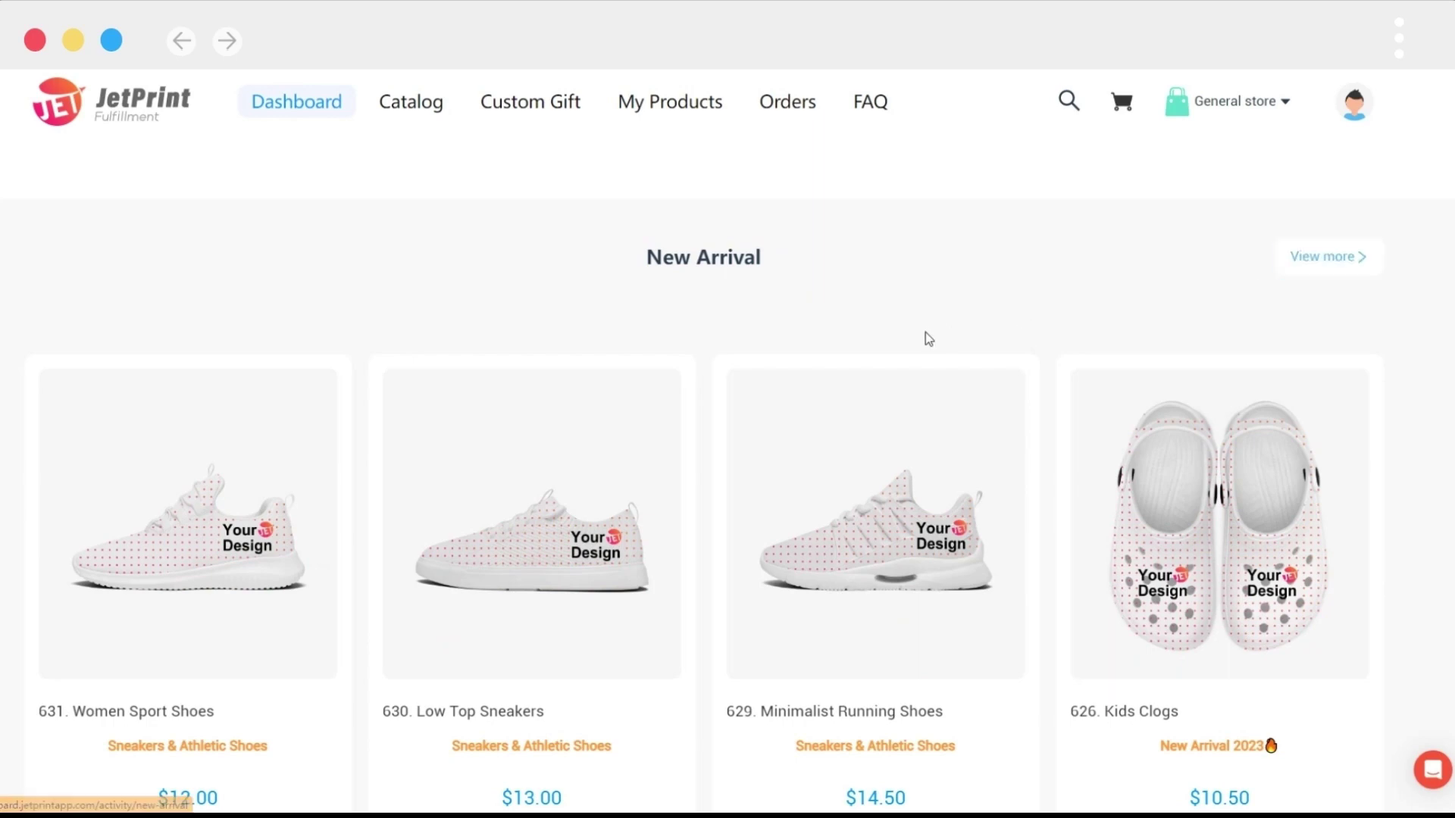
{"action": "scroll", "coordinate": [925, 335], "scroll_direction": "down", "scroll_amount": 2}
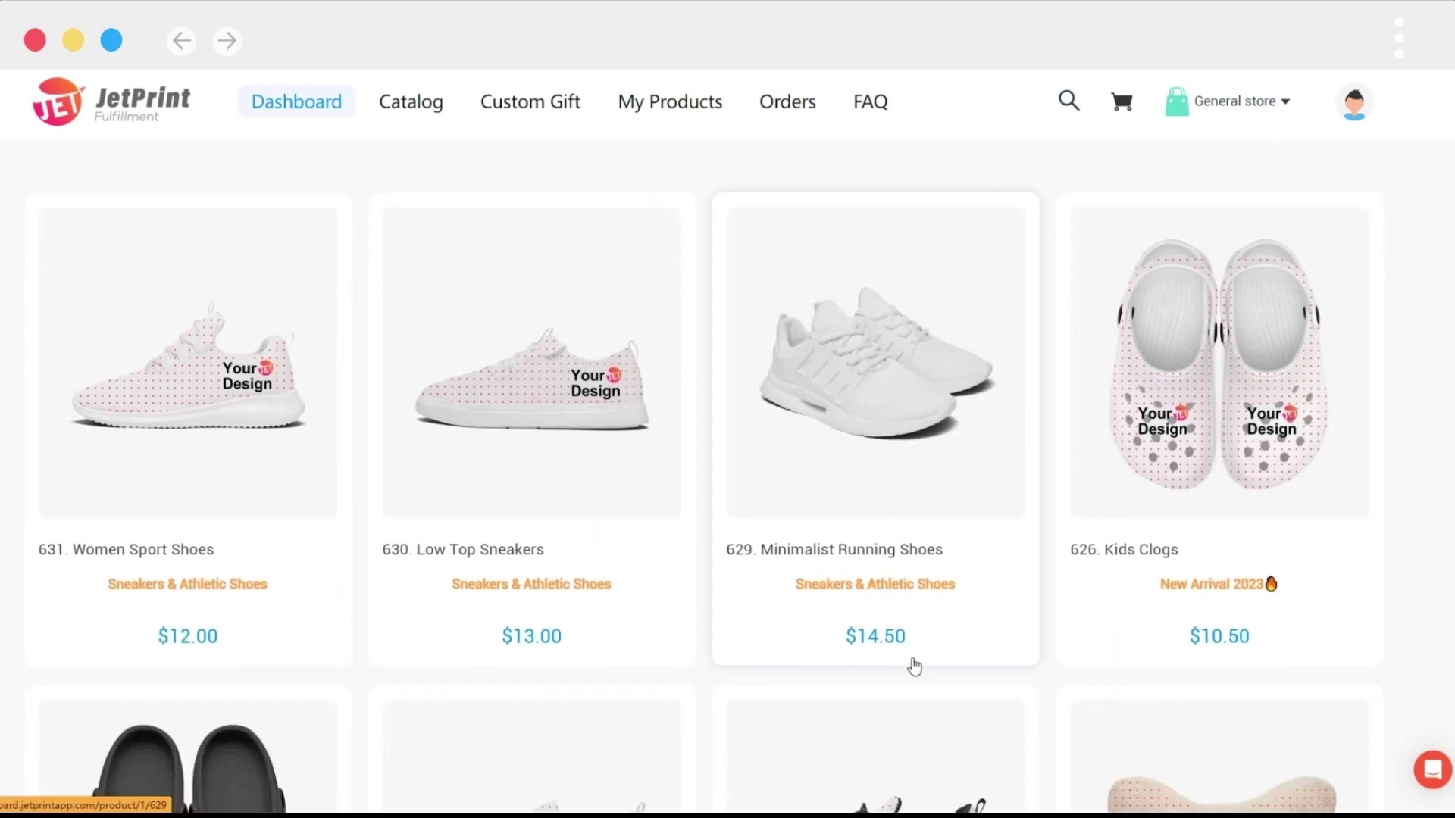
{"action": "scroll", "coordinate": [909, 663], "scroll_direction": "down", "scroll_amount": 4}
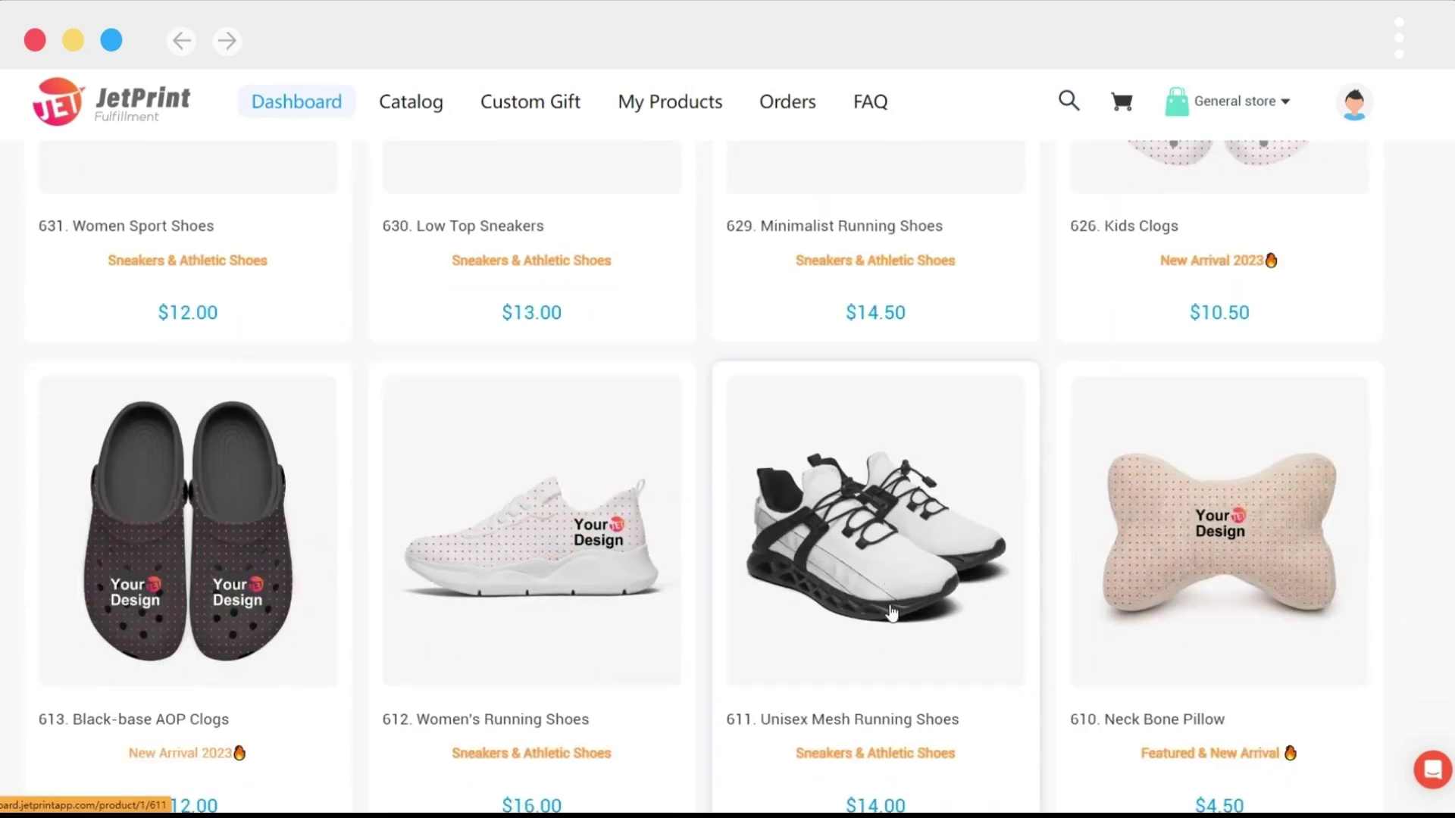
{"action": "scroll", "coordinate": [892, 613], "scroll_direction": "down", "scroll_amount": 5}
{"action": "left_click_drag", "start_coordinate": [751, 554], "coordinate": [657, 557]}
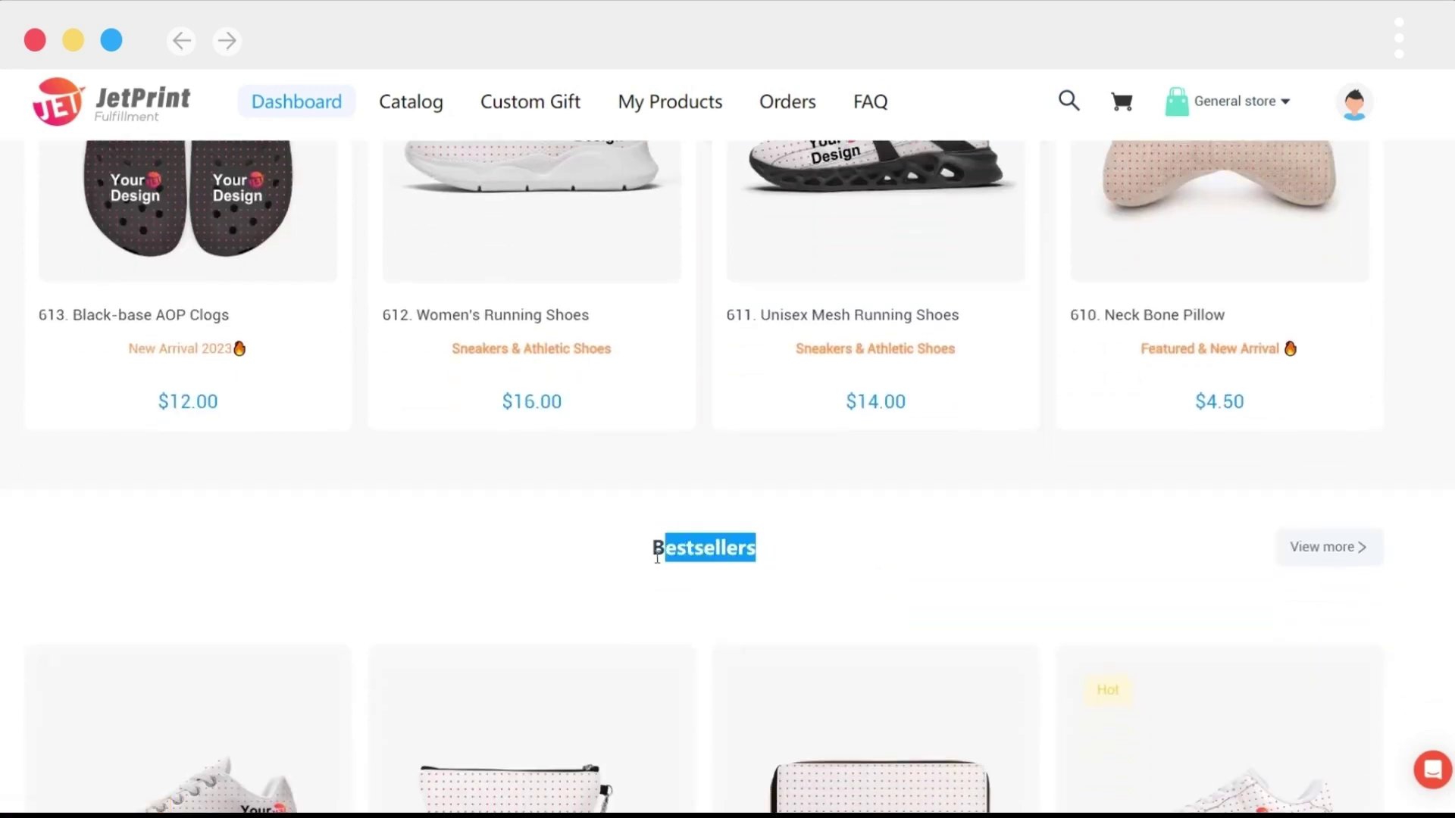
{"action": "left_click", "coordinate": [774, 579]}
Scroll through Featured Products such as 588. Luggage Cover and 523. Pet Booties for Dogs.
{"action": "scroll", "coordinate": [835, 559], "scroll_direction": "down", "scroll_amount": 1}
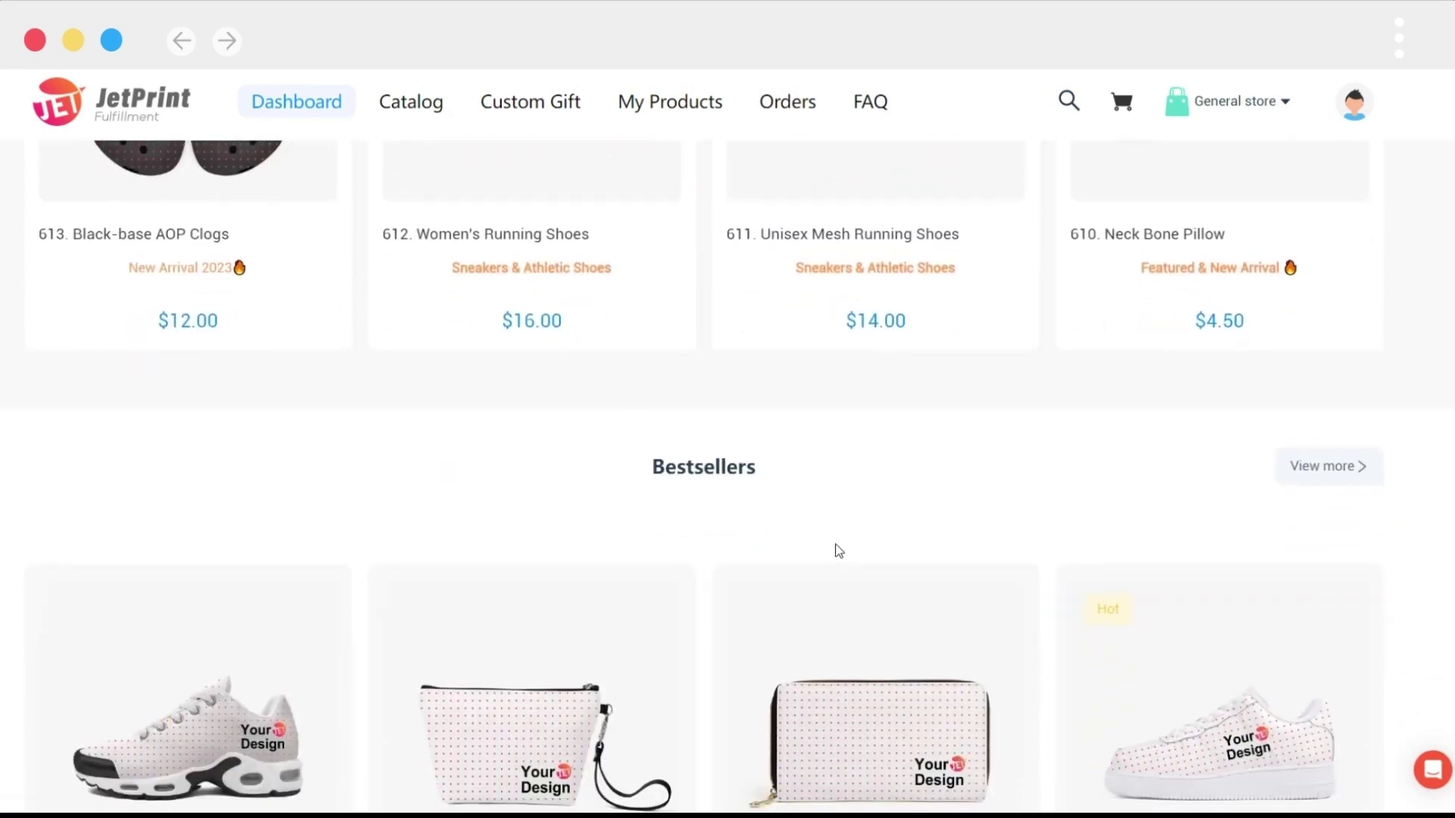
{"action": "scroll", "coordinate": [838, 550], "scroll_direction": "down", "scroll_amount": 5}
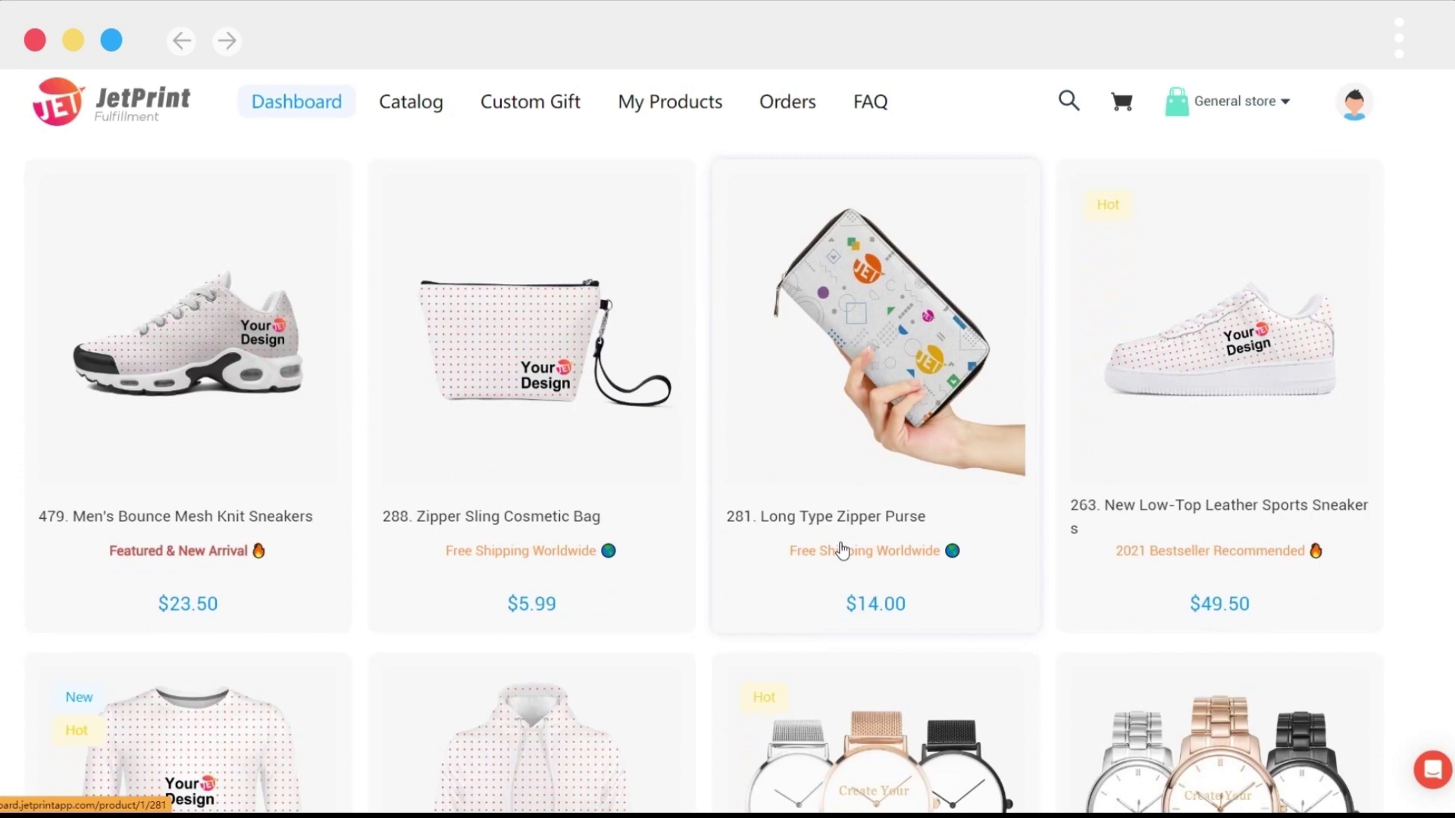
{"action": "scroll", "coordinate": [841, 549], "scroll_direction": "down", "scroll_amount": 7}
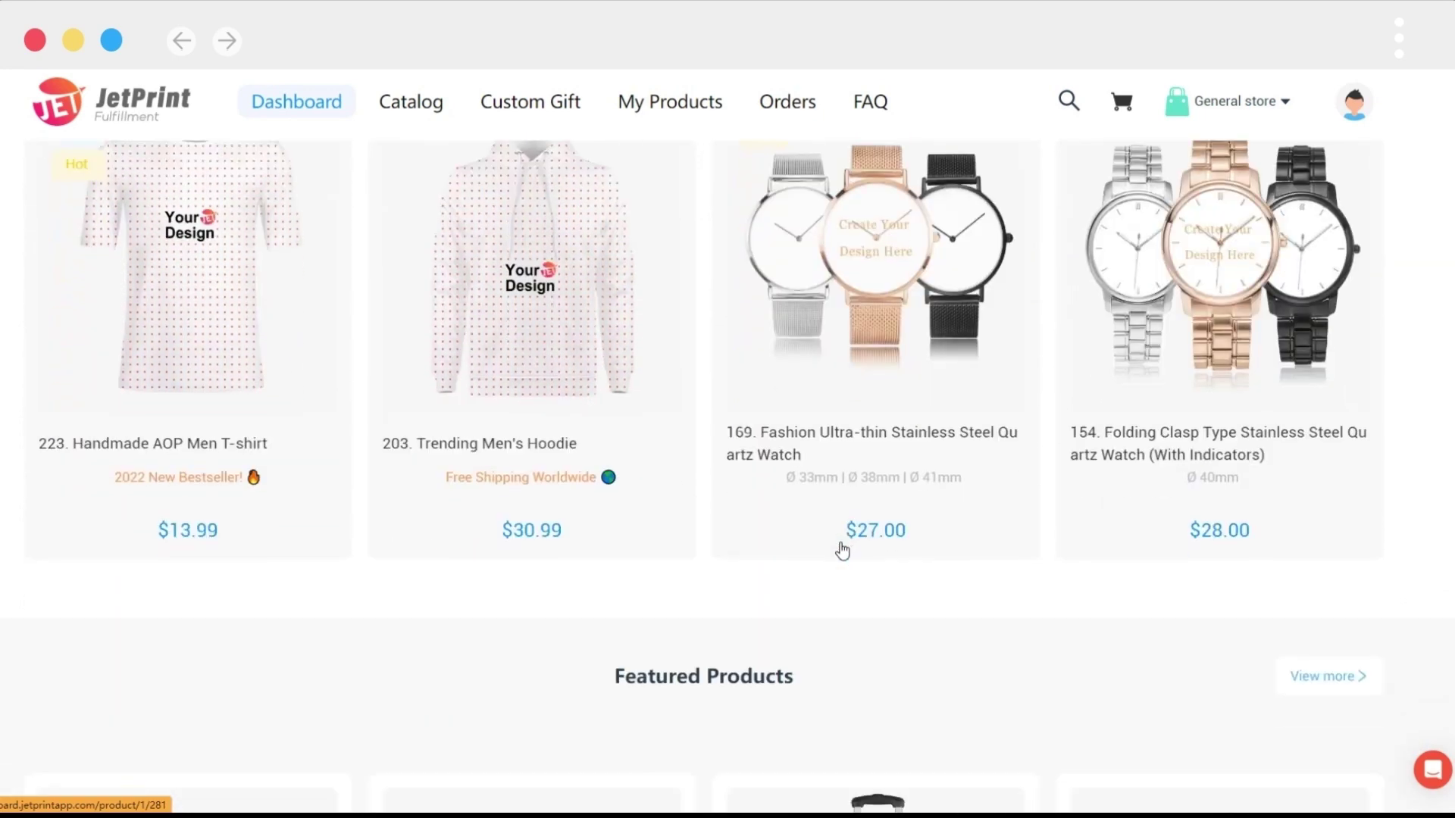
{"action": "scroll", "coordinate": [842, 551], "scroll_direction": "down", "scroll_amount": 3}
{"action": "left_click_drag", "start_coordinate": [826, 446], "coordinate": [604, 432]}
{"action": "left_click", "coordinate": [795, 470]}
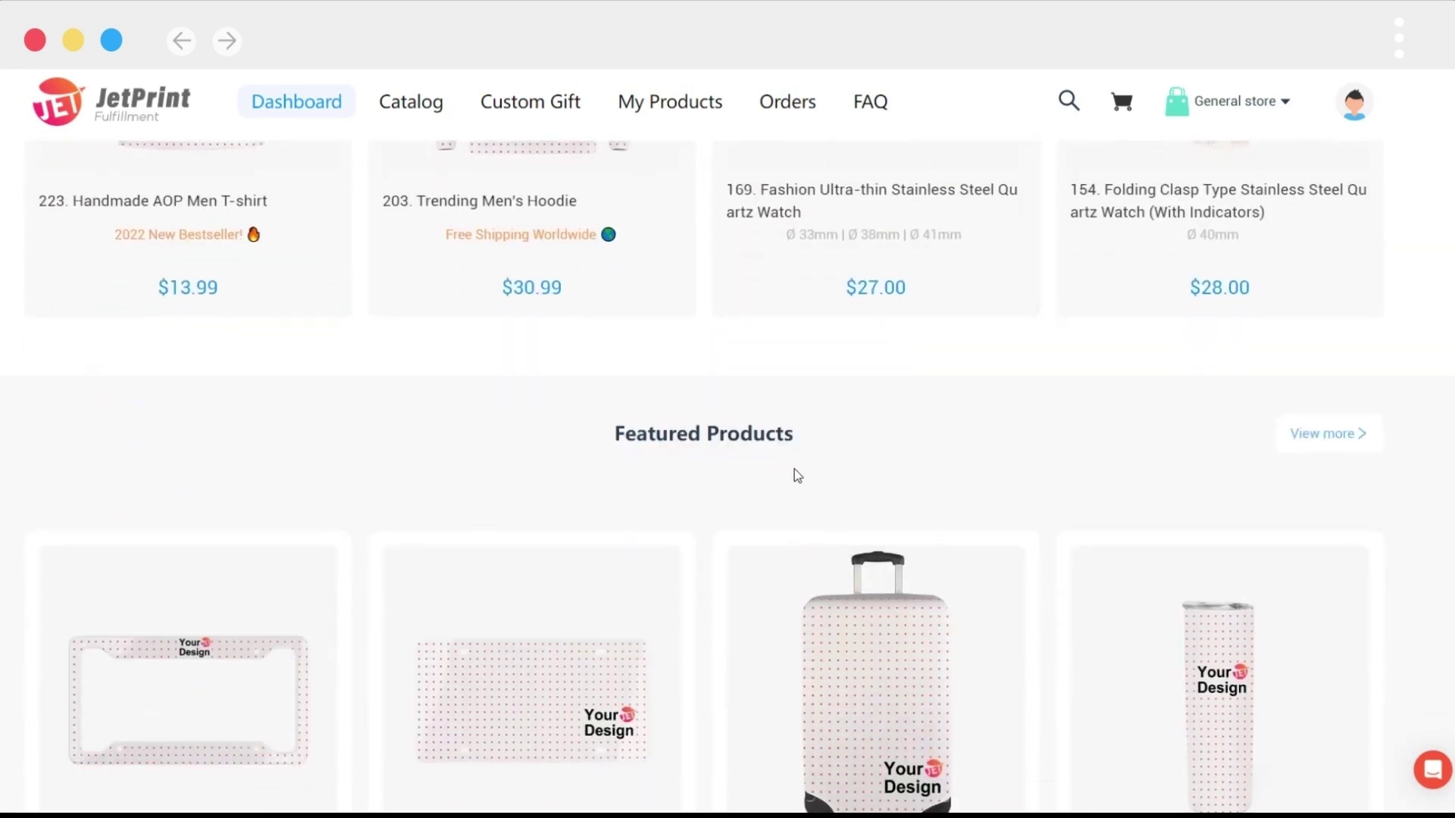
{"action": "scroll", "coordinate": [806, 494], "scroll_direction": "down", "scroll_amount": 6}
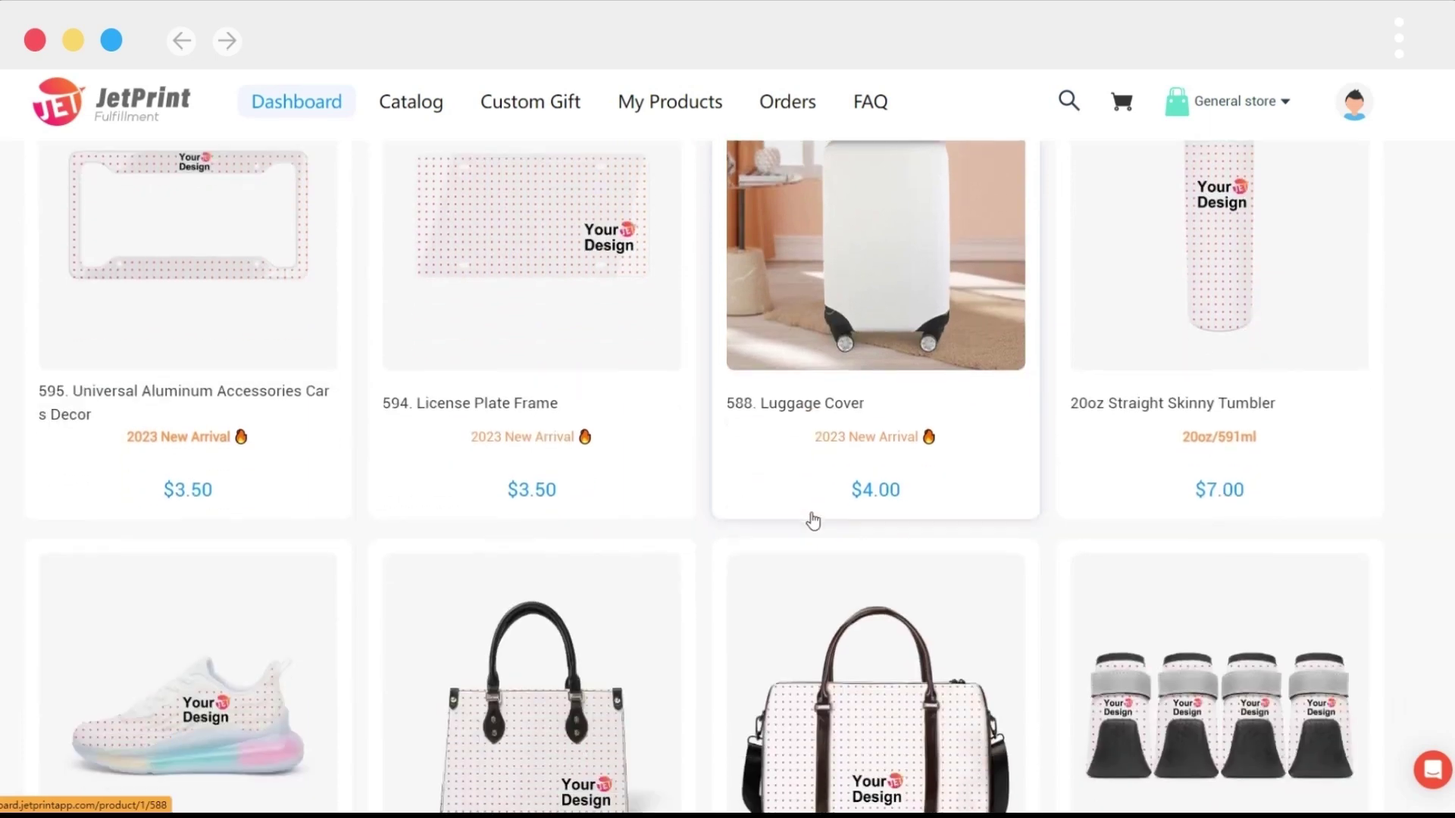
{"action": "scroll", "coordinate": [813, 521], "scroll_direction": "down", "scroll_amount": 1}
{"action": "scroll", "coordinate": [833, 576], "scroll_direction": "down", "scroll_amount": 2}
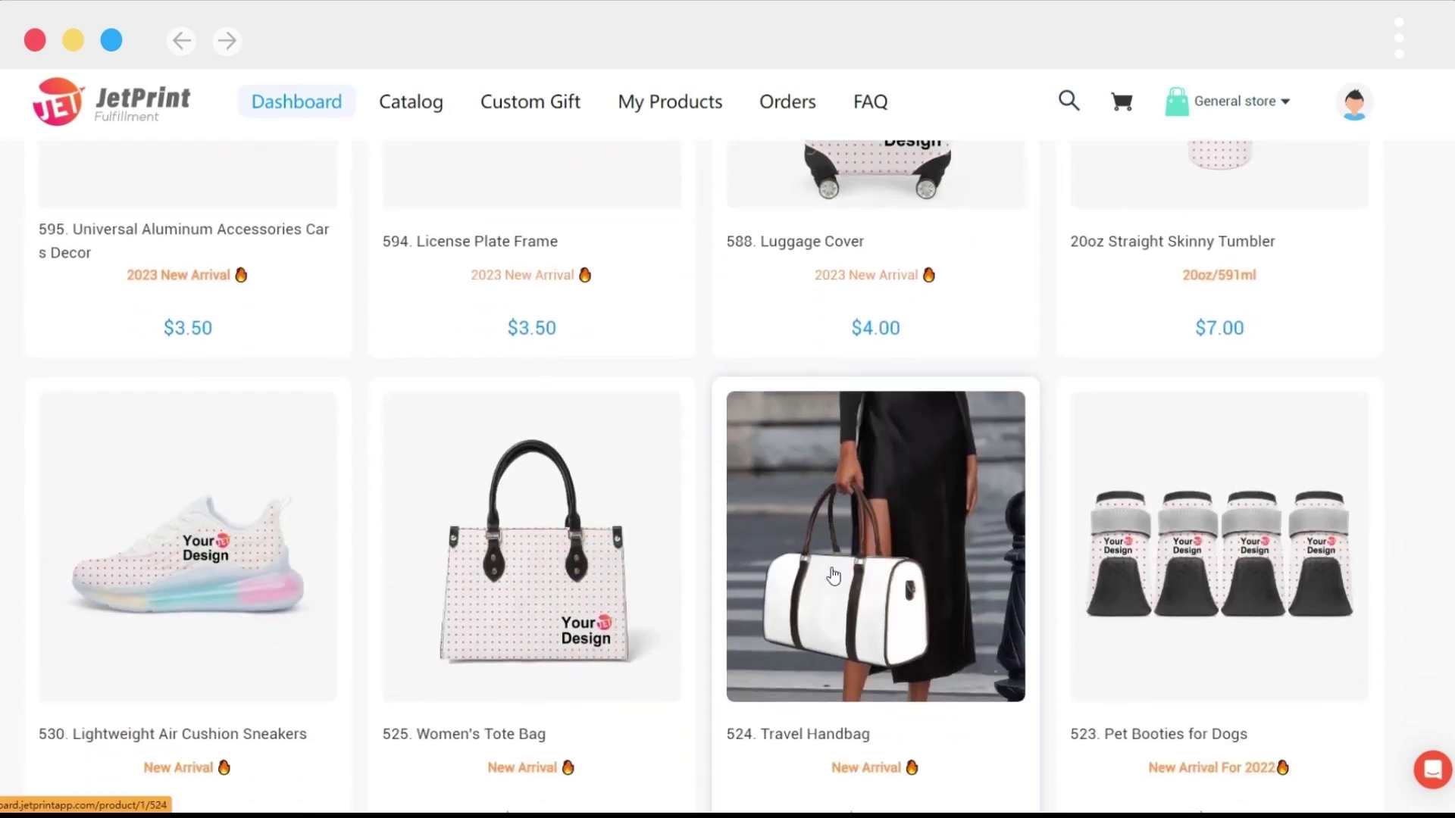
{"action": "scroll", "coordinate": [833, 580], "scroll_direction": "up", "scroll_amount": 2}
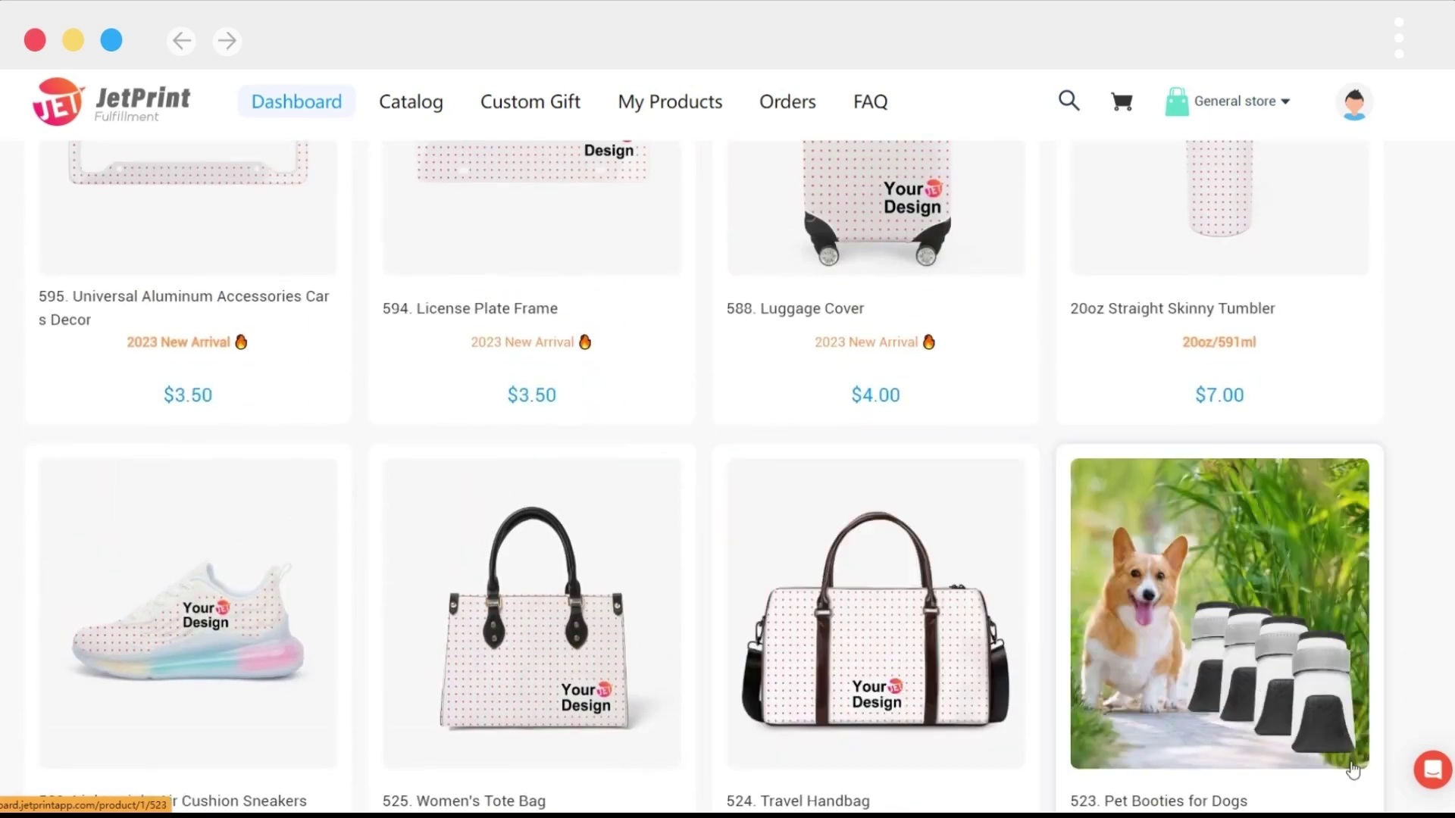
{"action": "left_click", "coordinate": [419, 112]}
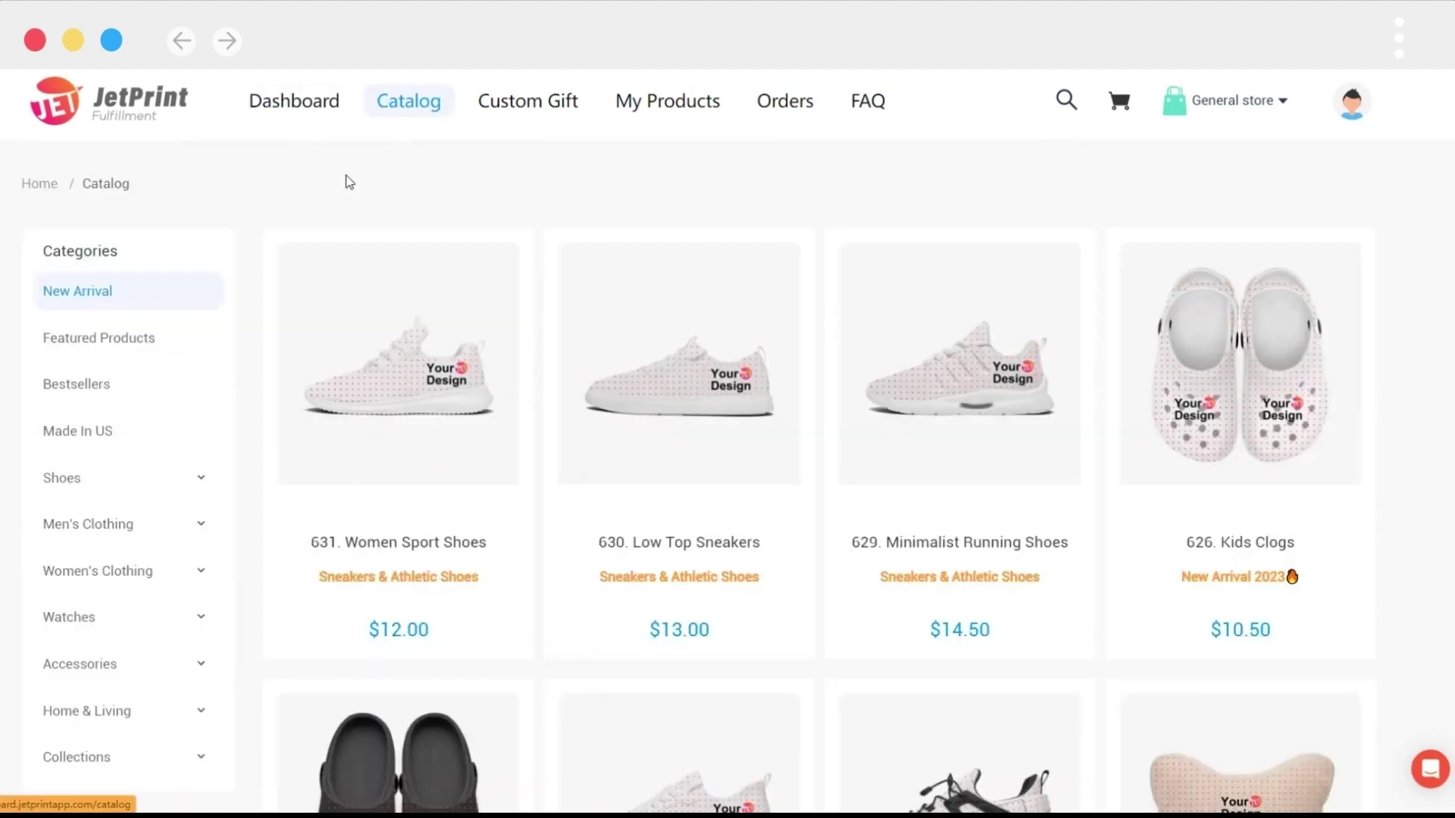
{"action": "scroll", "coordinate": [121, 417], "scroll_direction": "down", "scroll_amount": 1}
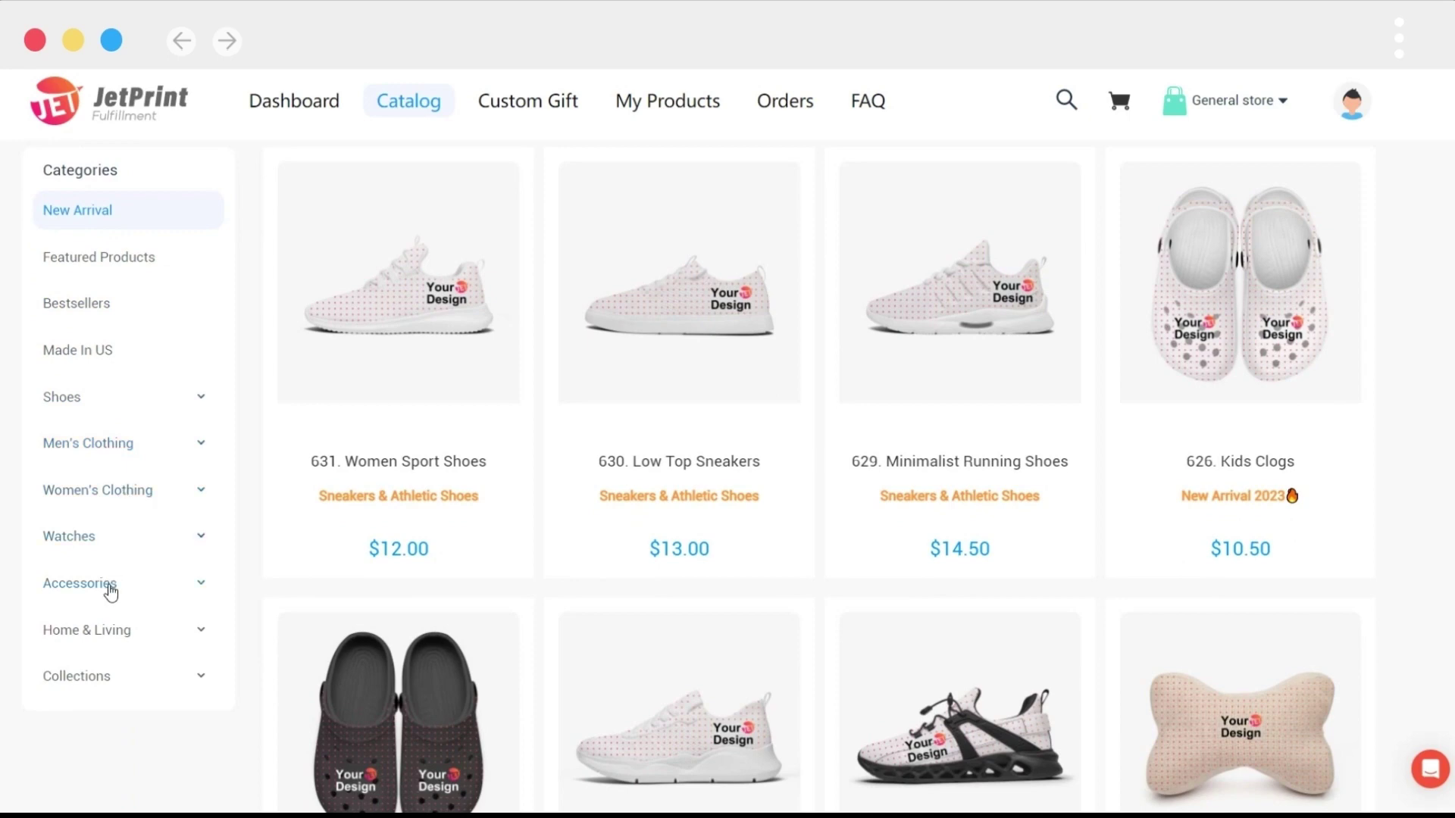
{"action": "left_click", "coordinate": [203, 399]}
{"action": "left_click", "coordinate": [94, 444]}
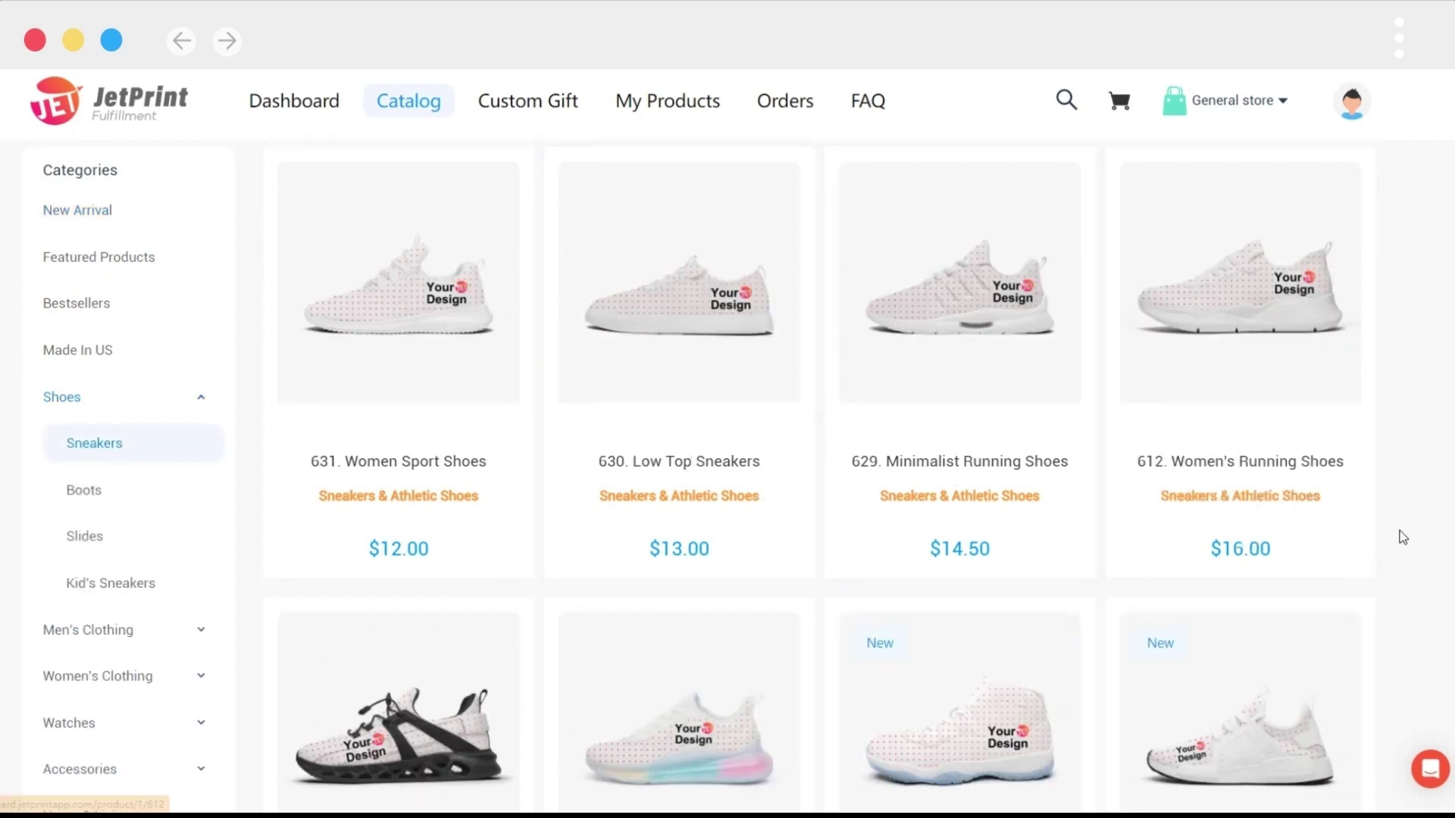
{"action": "scroll", "coordinate": [1399, 538], "scroll_direction": "down", "scroll_amount": 3}
{"action": "scroll", "coordinate": [1400, 546], "scroll_direction": "down", "scroll_amount": 9}
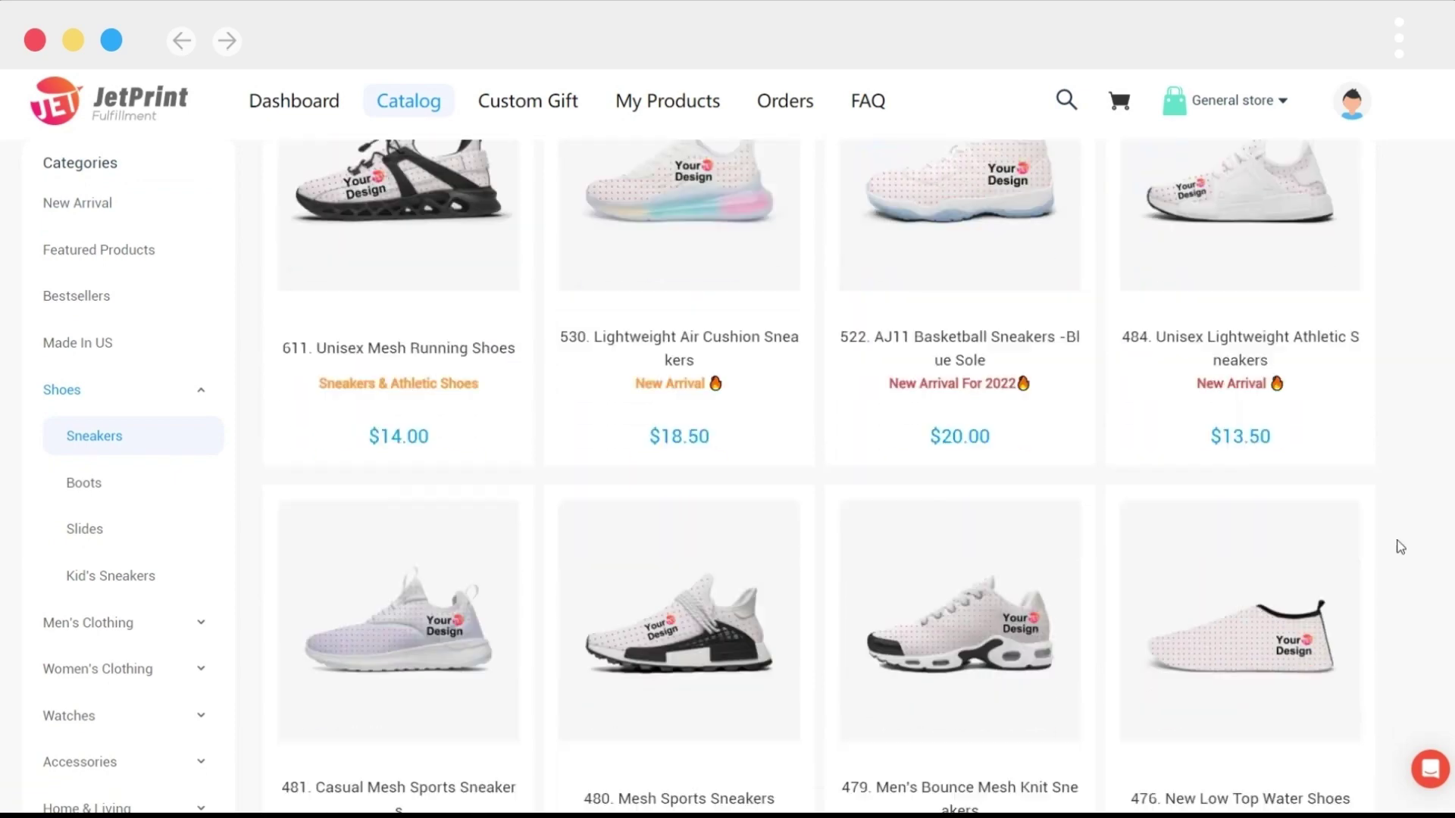
{"action": "scroll", "coordinate": [1399, 548], "scroll_direction": "down", "scroll_amount": 9}
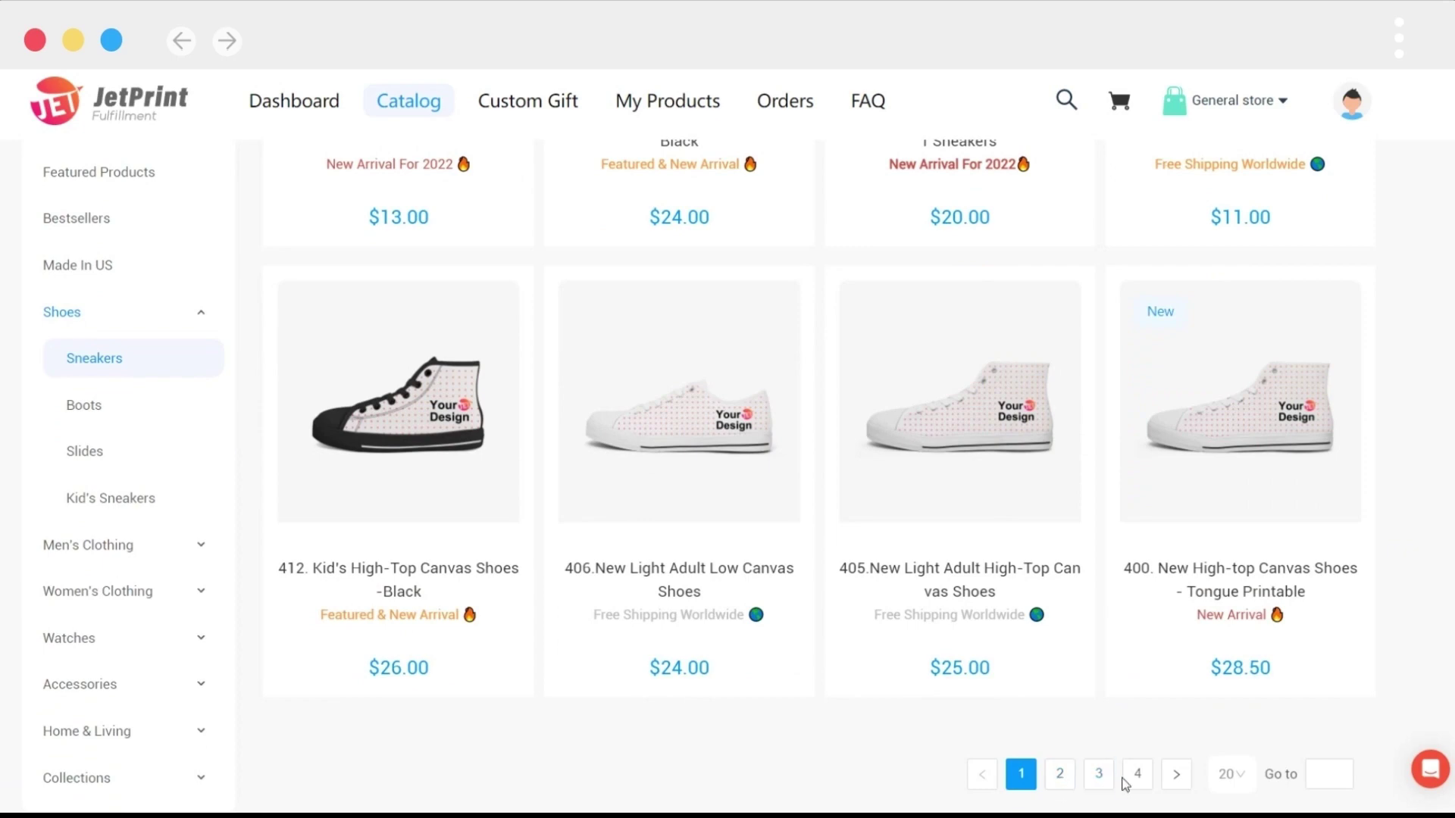
{"action": "left_click", "coordinate": [1063, 780]}
{"action": "scroll", "coordinate": [1386, 601], "scroll_direction": "up", "scroll_amount": 12}
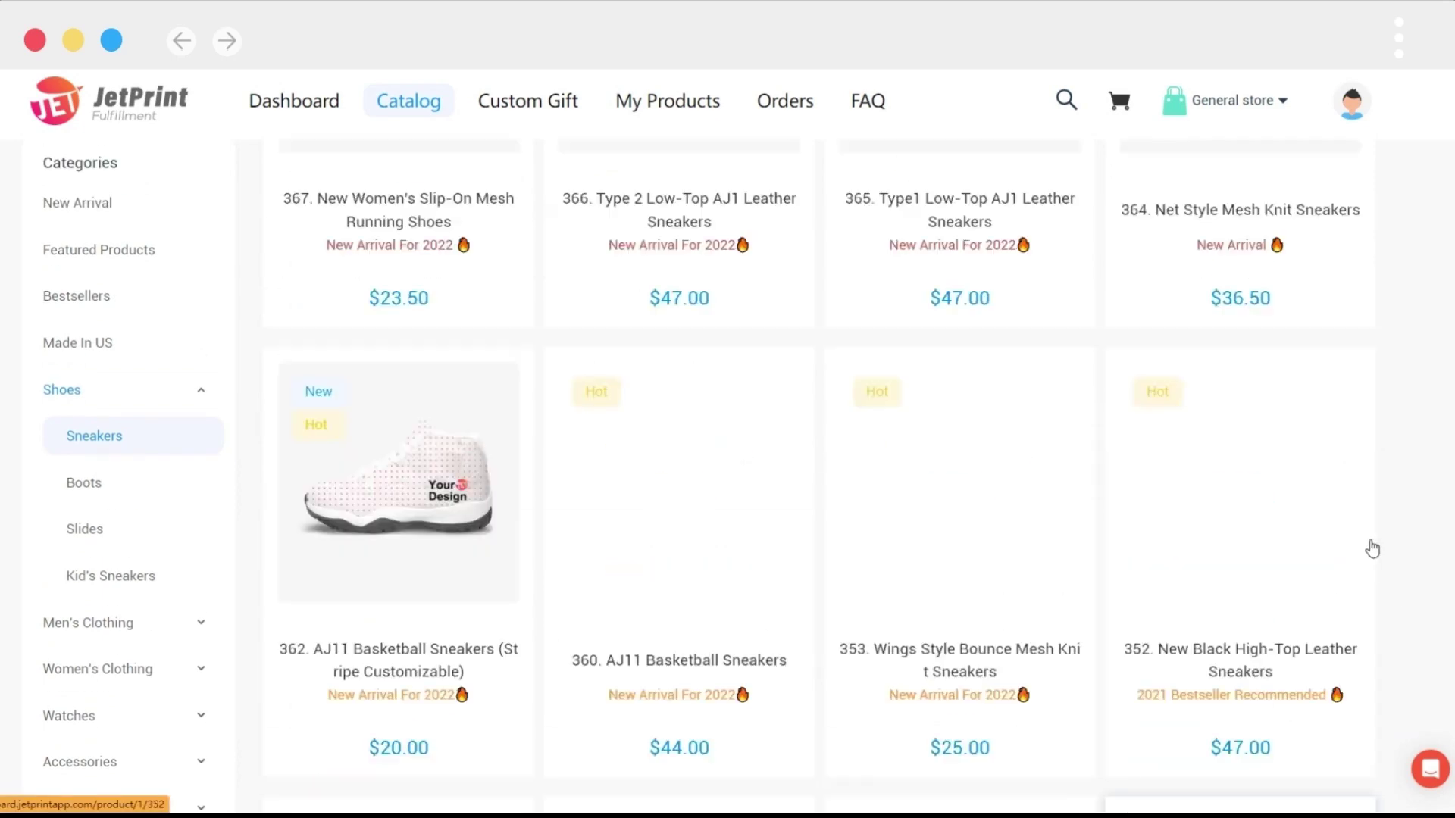
{"action": "scroll", "coordinate": [1372, 548], "scroll_direction": "up", "scroll_amount": 8}
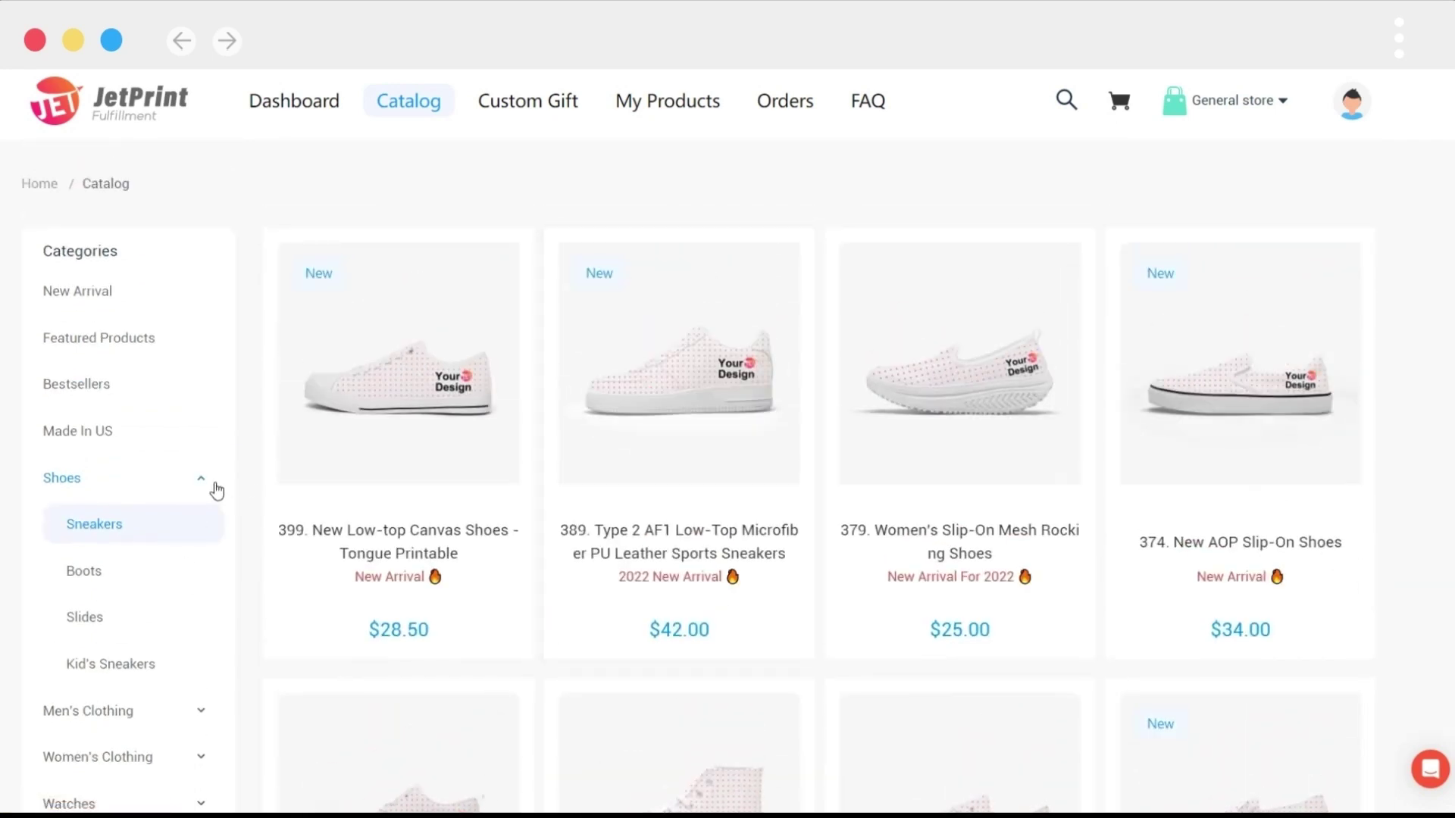
{"action": "left_click", "coordinate": [199, 479]}
{"action": "left_click", "coordinate": [202, 524]}
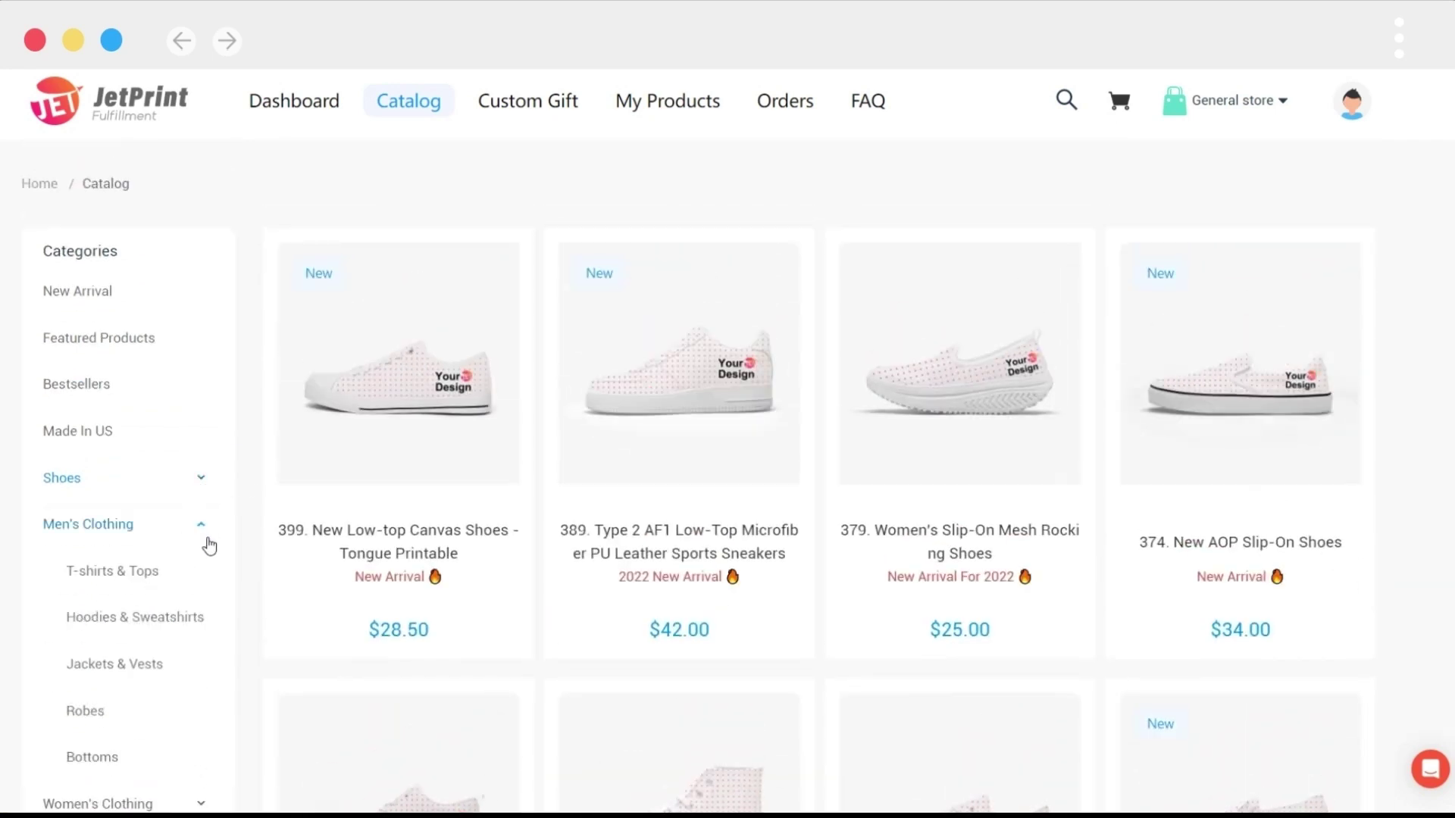
{"action": "left_click", "coordinate": [203, 530]}
{"action": "scroll", "coordinate": [202, 536], "scroll_direction": "down", "scroll_amount": 1}
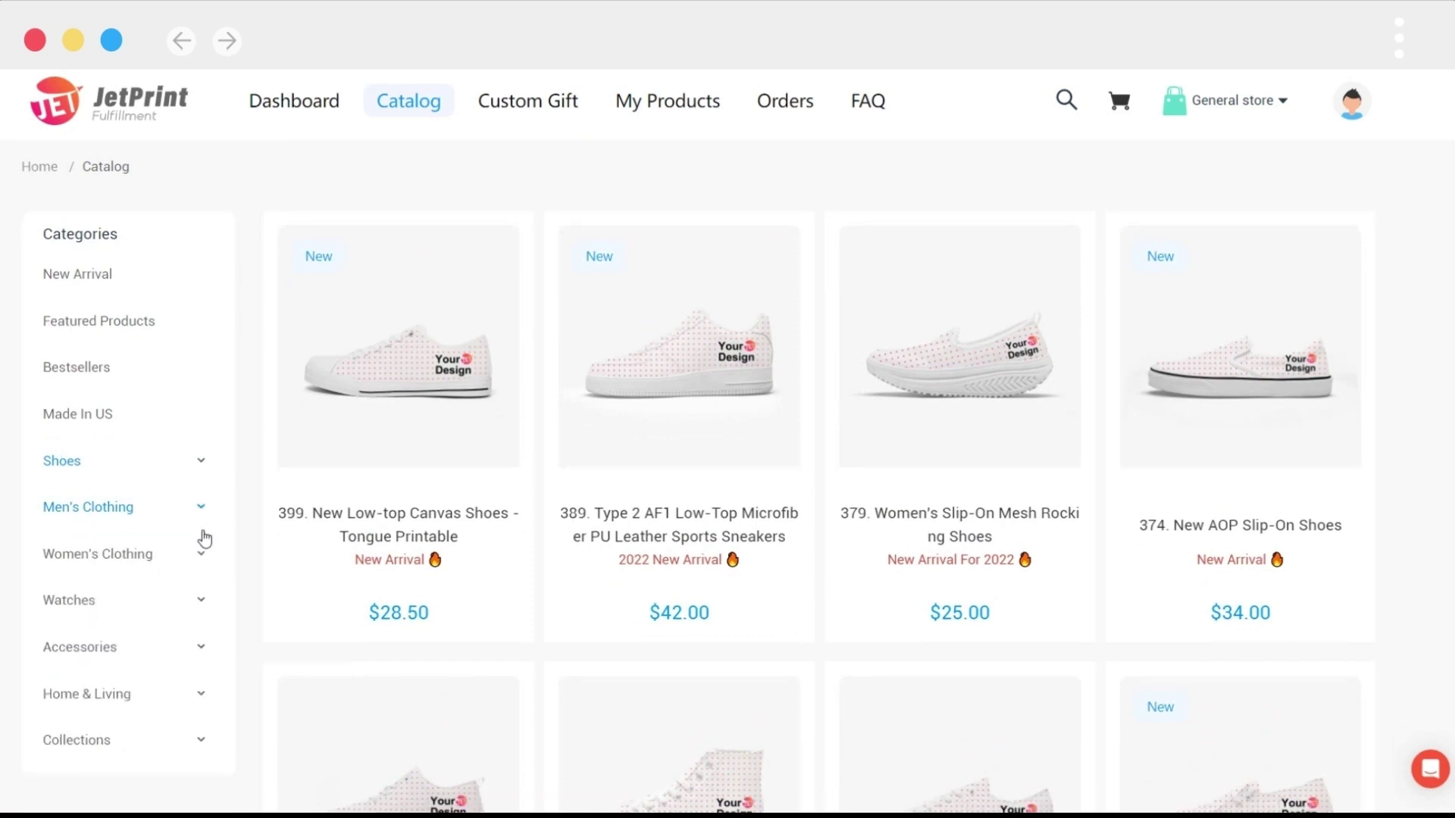
{"action": "left_click", "coordinate": [202, 495]}
{"action": "scroll", "coordinate": [209, 502], "scroll_direction": "down", "scroll_amount": 2}
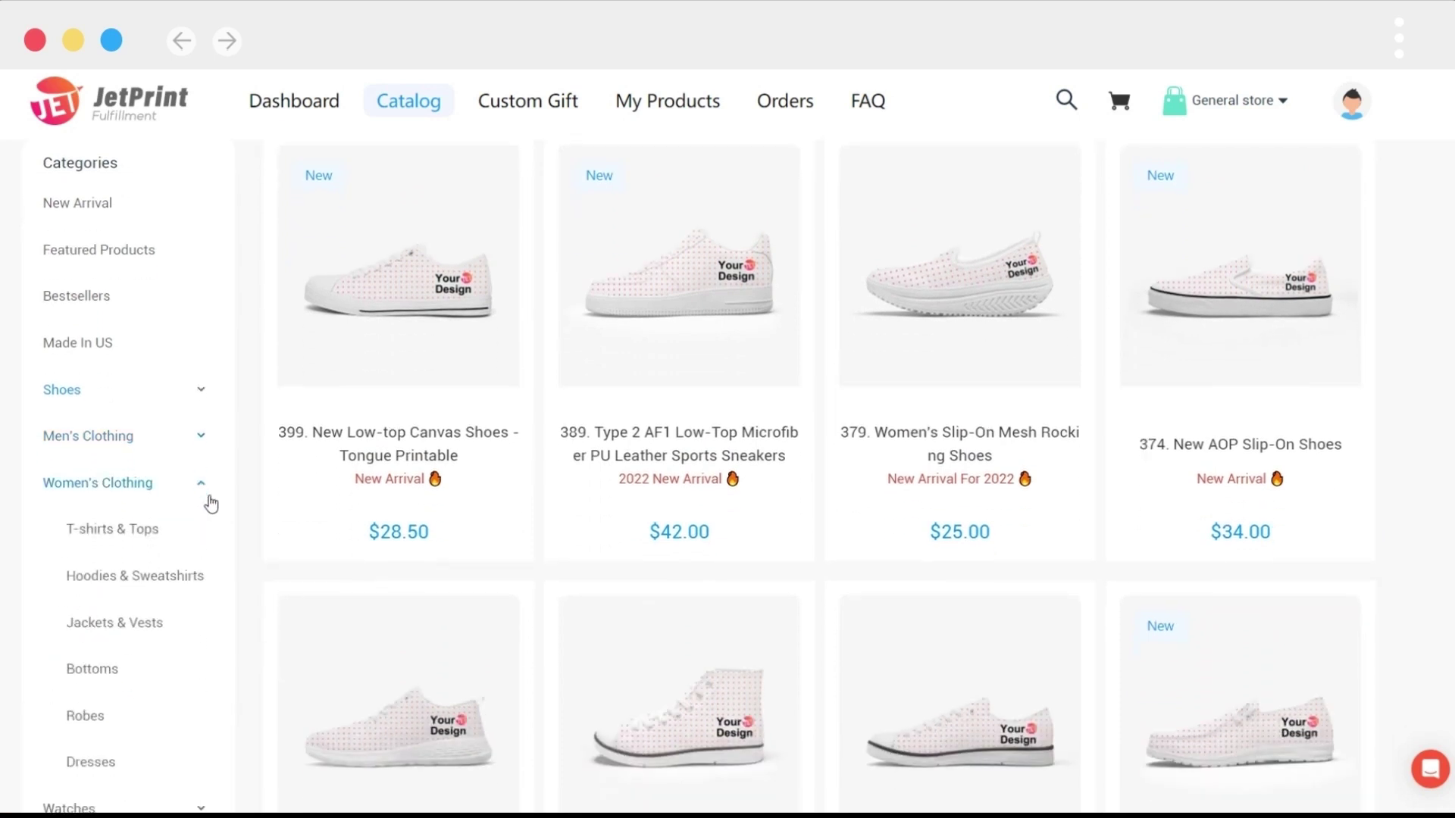
{"action": "left_click", "coordinate": [202, 486]}
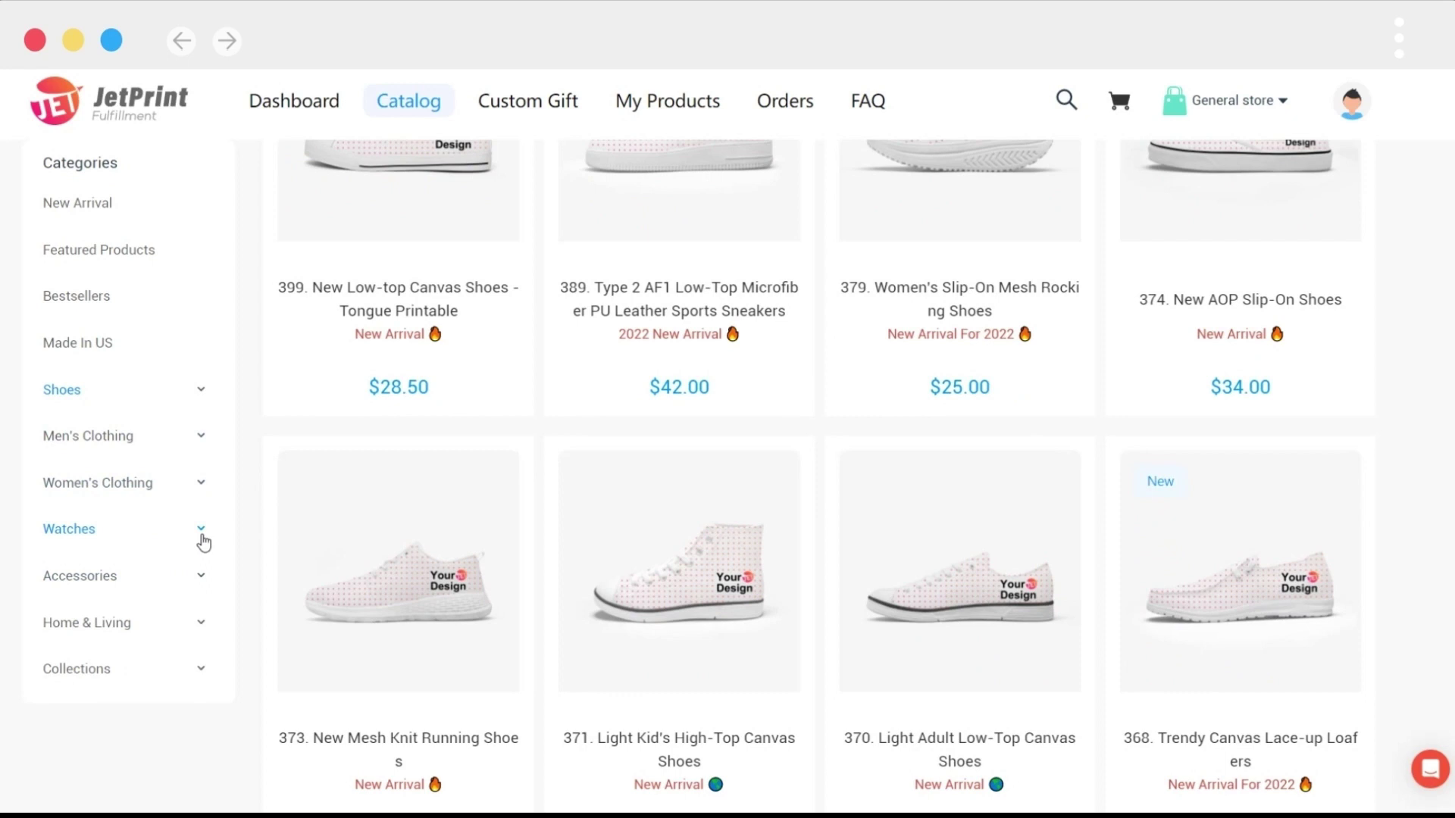
{"action": "left_click", "coordinate": [205, 532]}
{"action": "left_click", "coordinate": [202, 531]}
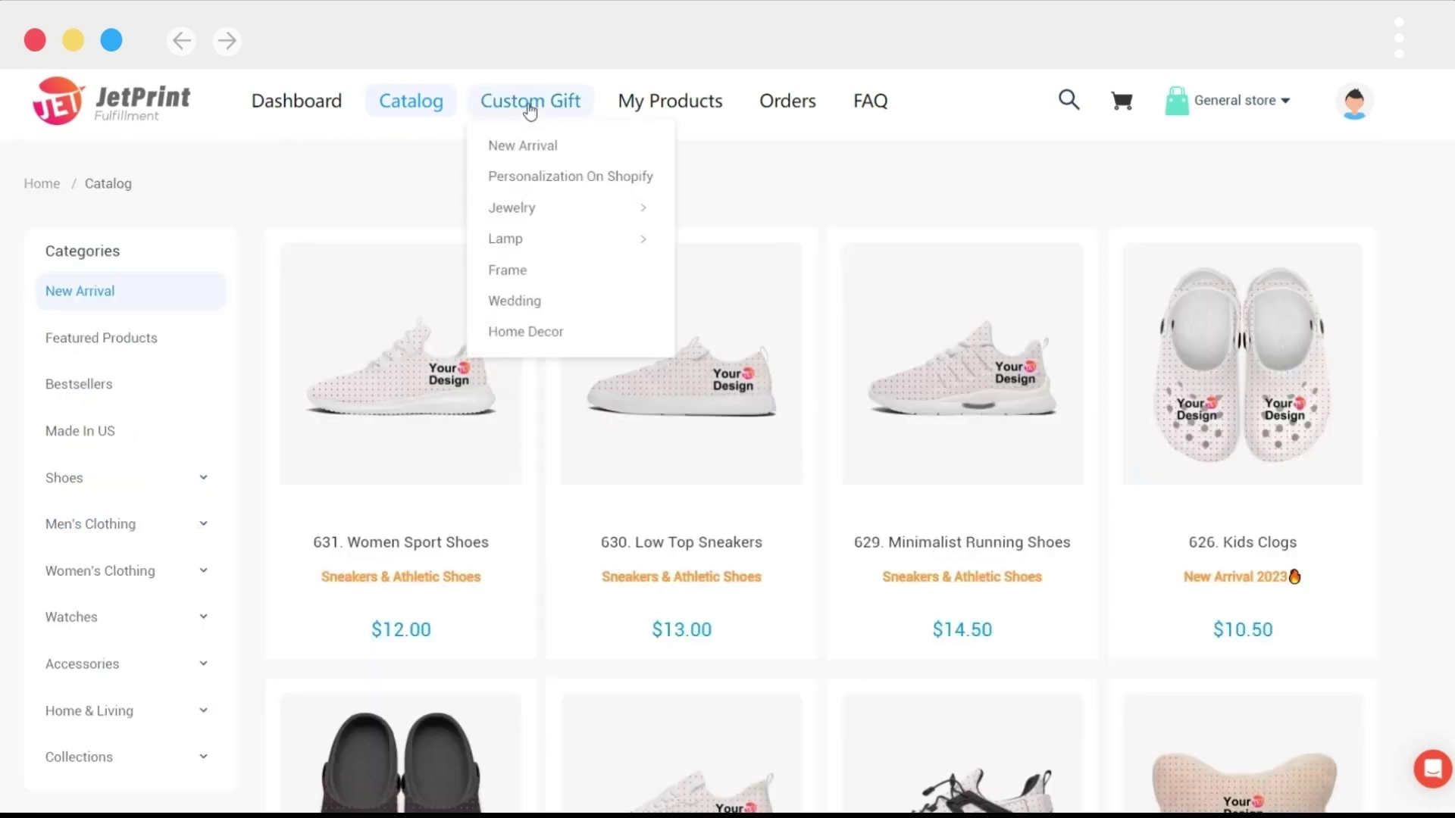
Open Custom Gift and view the Jewelry > Necklaces subcategory.
{"action": "left_click", "coordinate": [529, 112]}
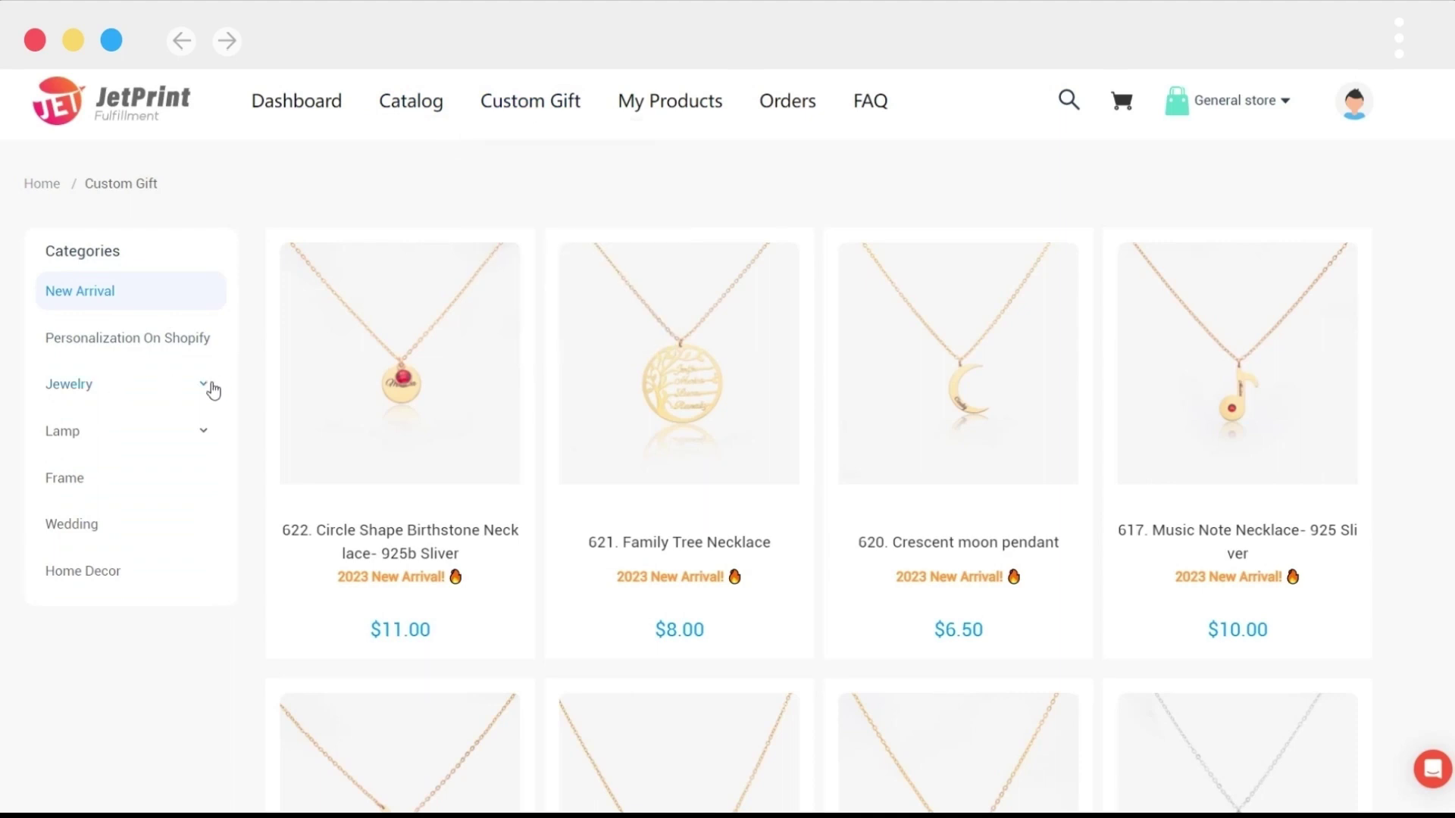
{"action": "left_click", "coordinate": [212, 389]}
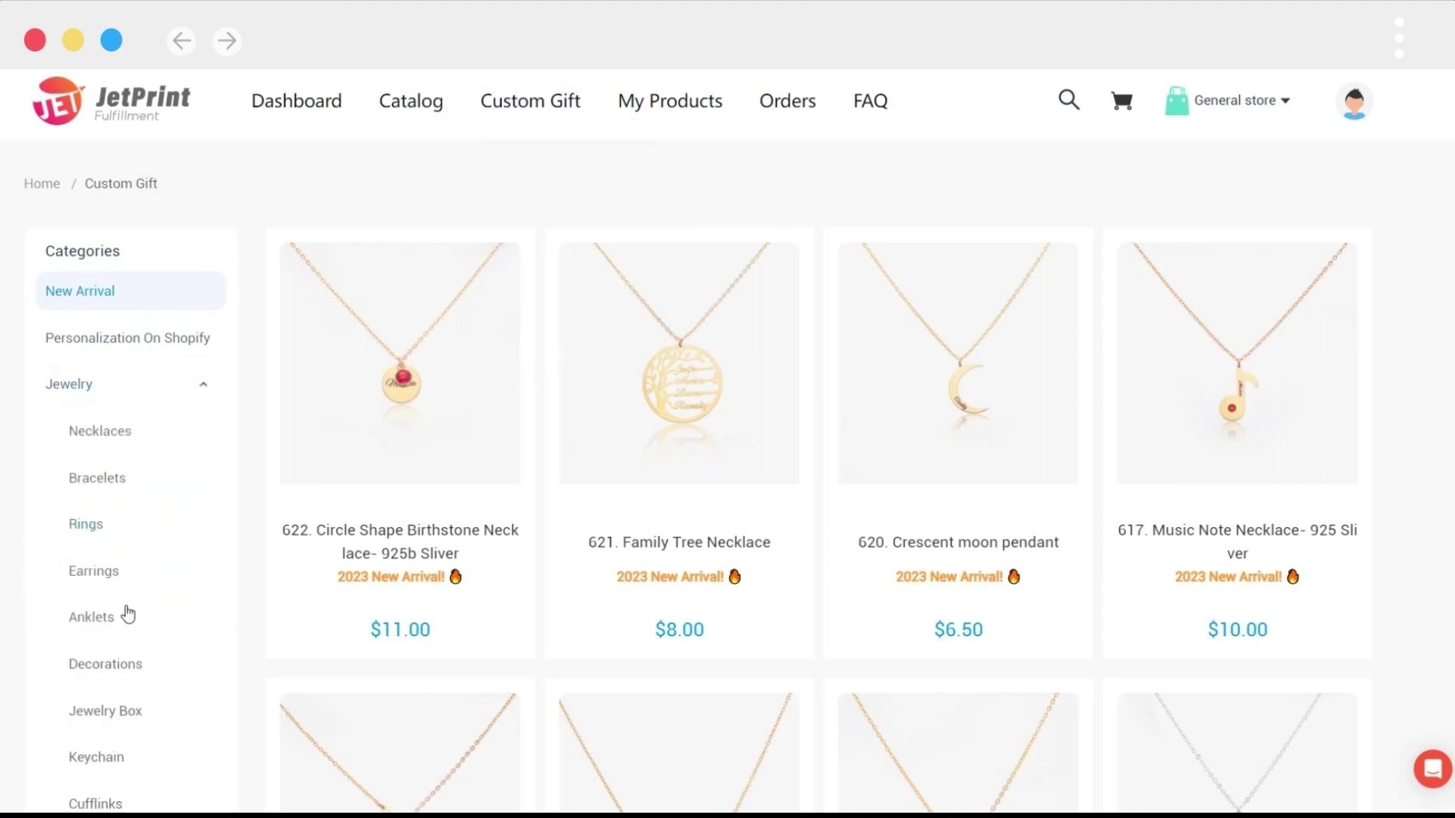
{"action": "left_click", "coordinate": [104, 433]}
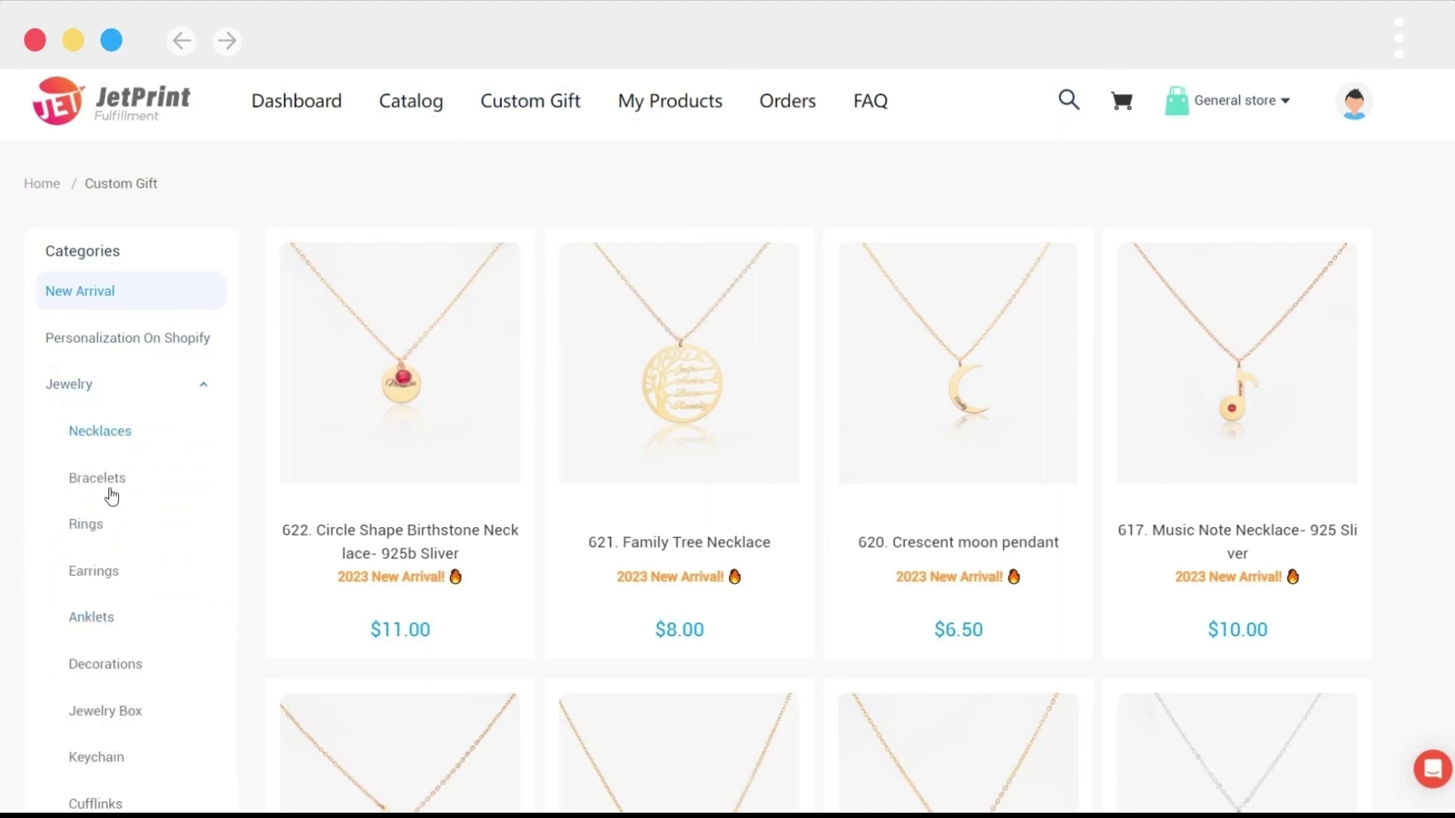
Collapse Jewelry, expand and collapse Lamp, and scroll through the gift showcase.
{"action": "left_click", "coordinate": [209, 387]}
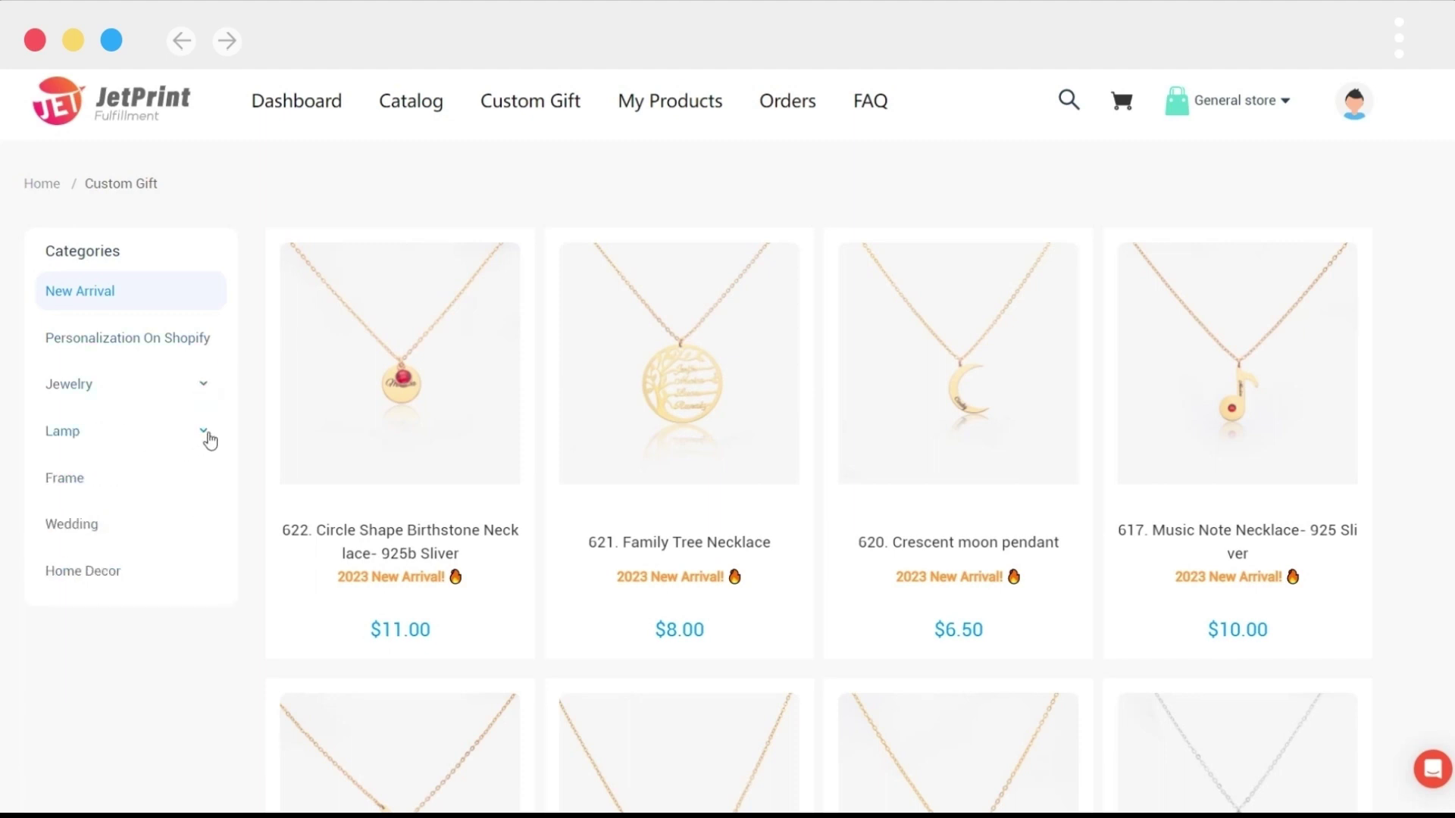
{"action": "left_click", "coordinate": [205, 433]}
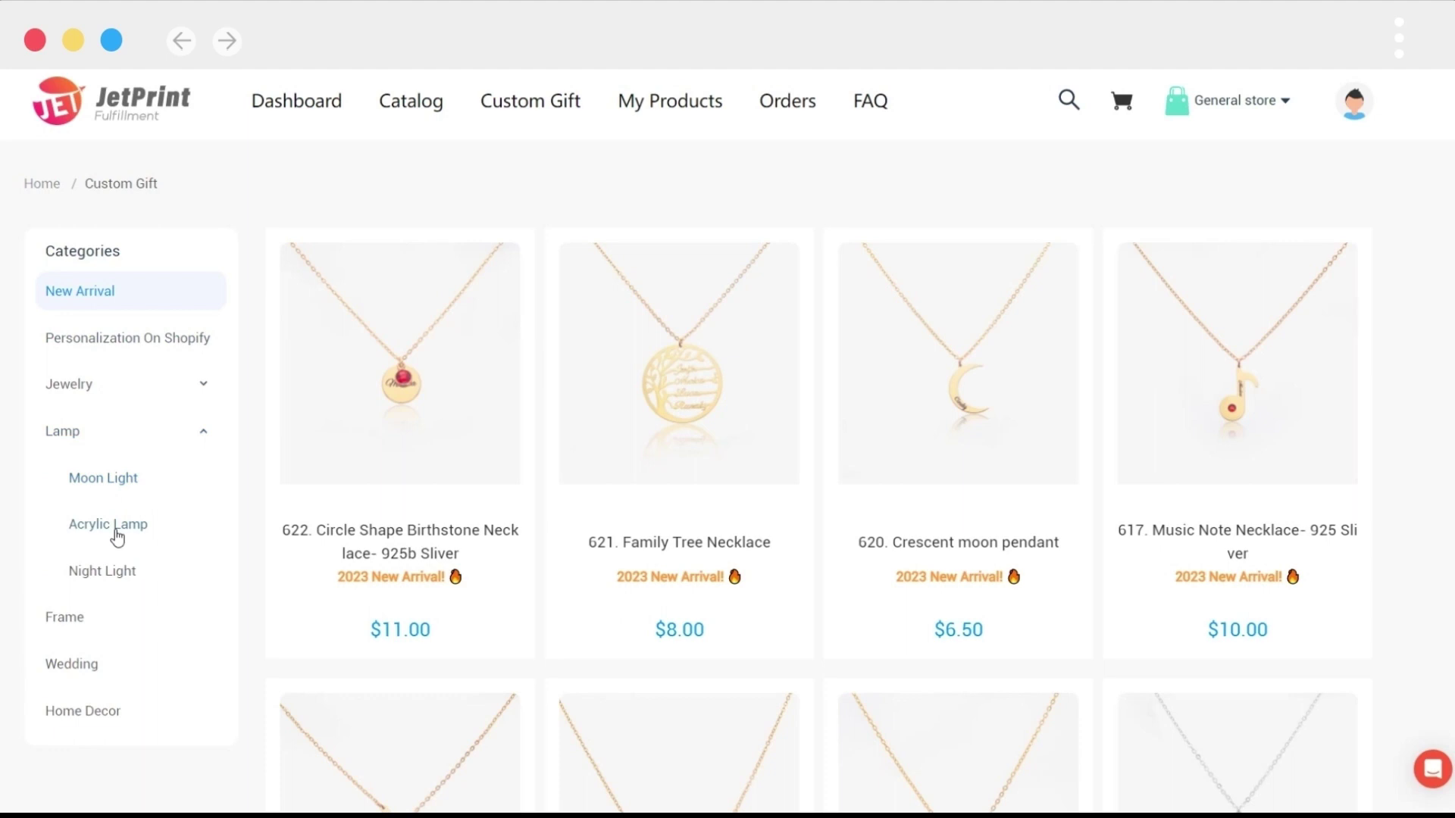
{"action": "left_click", "coordinate": [206, 435]}
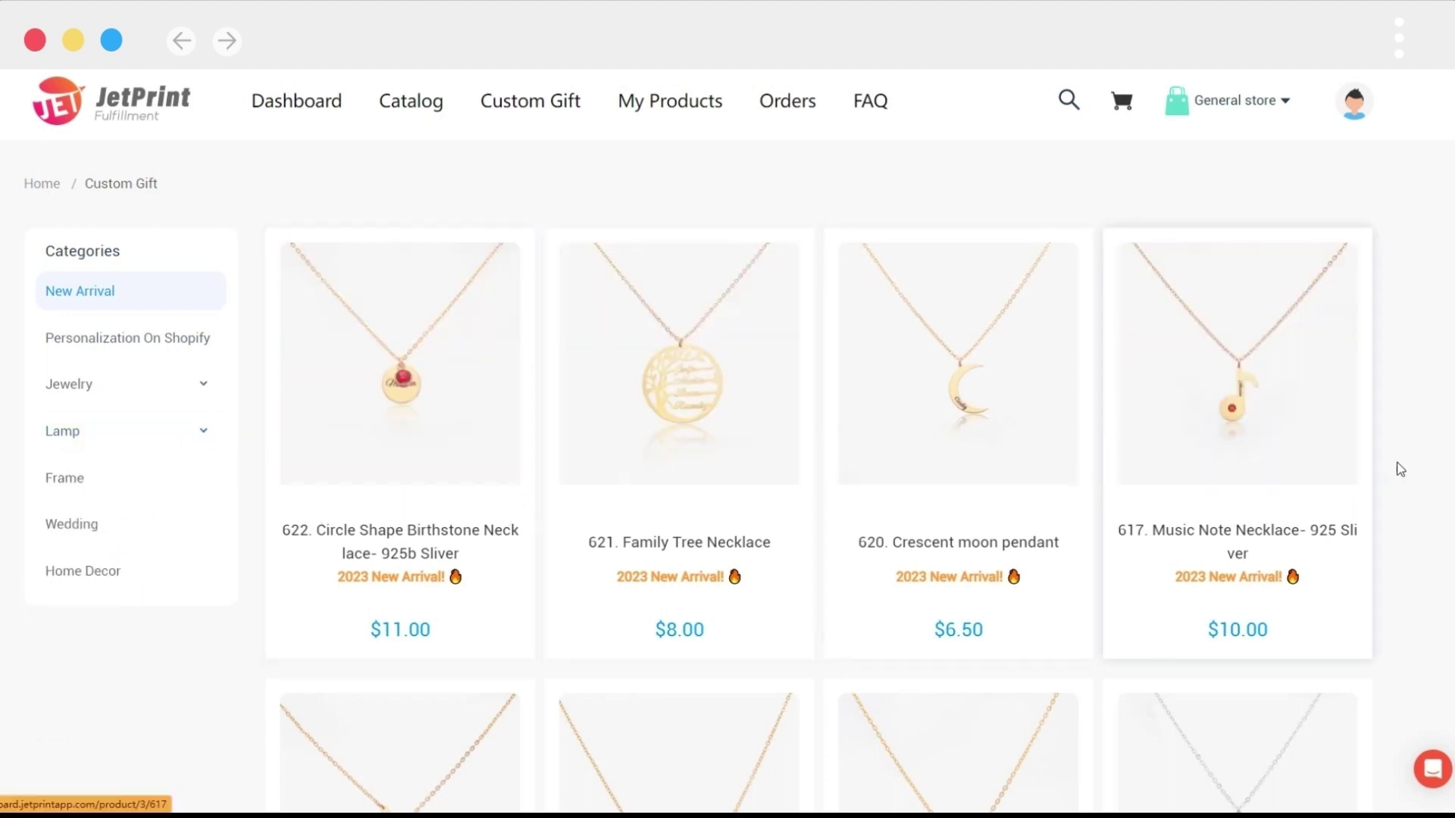
{"action": "scroll", "coordinate": [1428, 437], "scroll_direction": "down", "scroll_amount": 4}
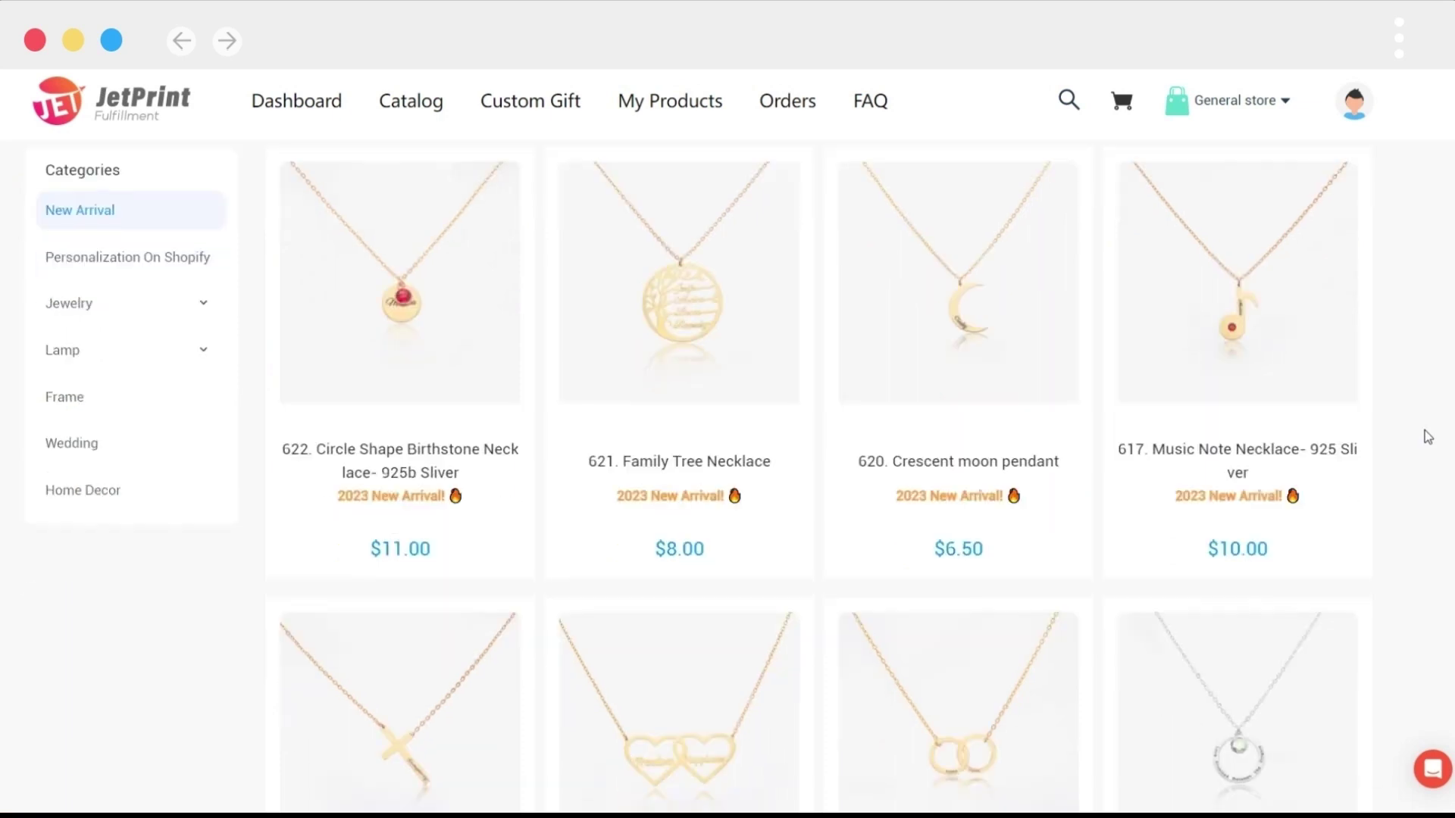
{"action": "scroll", "coordinate": [1427, 437], "scroll_direction": "down", "scroll_amount": 4}
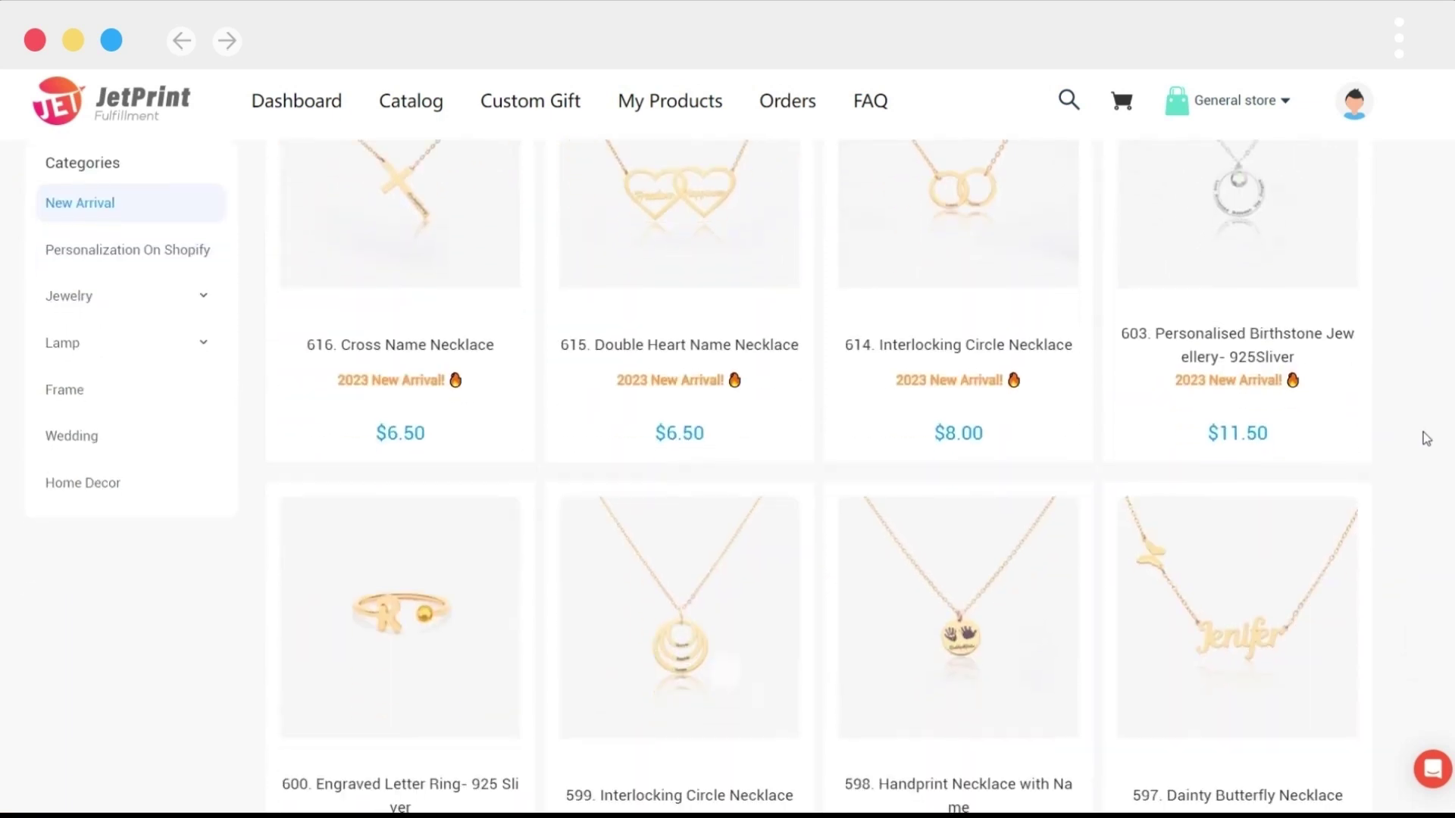
{"action": "scroll", "coordinate": [1428, 437], "scroll_direction": "down", "scroll_amount": 1}
{"action": "scroll", "coordinate": [1418, 436], "scroll_direction": "up", "scroll_amount": 9}
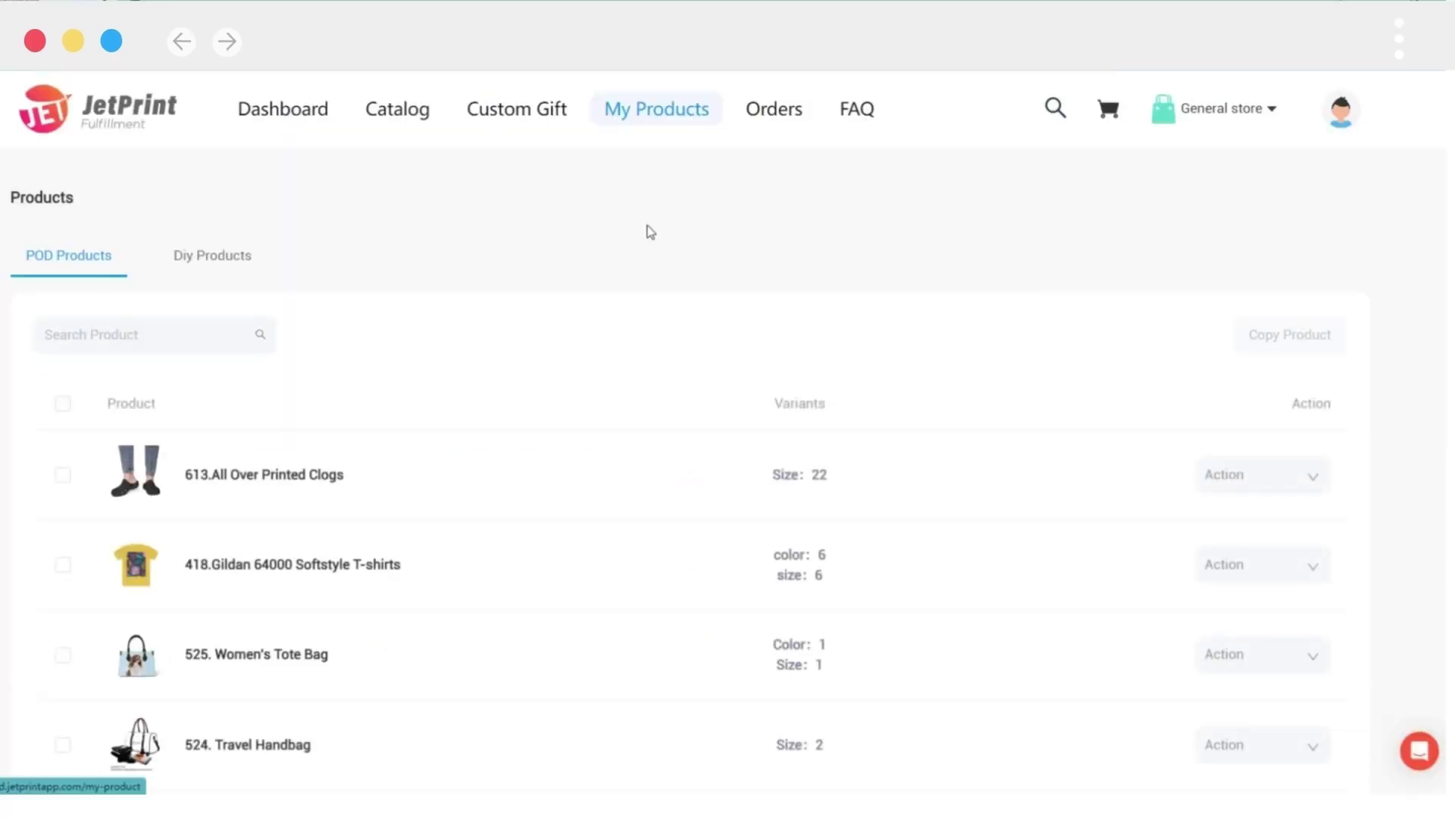
Scroll through the POD Products list in My Products.
{"action": "scroll", "coordinate": [531, 397], "scroll_direction": "down", "scroll_amount": 6}
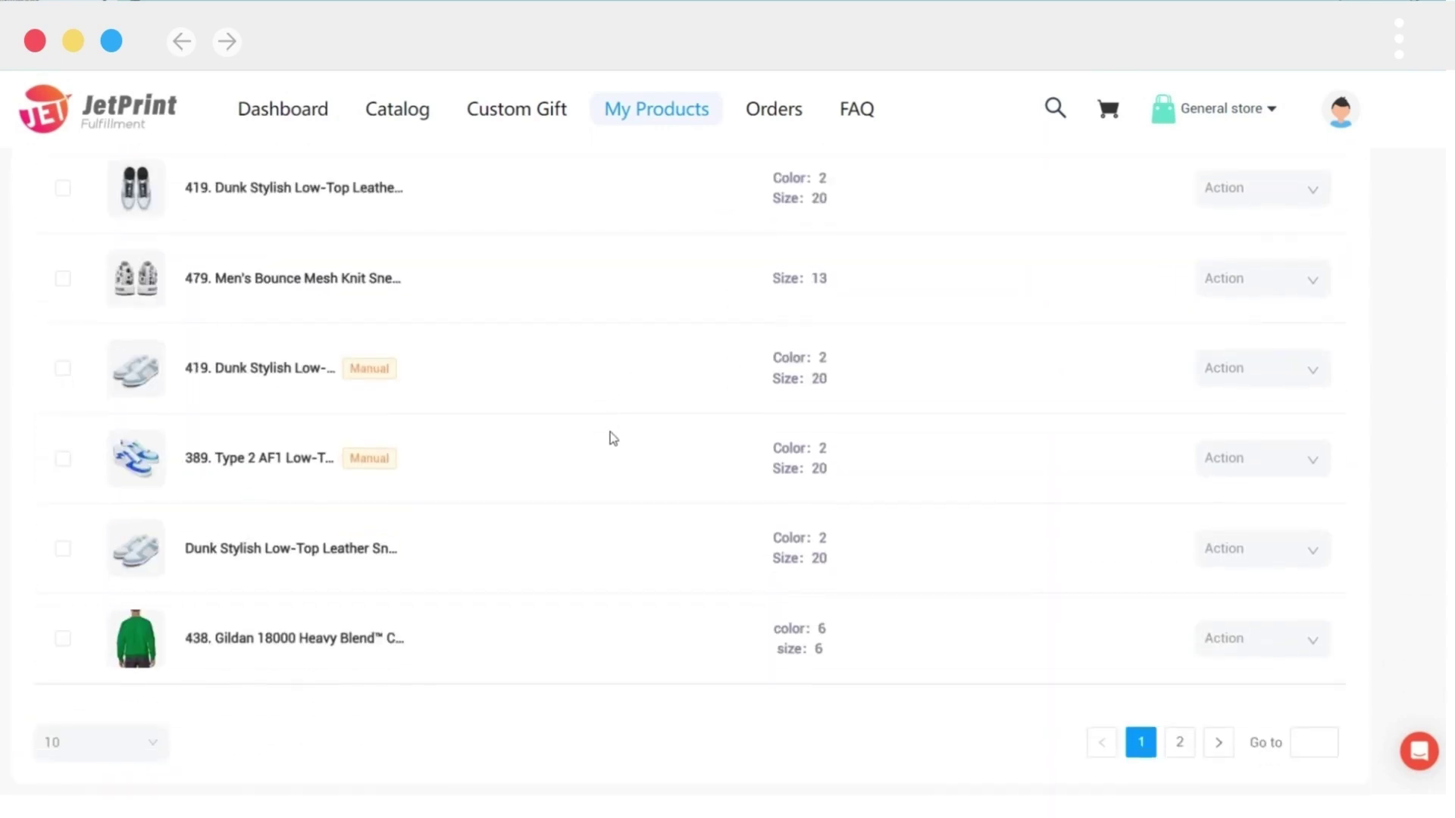
{"action": "scroll", "coordinate": [612, 438], "scroll_direction": "up", "scroll_amount": 8}
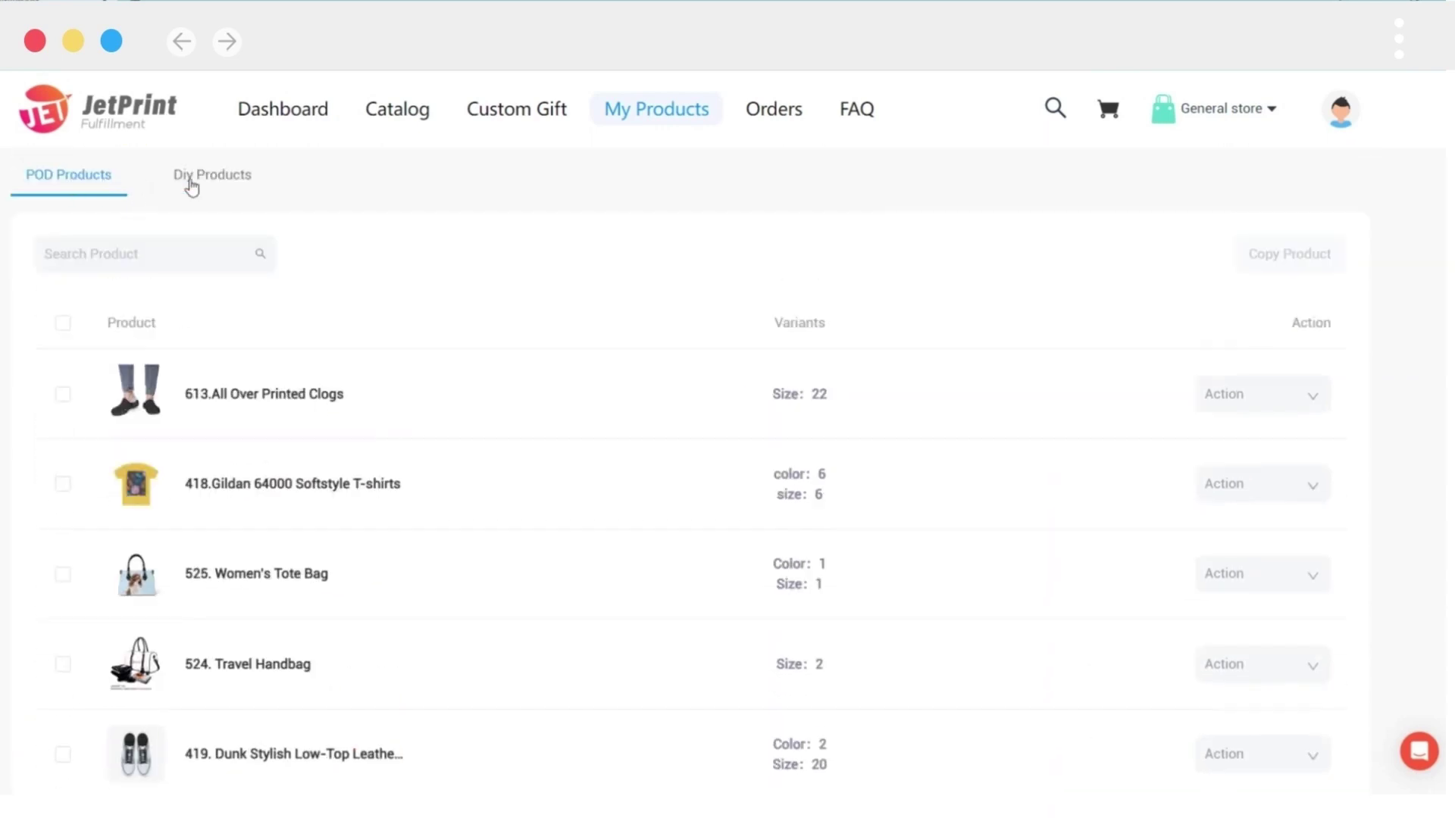
{"action": "scroll", "coordinate": [192, 188], "scroll_direction": "up", "scroll_amount": 1}
Check the Diy Products tab, return to POD Products, and open the Orders page.
{"action": "left_click", "coordinate": [233, 266]}
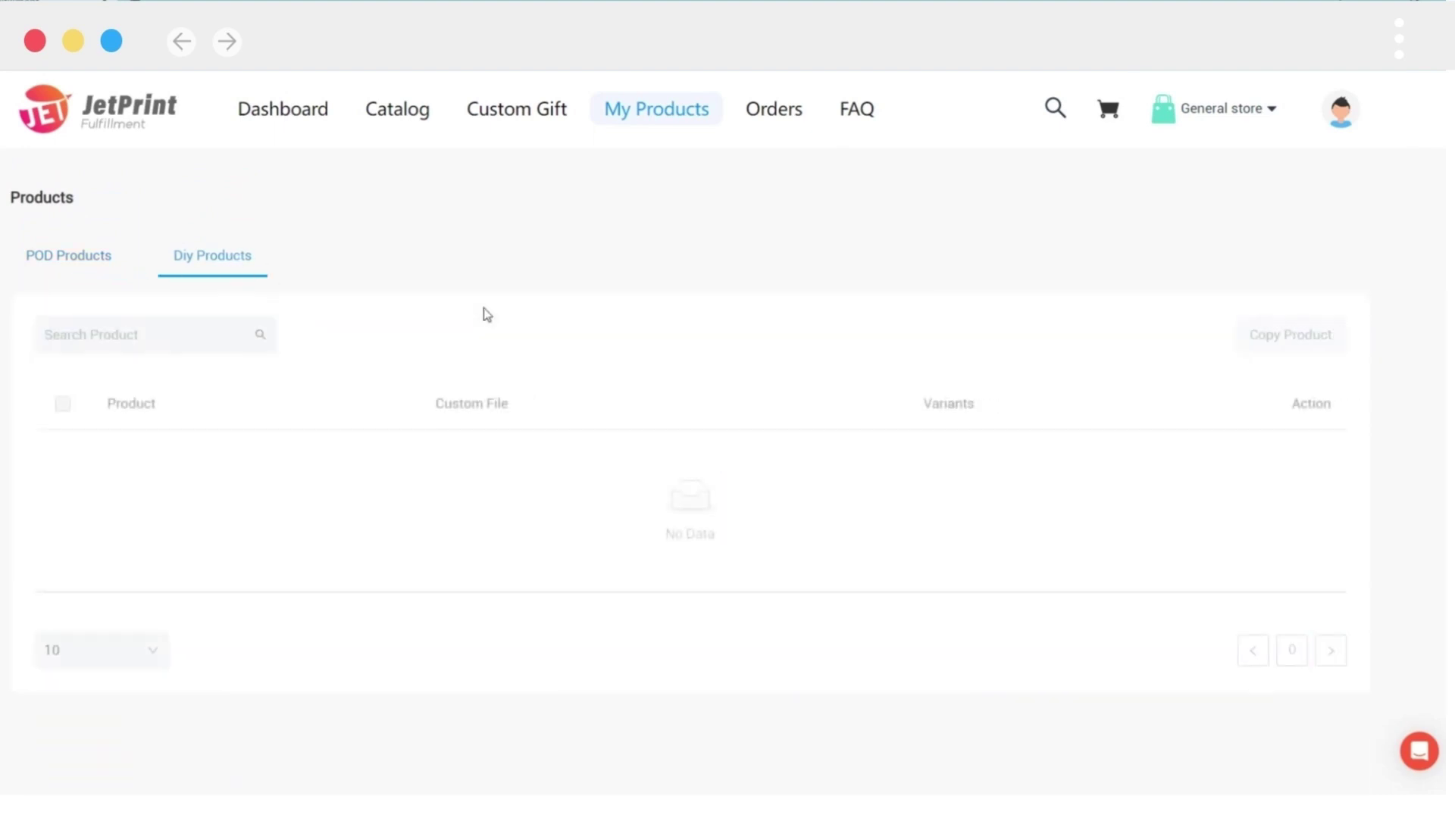
{"action": "left_click", "coordinate": [76, 261]}
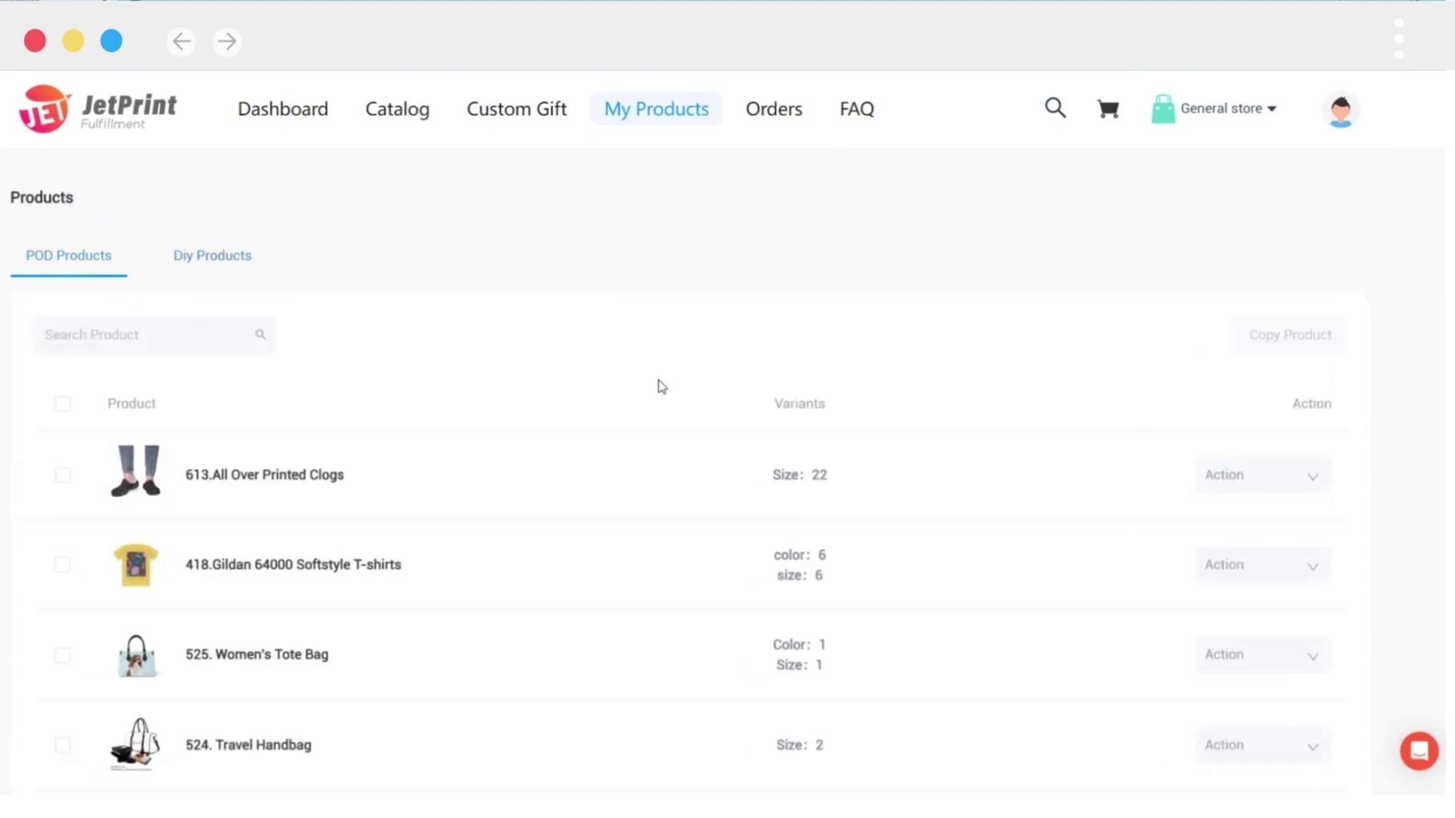
{"action": "left_click", "coordinate": [774, 109]}
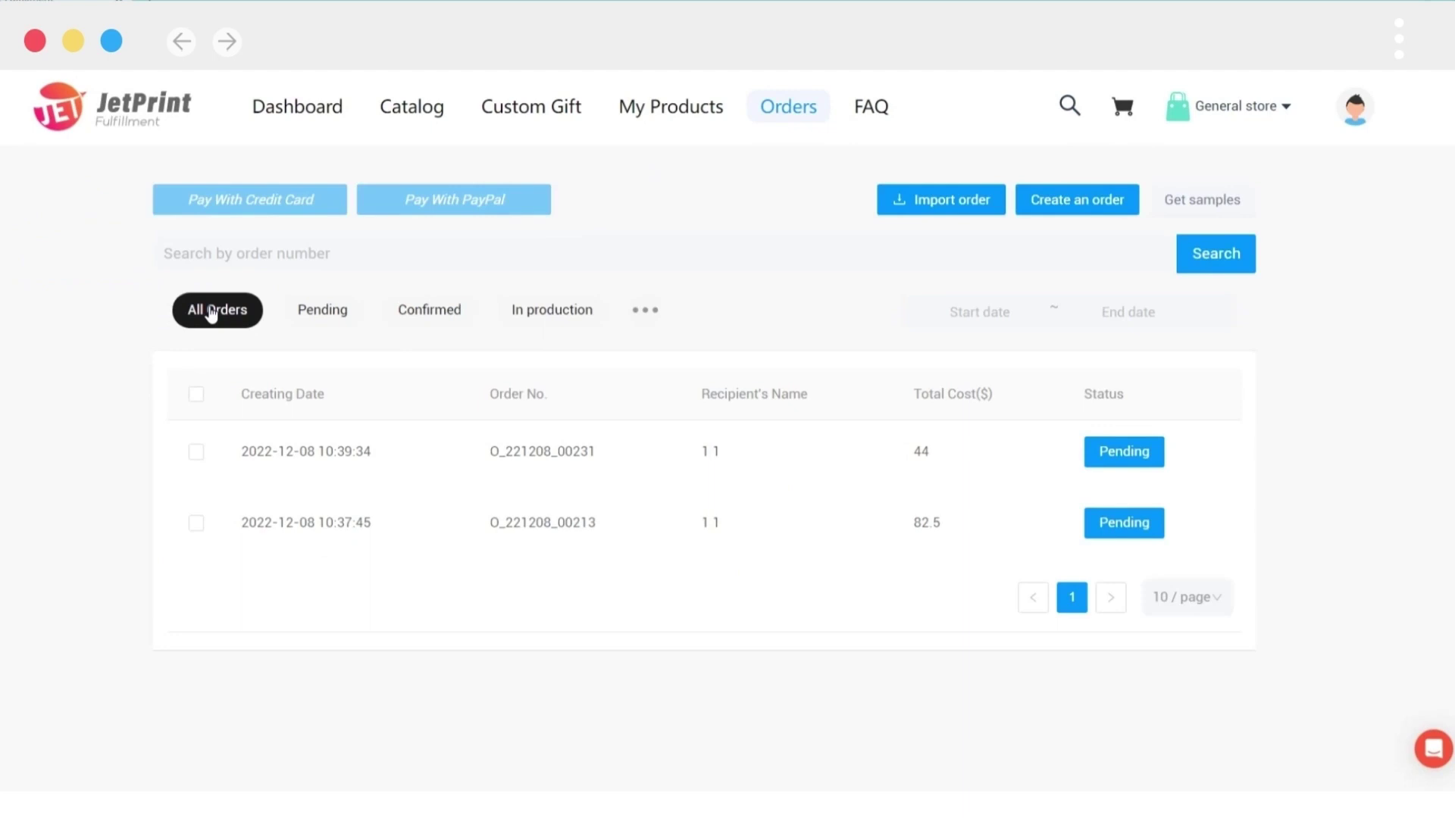
Filter the order list by Pending, then Confirmed, then In production status.
{"action": "left_click", "coordinate": [313, 317]}
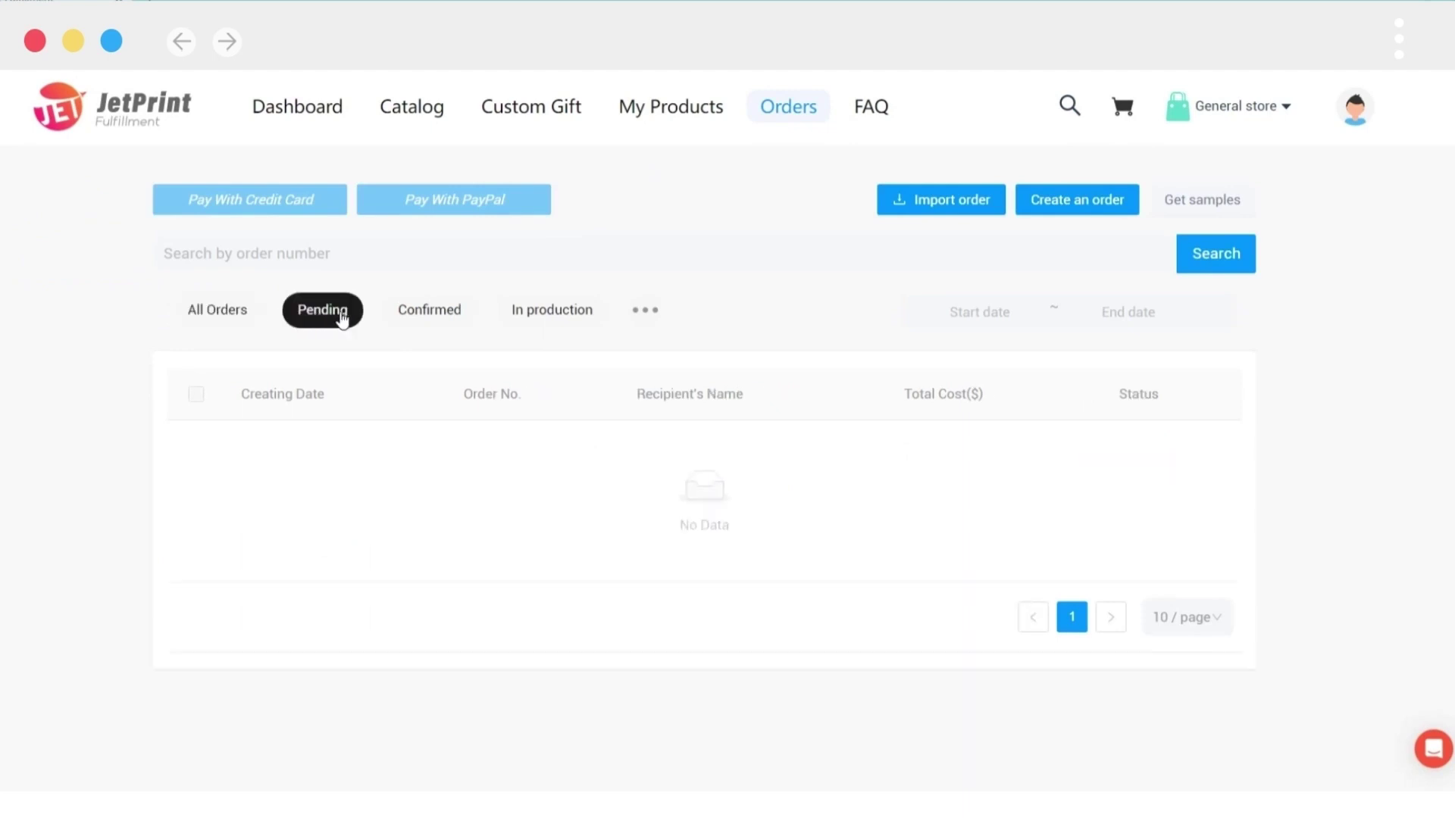
{"action": "left_click", "coordinate": [434, 317]}
{"action": "left_click", "coordinate": [558, 319]}
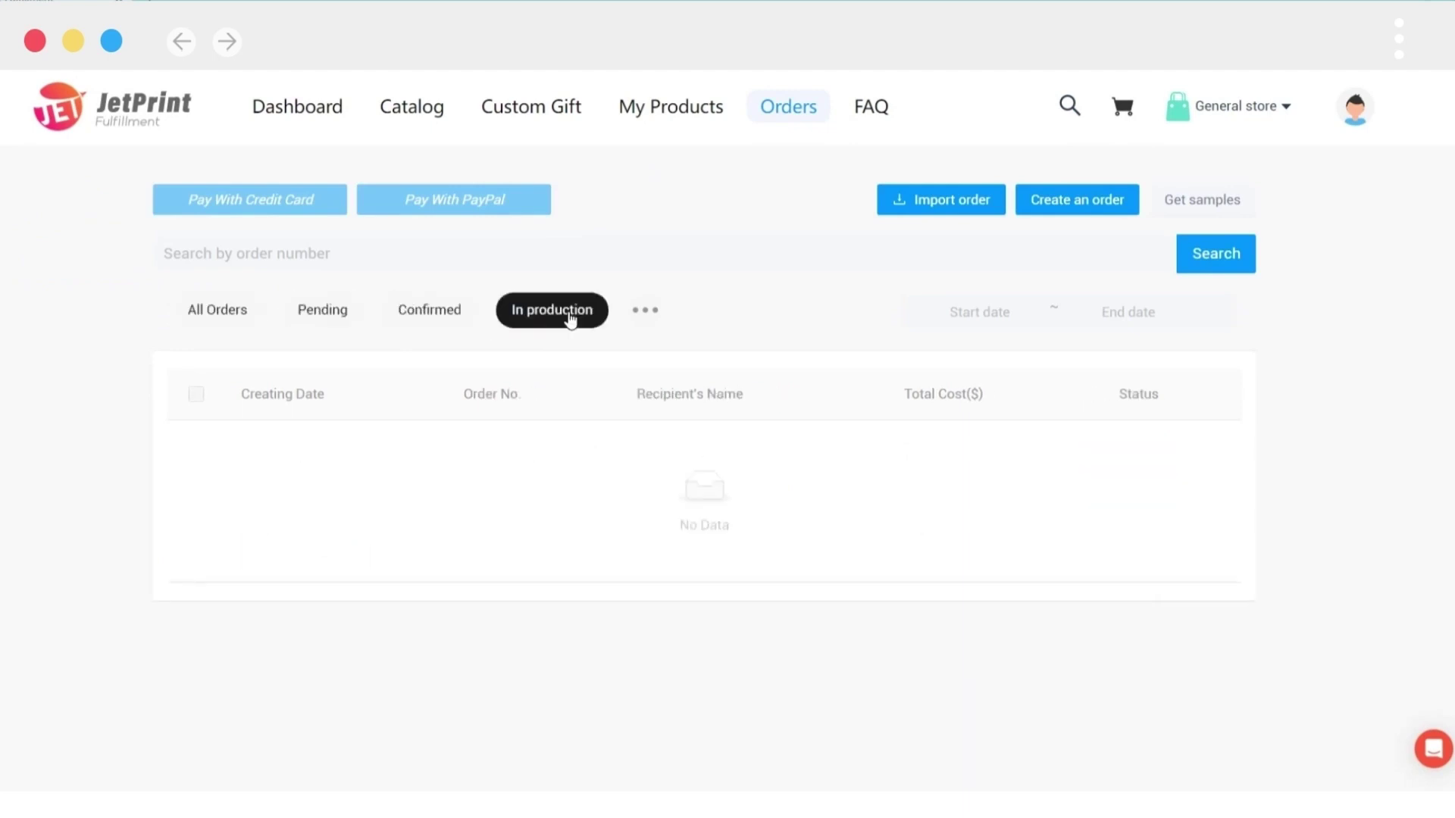
Check the full status list without changing it, then open and close the Create an order window.
{"action": "left_click", "coordinate": [643, 315]}
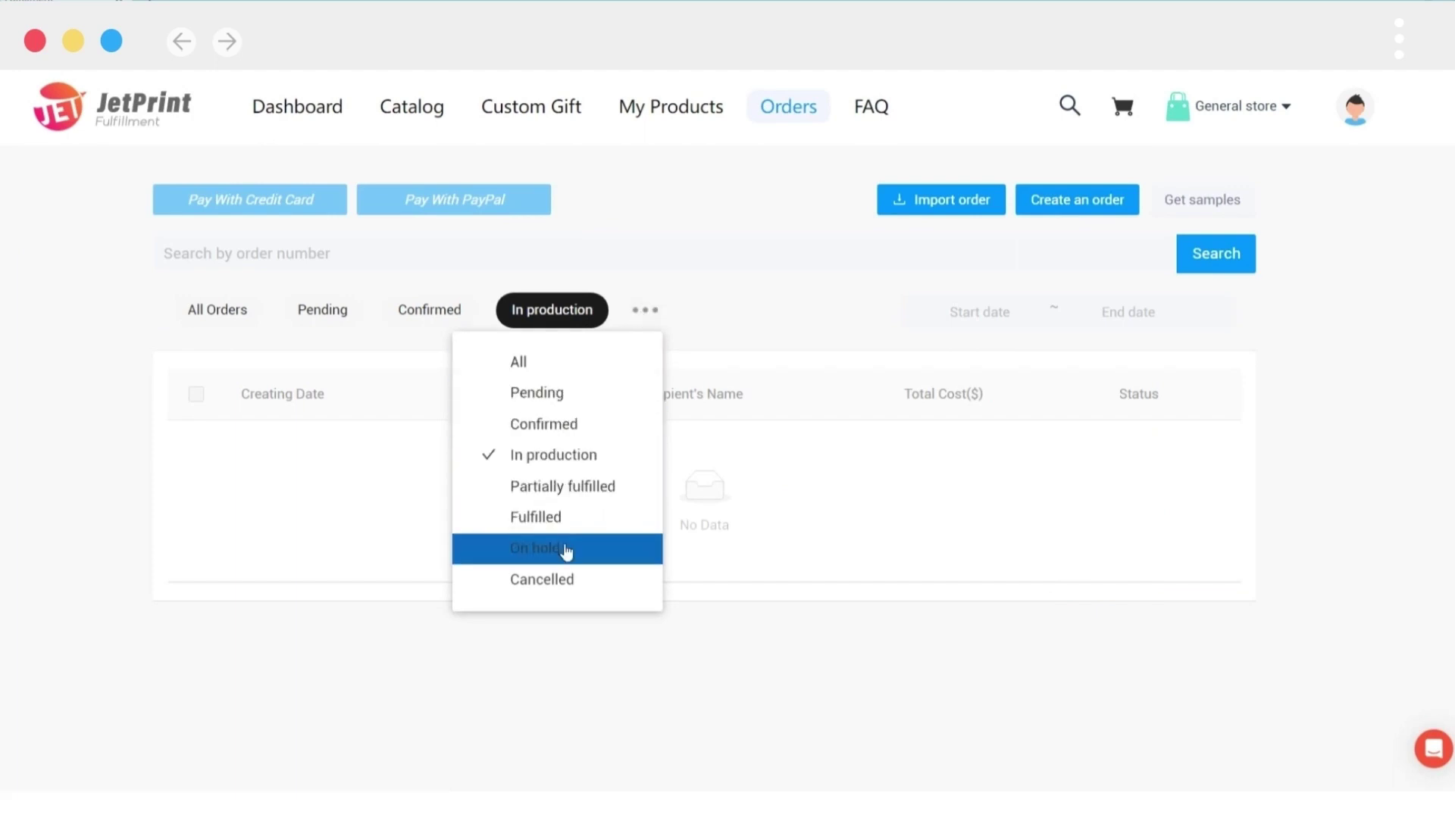
{"action": "left_click", "coordinate": [816, 325]}
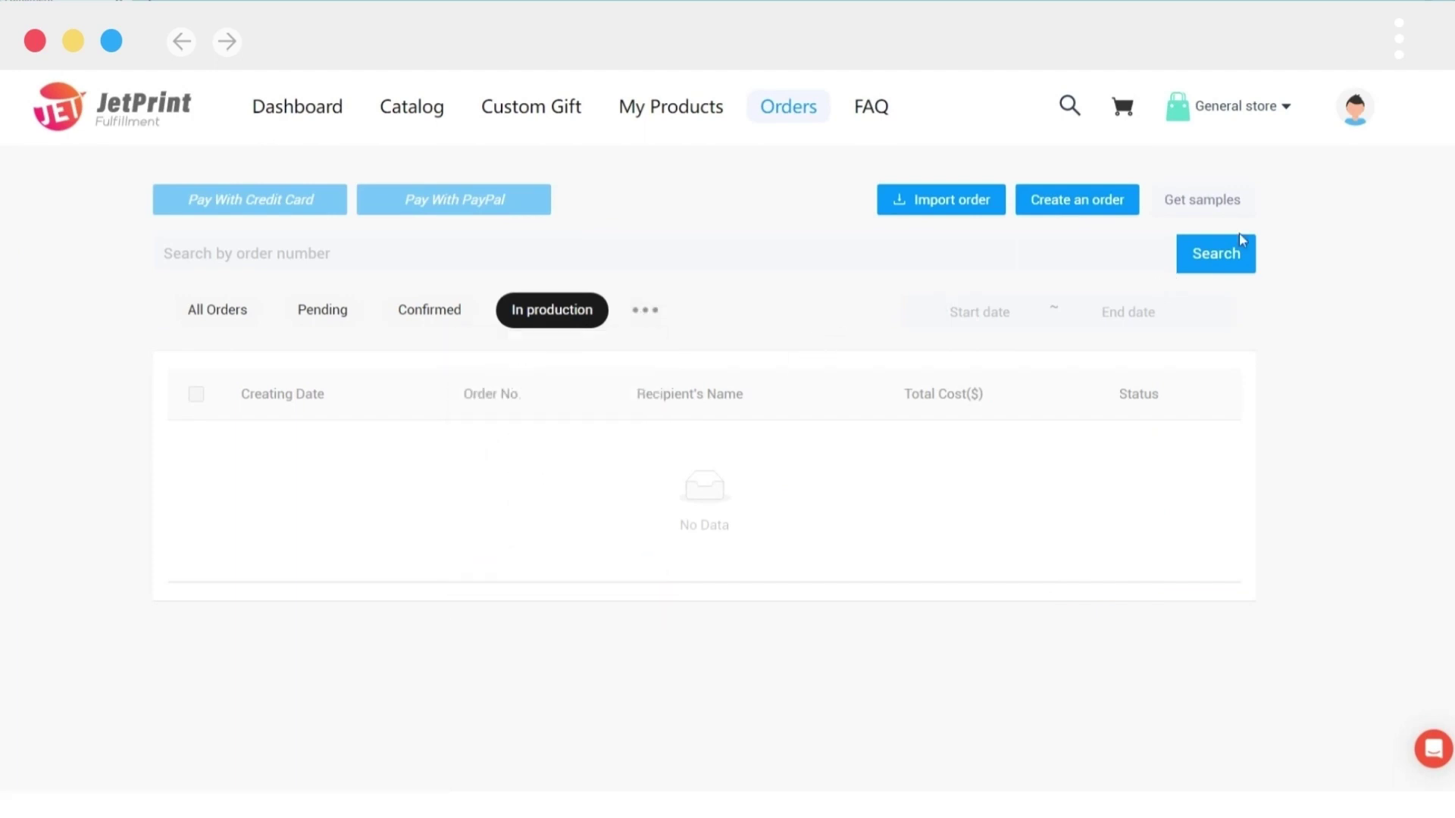
{"action": "left_click", "coordinate": [1217, 207]}
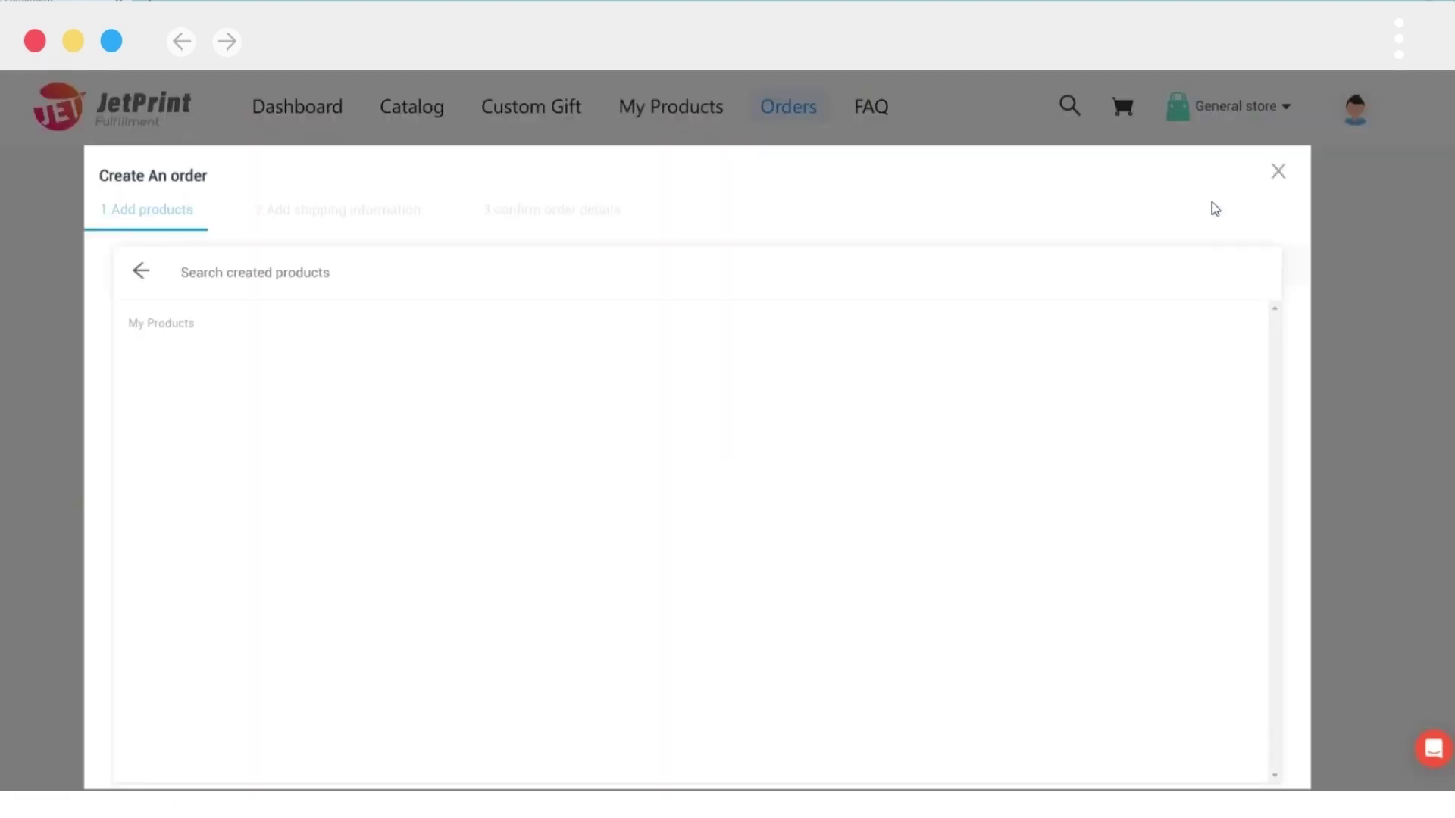
{"action": "left_click", "coordinate": [1280, 173]}
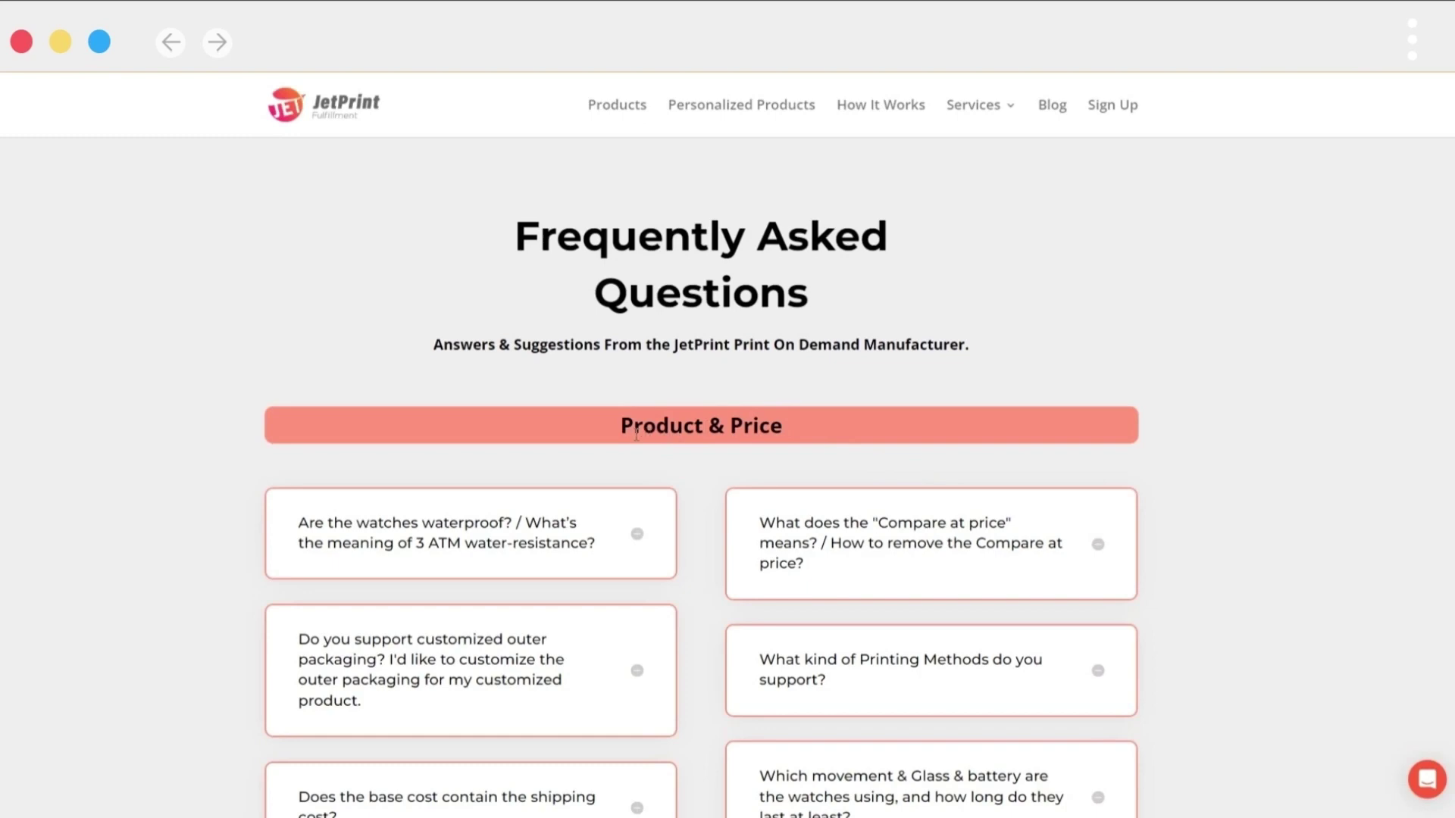
Scroll through the opening FAQ sections from Product & Price, highlighting each section heading.
{"action": "left_click_drag", "start_coordinate": [626, 435], "coordinate": [840, 438]}
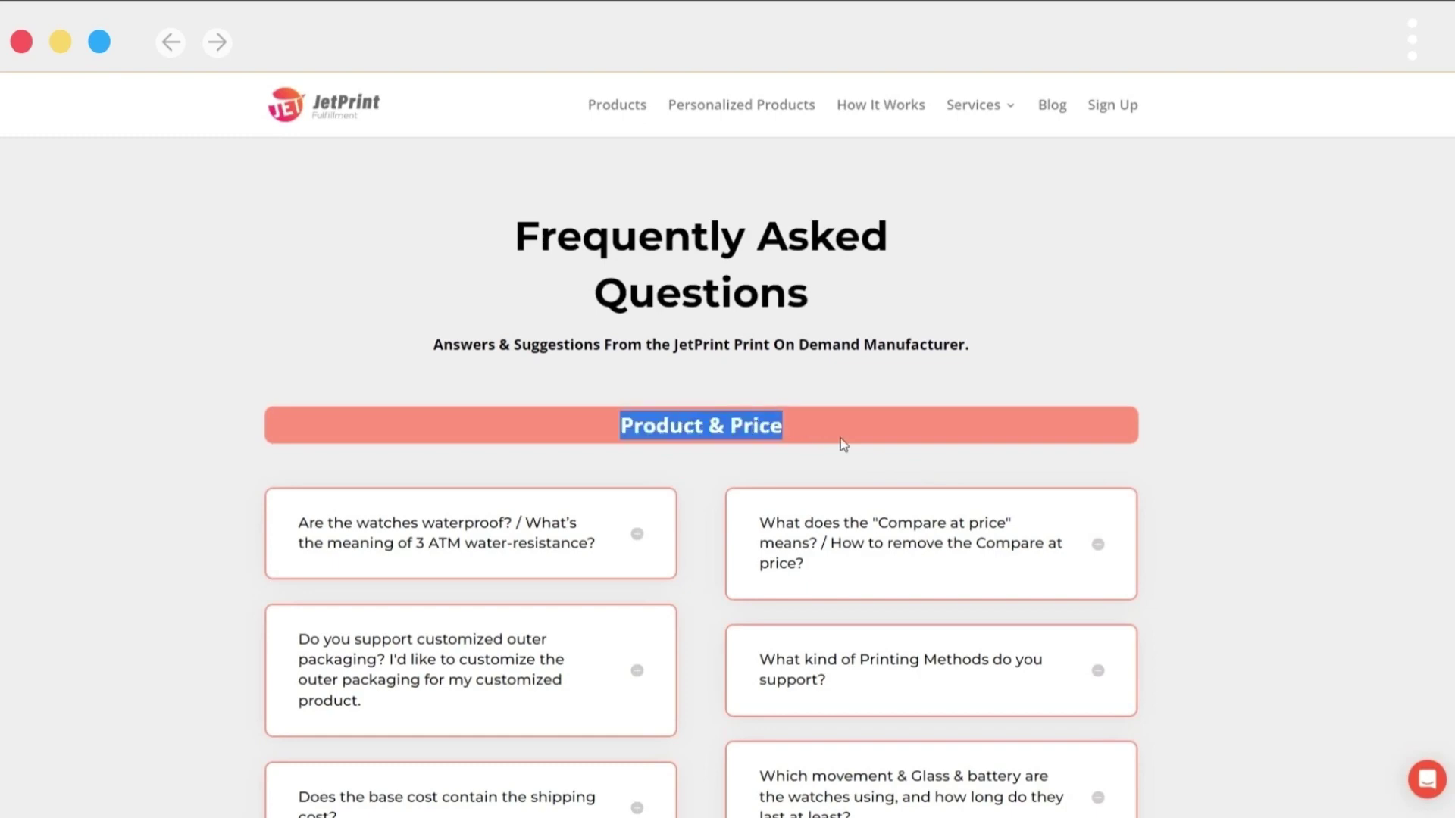
{"action": "left_click", "coordinate": [940, 385]}
{"action": "scroll", "coordinate": [847, 432], "scroll_direction": "down", "scroll_amount": 10}
{"action": "left_click_drag", "start_coordinate": [591, 371], "coordinate": [811, 370]}
{"action": "left_click", "coordinate": [887, 328]}
{"action": "scroll", "coordinate": [887, 328], "scroll_direction": "down", "scroll_amount": 3}
{"action": "left_click_drag", "start_coordinate": [594, 360], "coordinate": [803, 347]}
{"action": "left_click", "coordinate": [826, 356]}
{"action": "scroll", "coordinate": [826, 356], "scroll_direction": "down", "scroll_amount": 3}
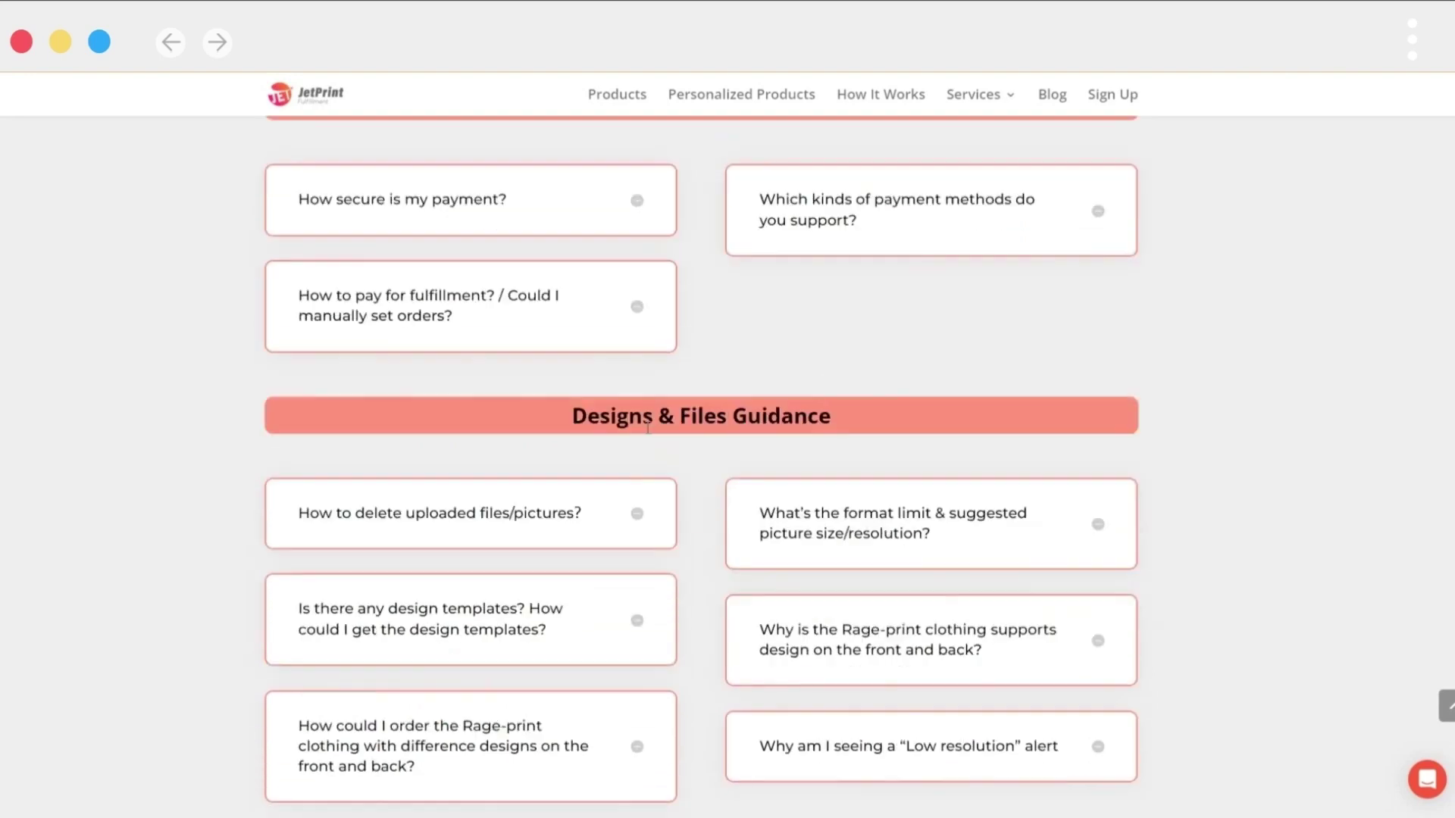
Highlight the Designs & Files Guidance heading and expand, then collapse, 'How to delete uploaded files/pictures?'.
{"action": "left_click_drag", "start_coordinate": [569, 416], "coordinate": [835, 416]}
{"action": "left_click", "coordinate": [858, 349]}
{"action": "scroll", "coordinate": [858, 349], "scroll_direction": "down", "scroll_amount": 3}
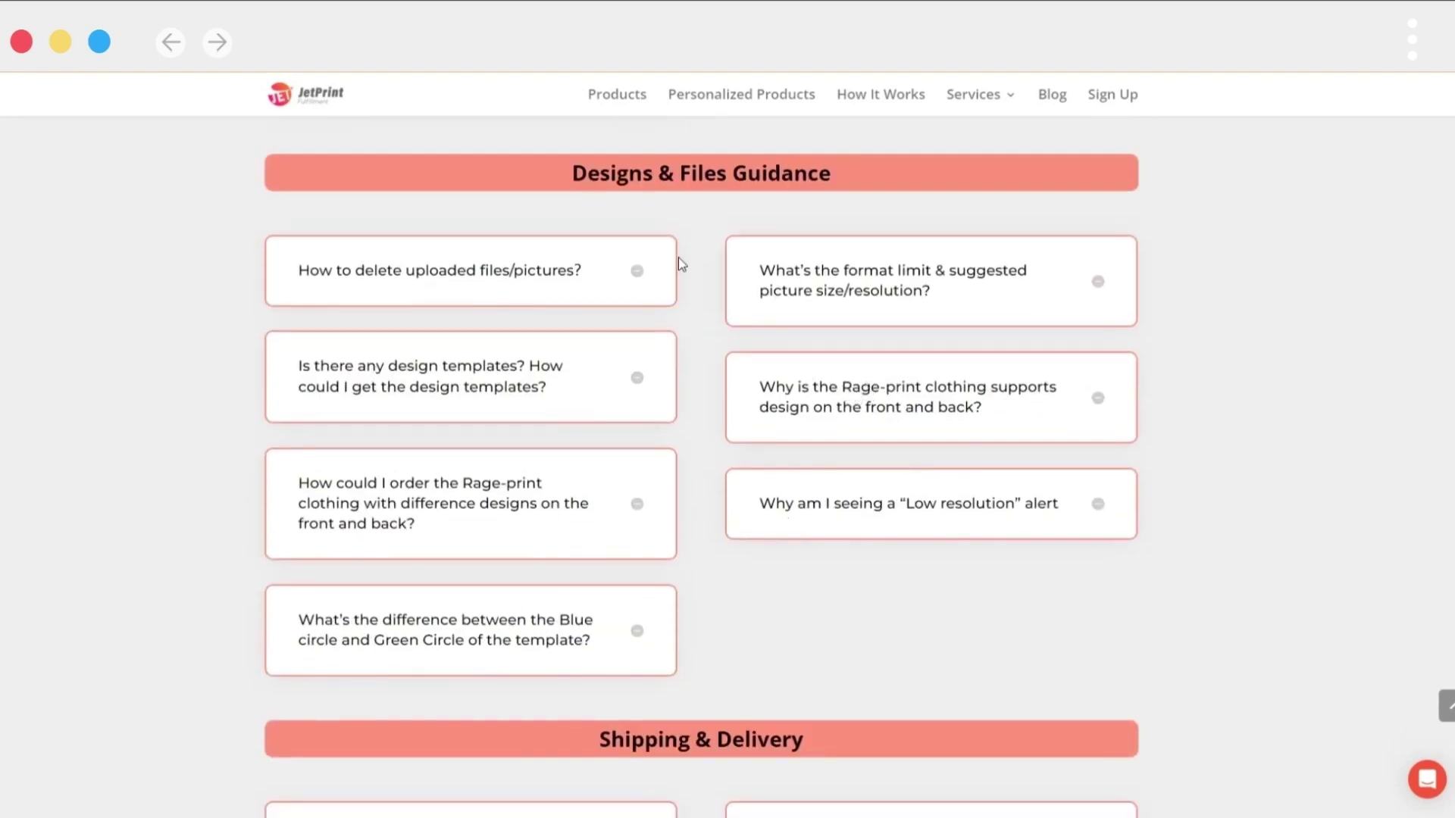
{"action": "left_click", "coordinate": [641, 277]}
{"action": "left_click", "coordinate": [640, 277]}
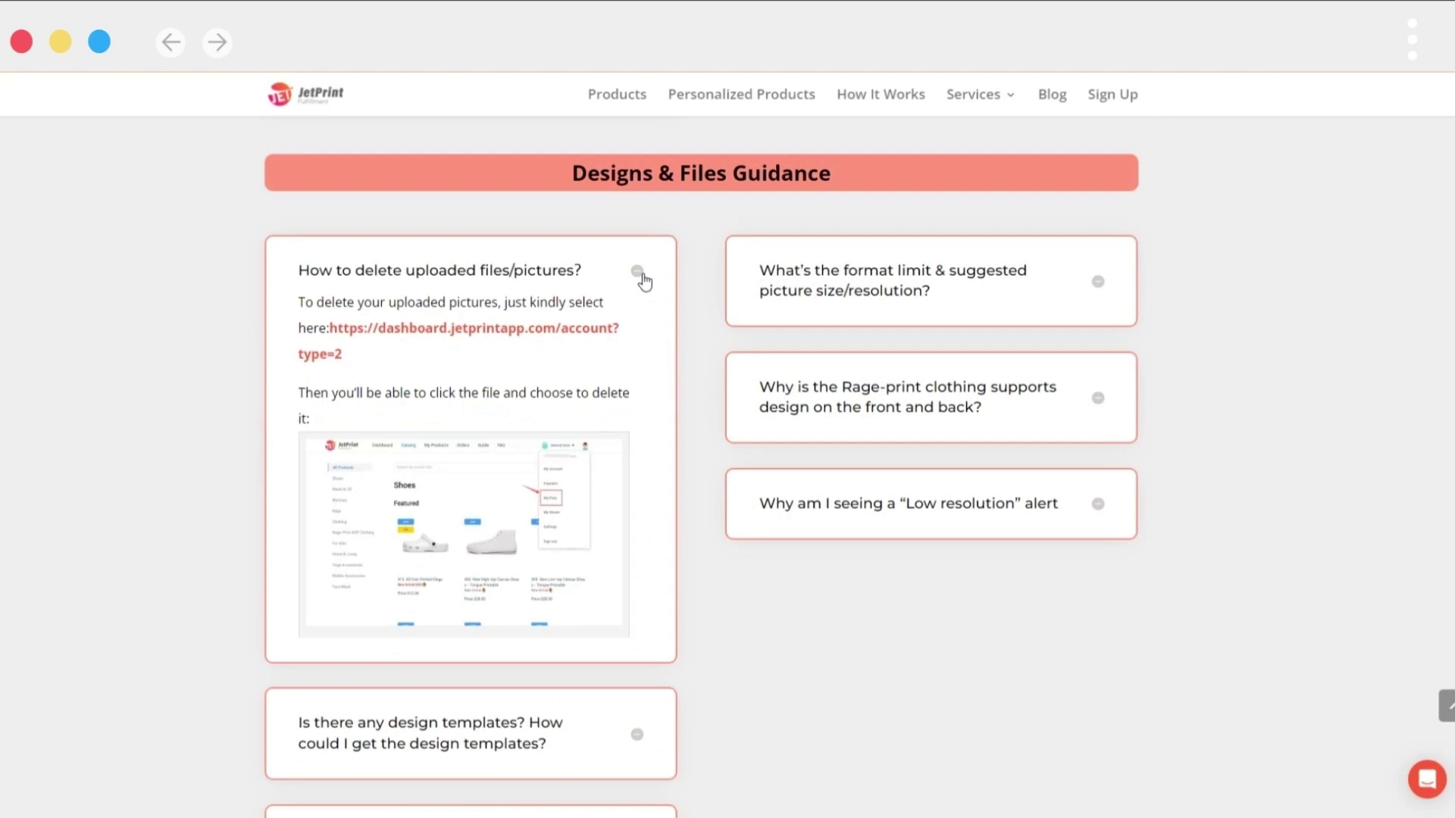
Review the Shipping & Delivery and Return & Exchange FAQ sections, highlighting their headings.
{"action": "scroll", "coordinate": [773, 443], "scroll_direction": "down", "scroll_amount": 3}
{"action": "left_click_drag", "start_coordinate": [602, 423], "coordinate": [835, 410]}
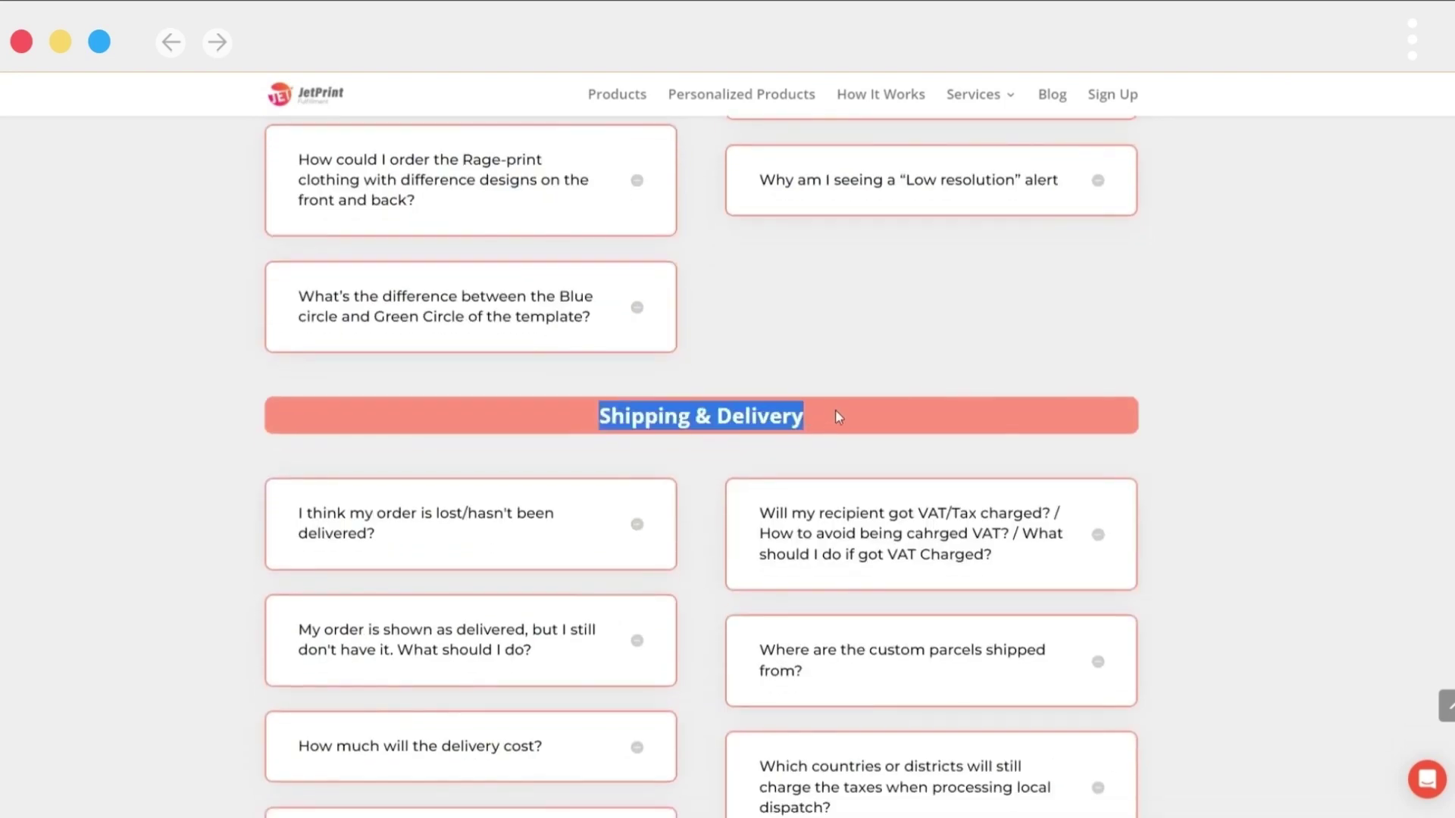
{"action": "left_click", "coordinate": [830, 393]}
{"action": "scroll", "coordinate": [841, 417], "scroll_direction": "down", "scroll_amount": 10}
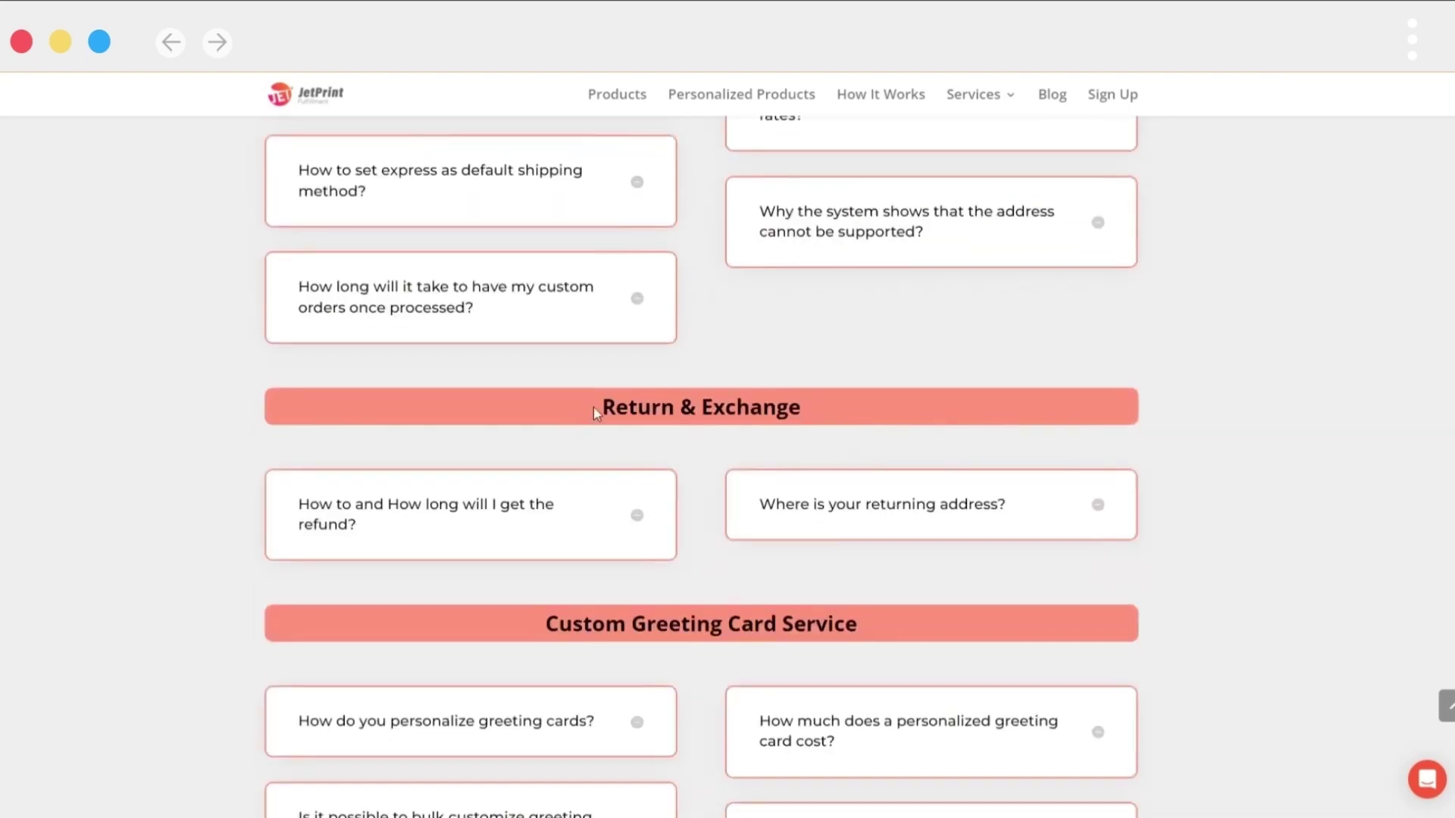
{"action": "left_click_drag", "start_coordinate": [597, 407], "coordinate": [829, 407]}
{"action": "left_click", "coordinate": [826, 362]}
Review the greeting card and Settings & Common Solutions FAQ sections down to the page end.
{"action": "scroll", "coordinate": [822, 363], "scroll_direction": "down", "scroll_amount": 3}
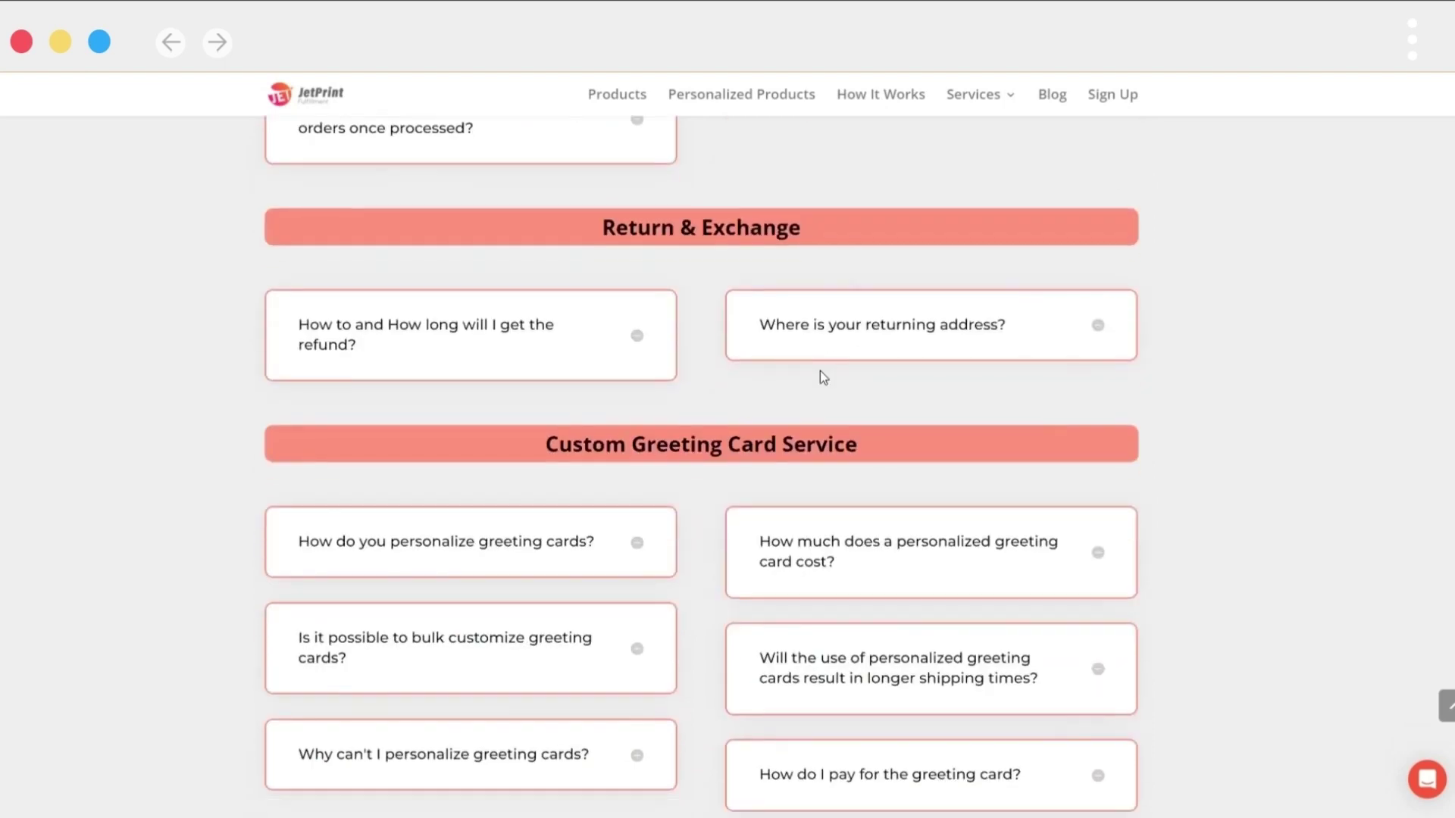
{"action": "left_click_drag", "start_coordinate": [545, 383], "coordinate": [859, 382]}
{"action": "left_click", "coordinate": [829, 343]}
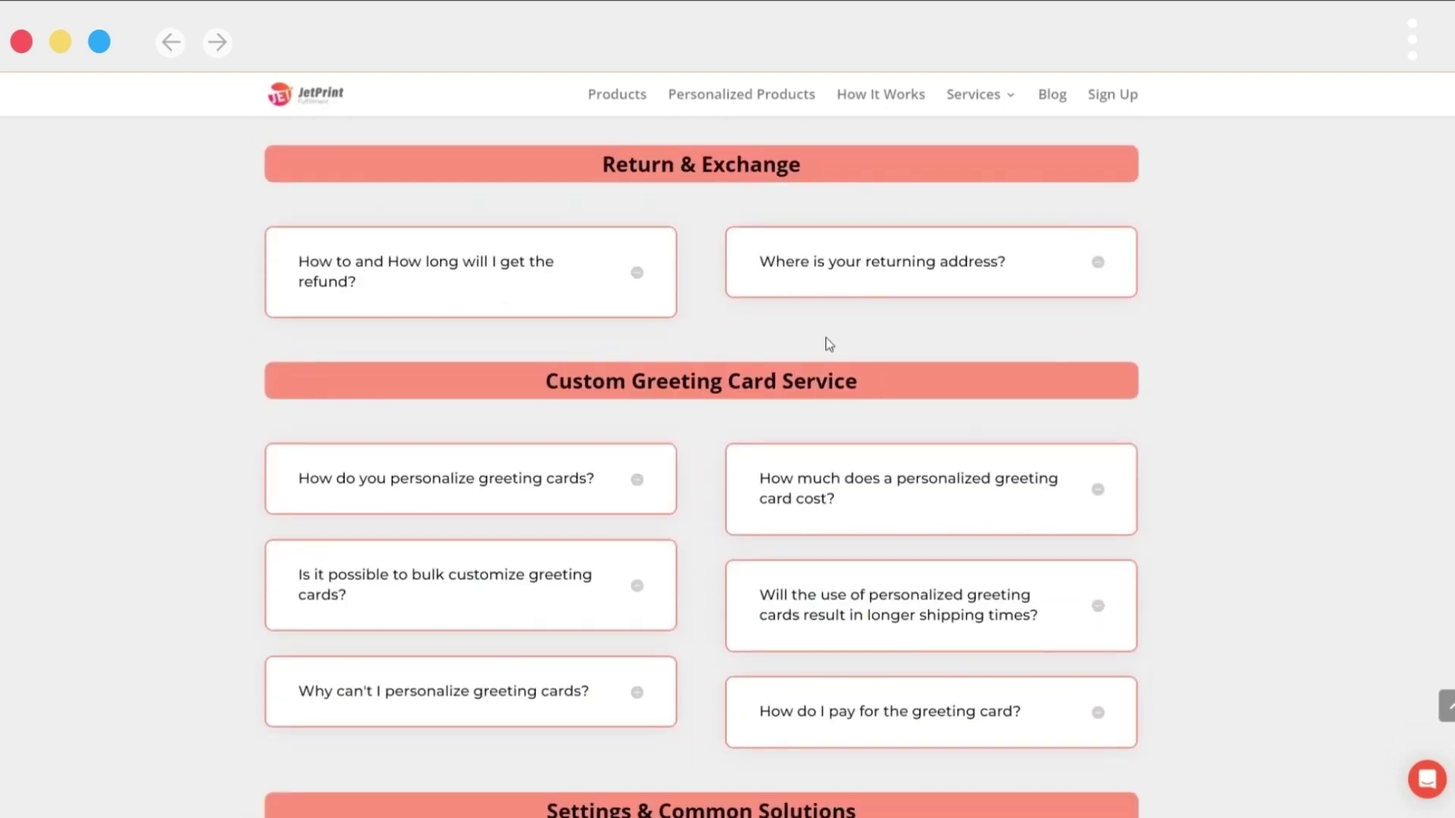
{"action": "scroll", "coordinate": [770, 393], "scroll_direction": "down", "scroll_amount": 5}
{"action": "left_click_drag", "start_coordinate": [547, 409], "coordinate": [902, 412]}
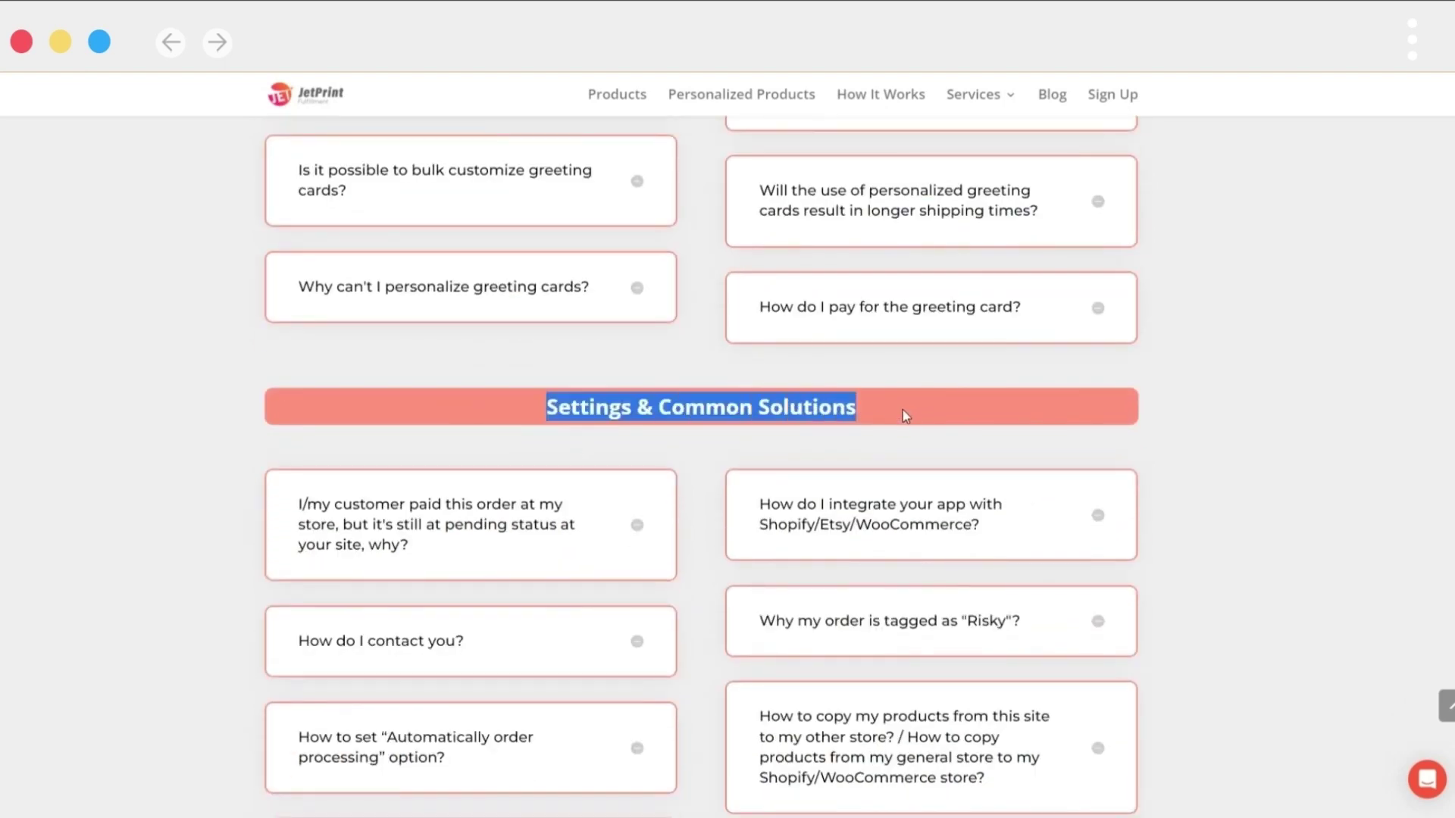
{"action": "left_click", "coordinate": [863, 404]}
{"action": "scroll", "coordinate": [866, 452], "scroll_direction": "down", "scroll_amount": 8}
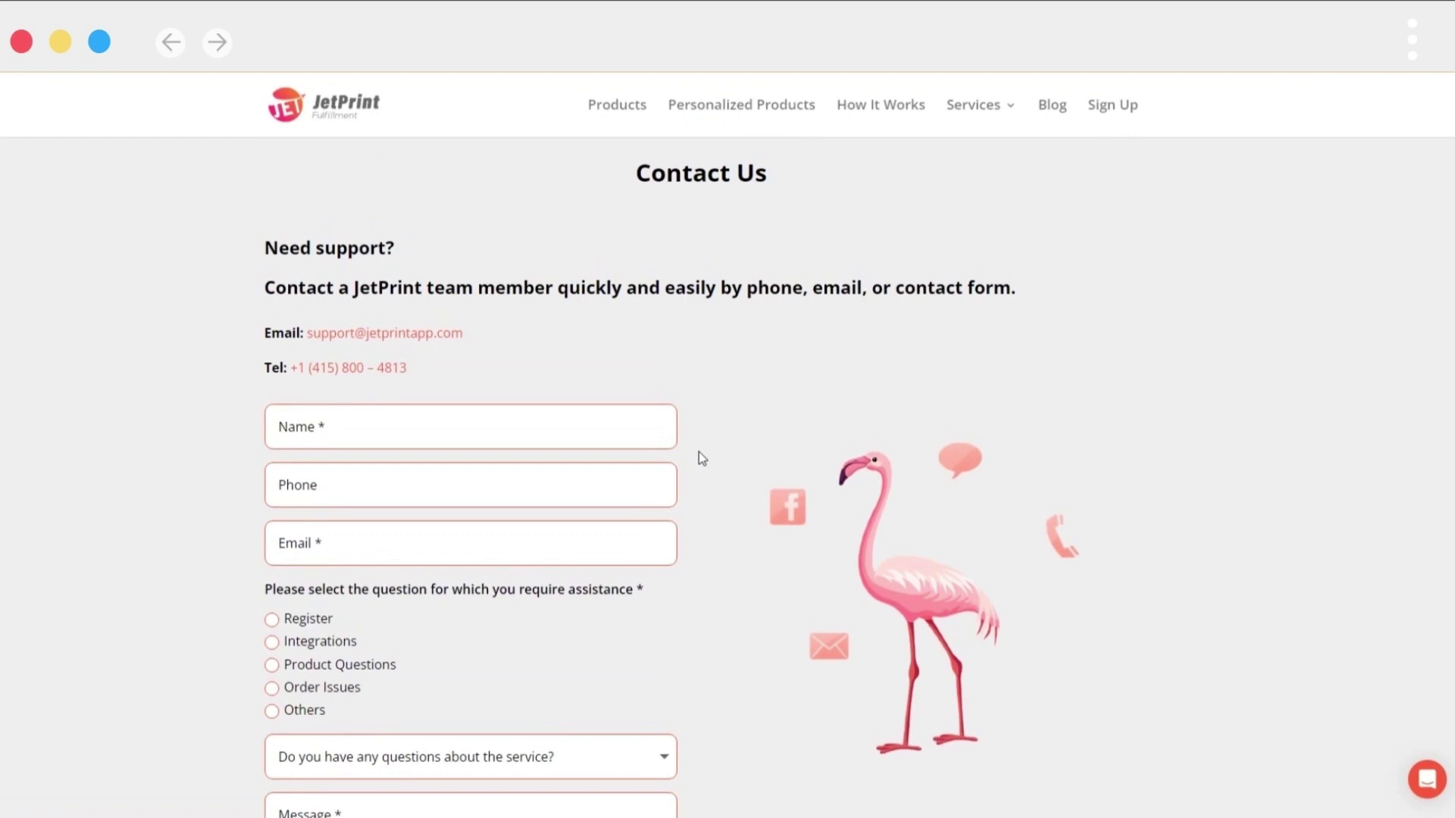
Scroll the Contact Us form, check the service topic list, and place the cursor in Message.
{"action": "scroll", "coordinate": [698, 454], "scroll_direction": "down", "scroll_amount": 1}
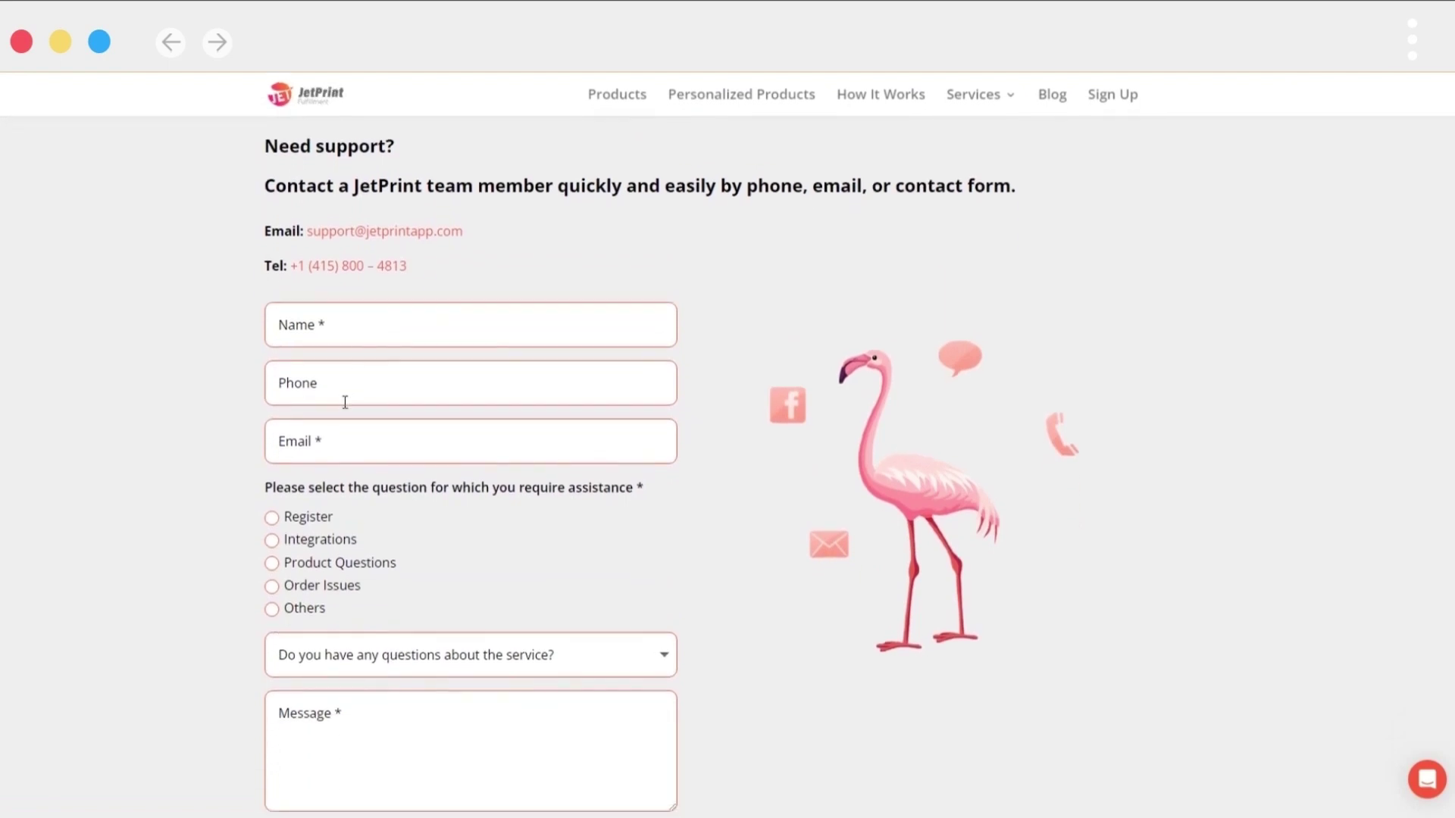
{"action": "scroll", "coordinate": [353, 447], "scroll_direction": "down", "scroll_amount": 2}
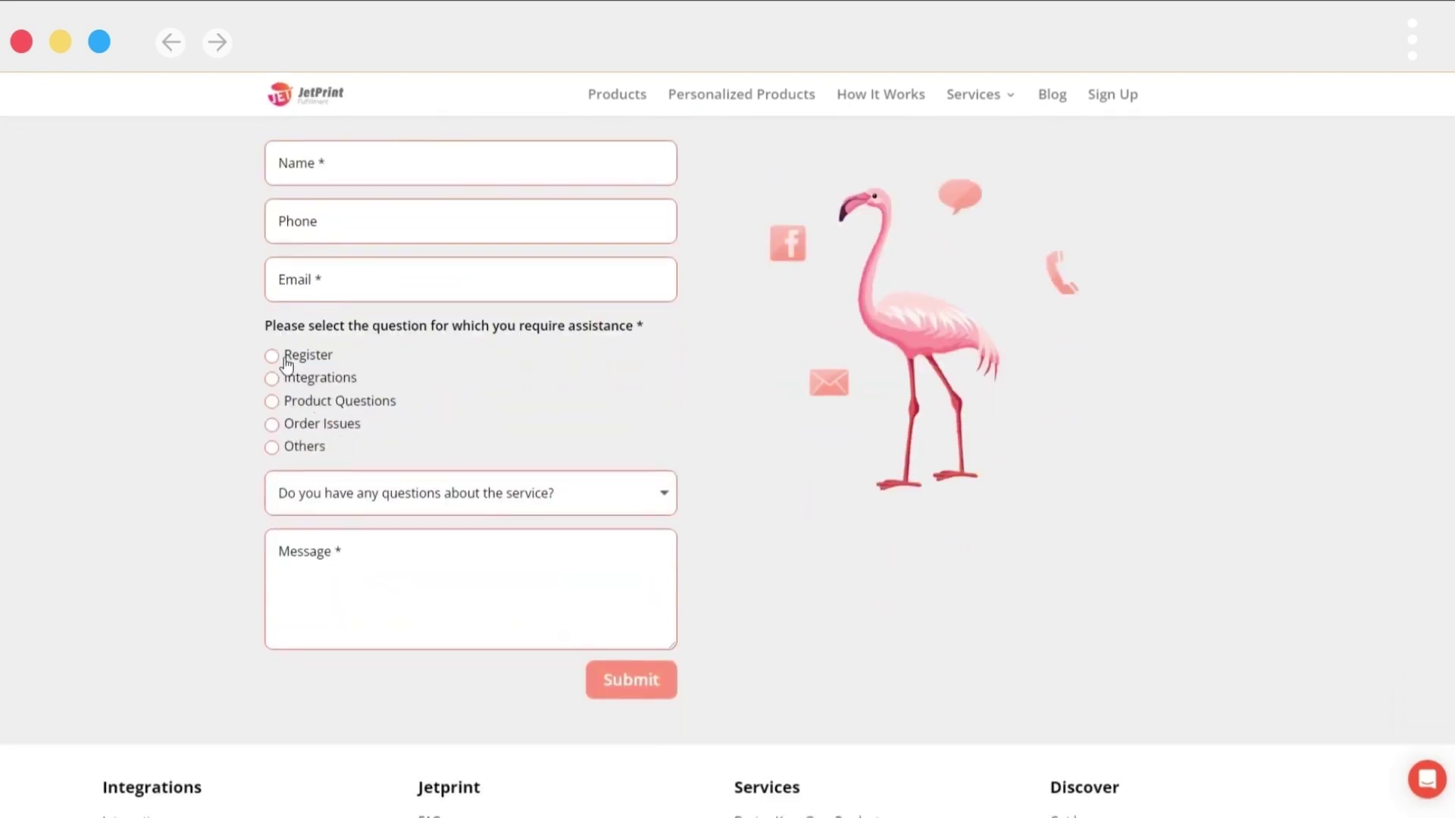
{"action": "left_click", "coordinate": [501, 500]}
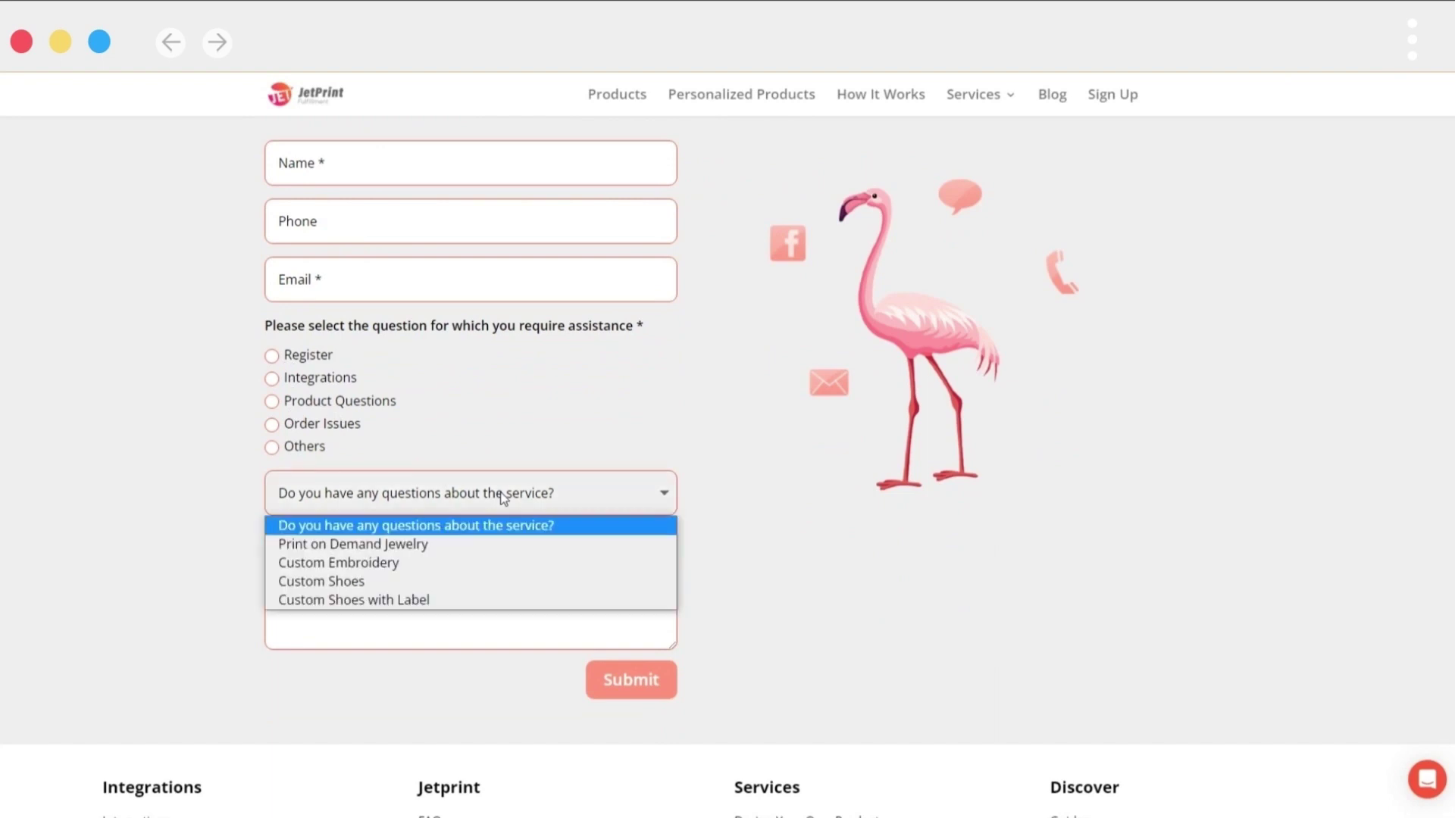
{"action": "left_click", "coordinate": [502, 496]}
{"action": "scroll", "coordinate": [503, 448], "scroll_direction": "down", "scroll_amount": 1}
{"action": "left_click", "coordinate": [390, 474]}
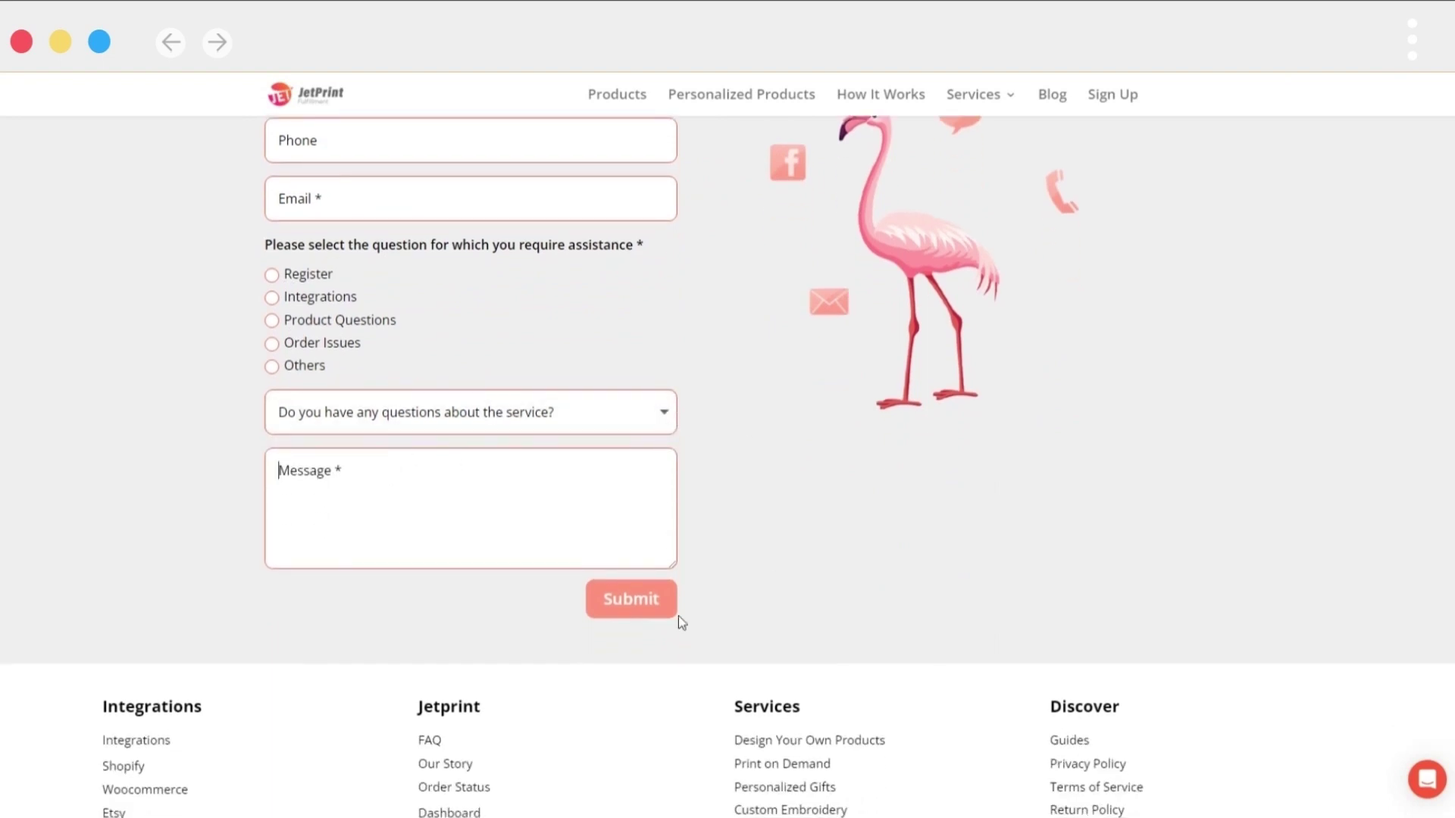
Start a new support chat conversation from the chat bubble's Messages tab.
{"action": "left_click", "coordinate": [1436, 780]}
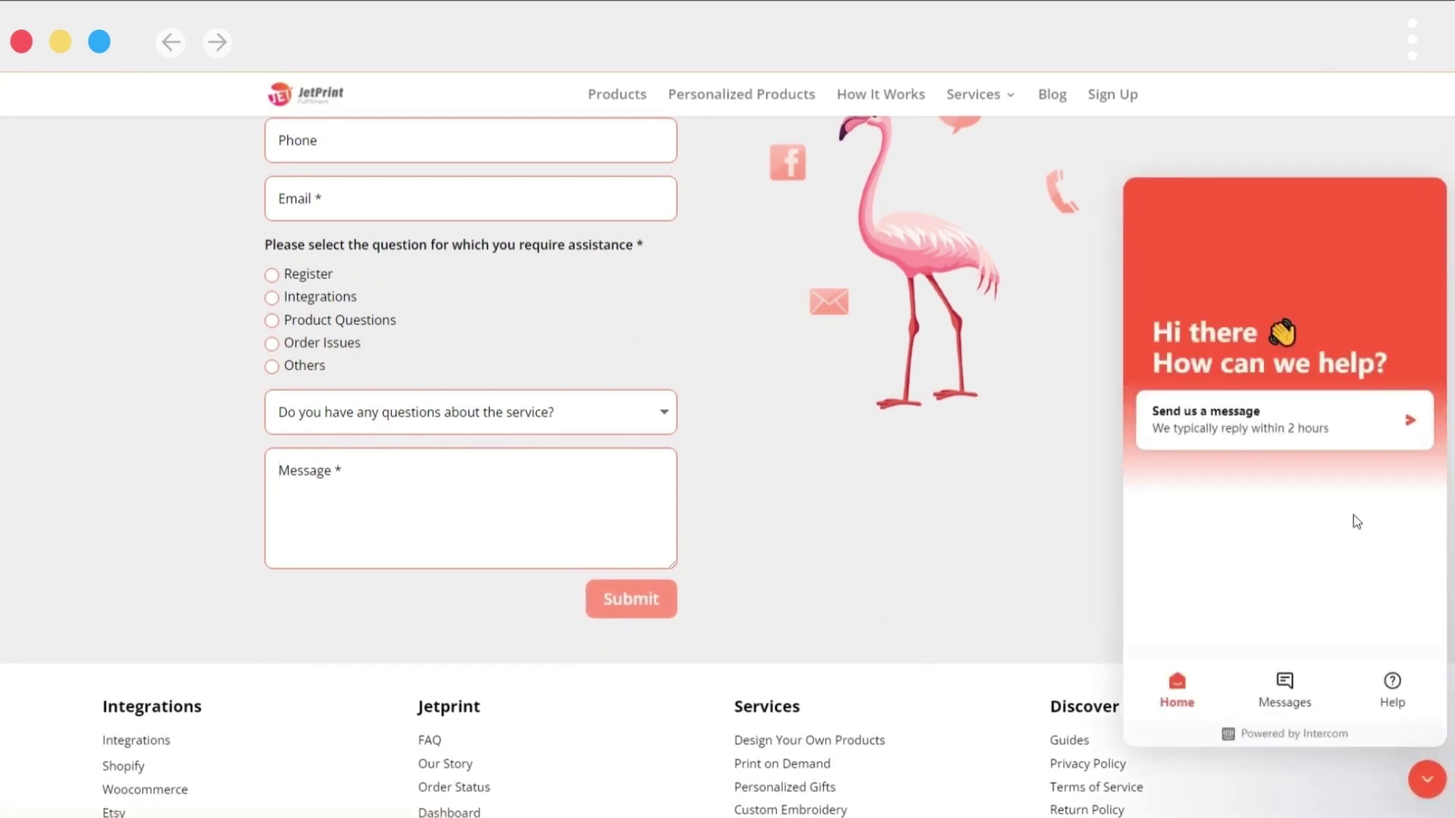
{"action": "left_click", "coordinate": [1299, 697]}
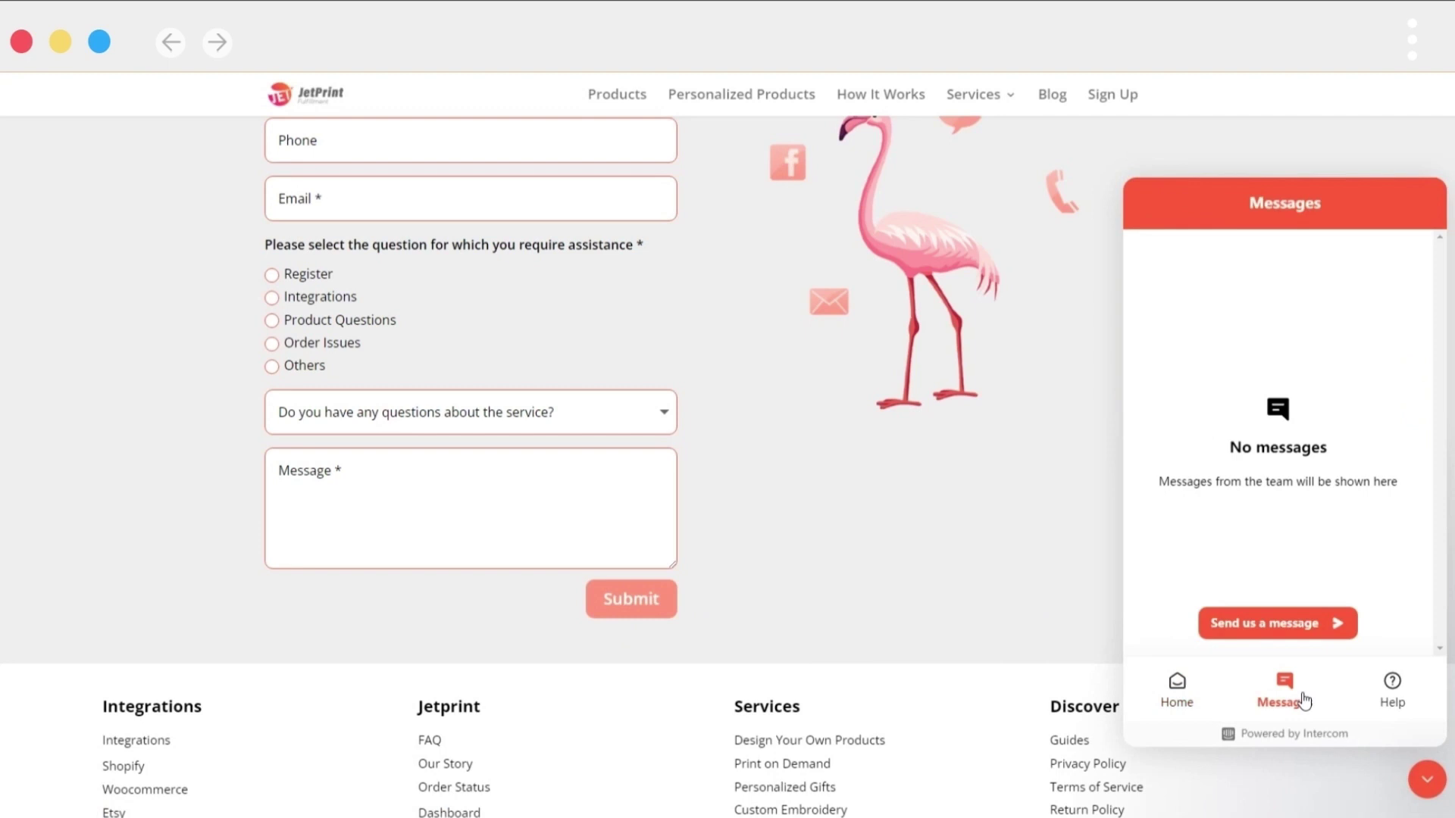
{"action": "left_click", "coordinate": [1316, 629]}
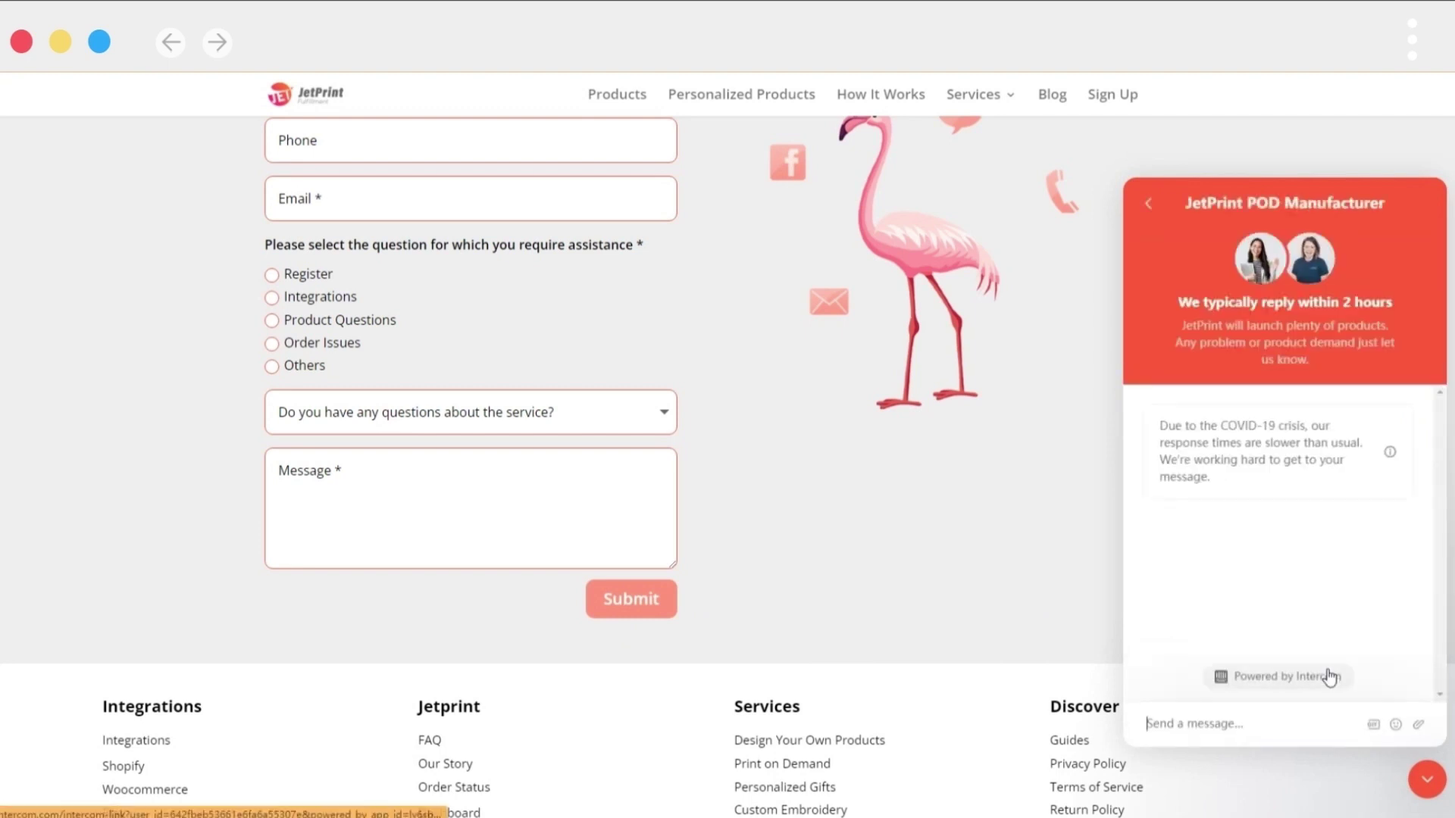